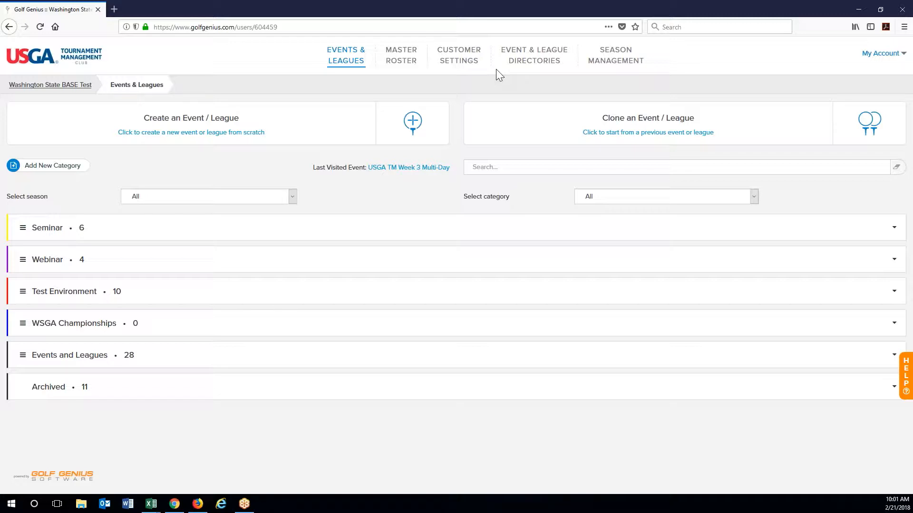
left_click(340, 65)
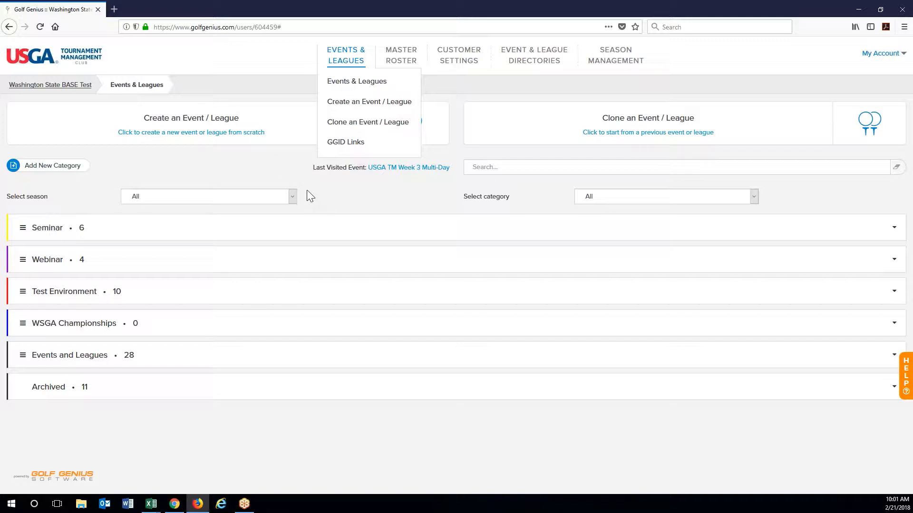
left_click(351, 61)
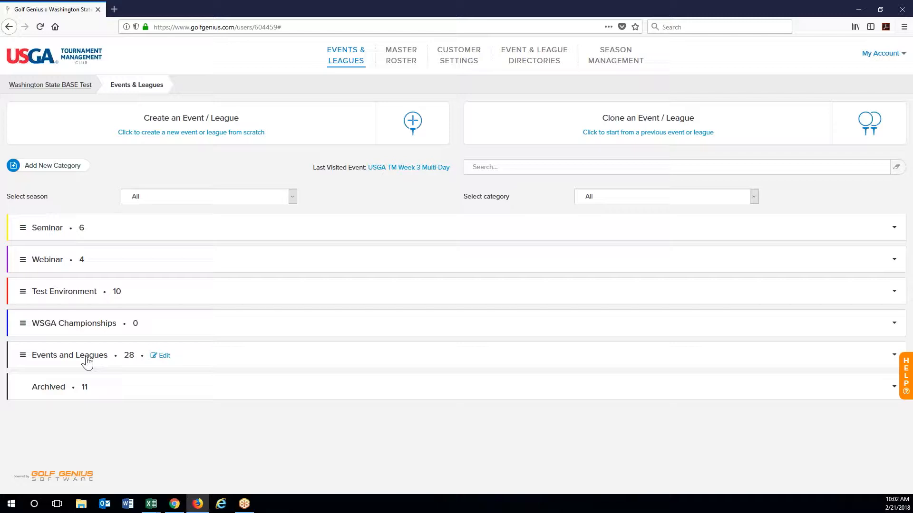
Examine the name and color settings of the default Events and Leagues category, leaving without saving.
mouse_move(159, 352)
left_click(163, 356)
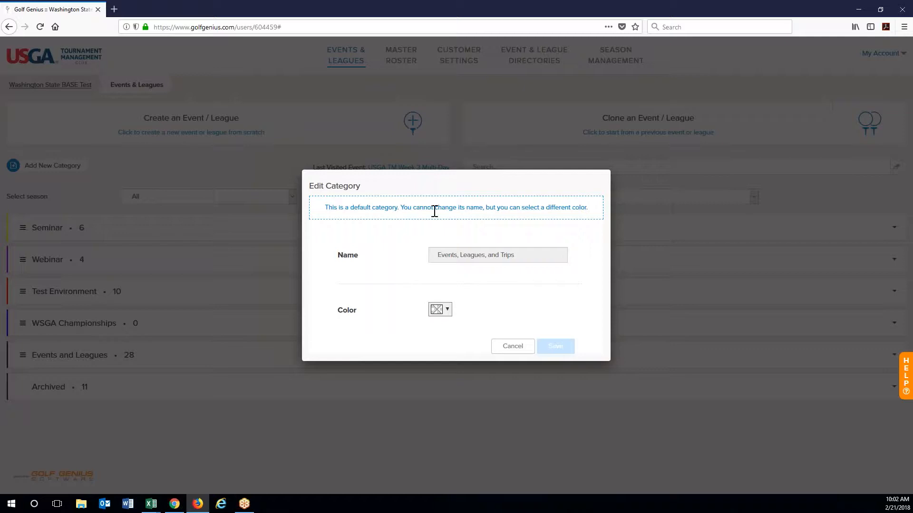
left_click(488, 256)
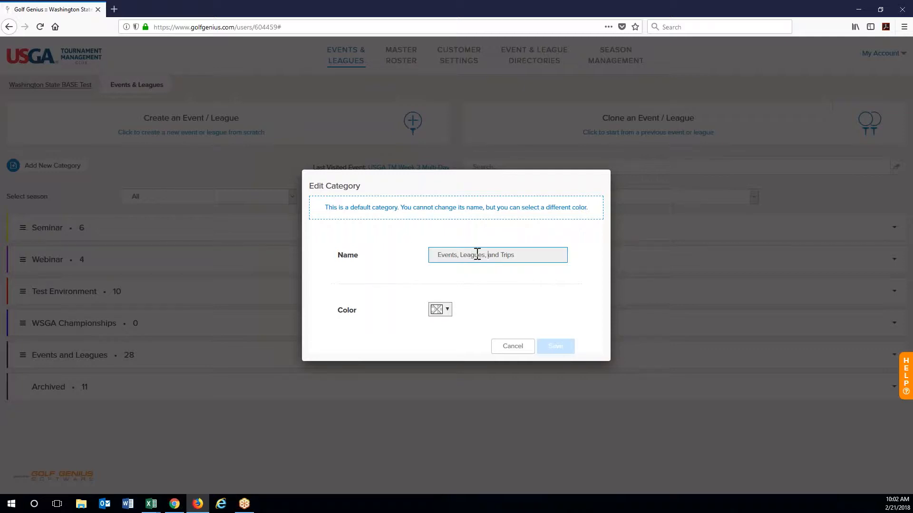
left_click(440, 313)
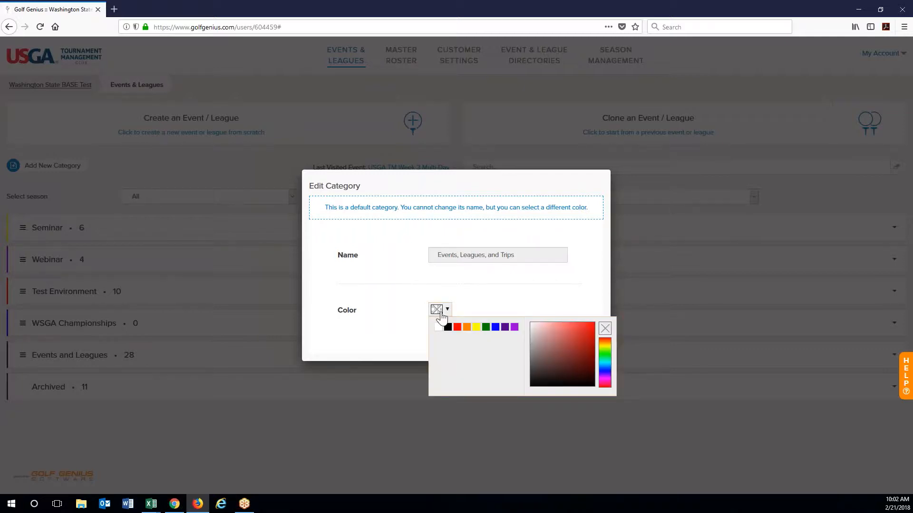
left_click(560, 301)
left_click(515, 351)
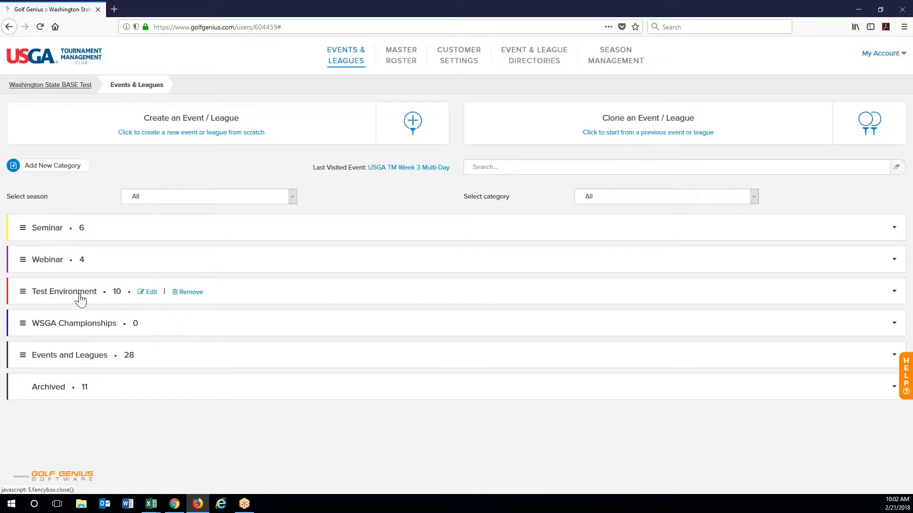
Examine the editable name and color options of the Webinar category, leaving without saving.
left_click(114, 261)
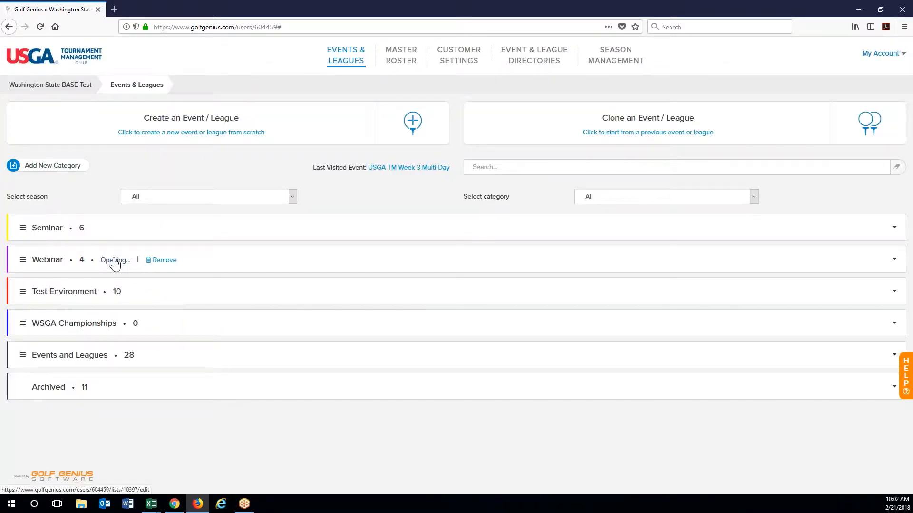
left_click(487, 256)
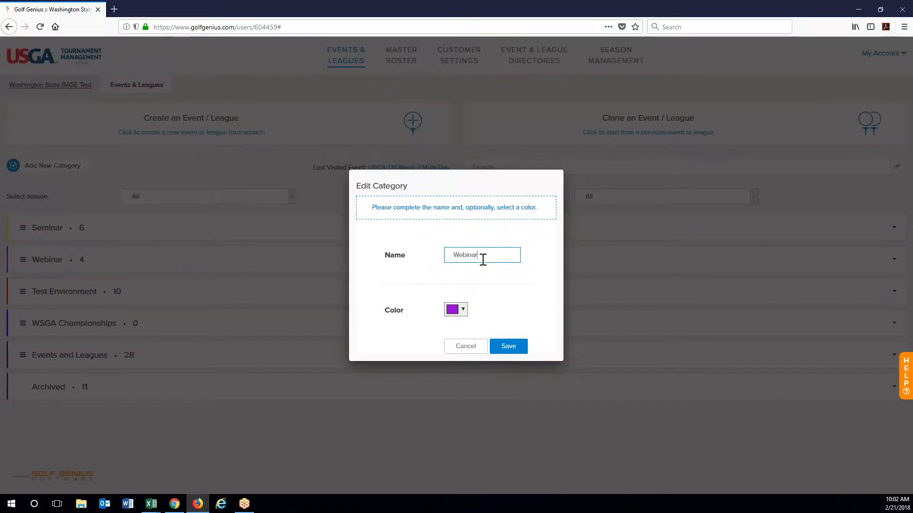
left_click(454, 309)
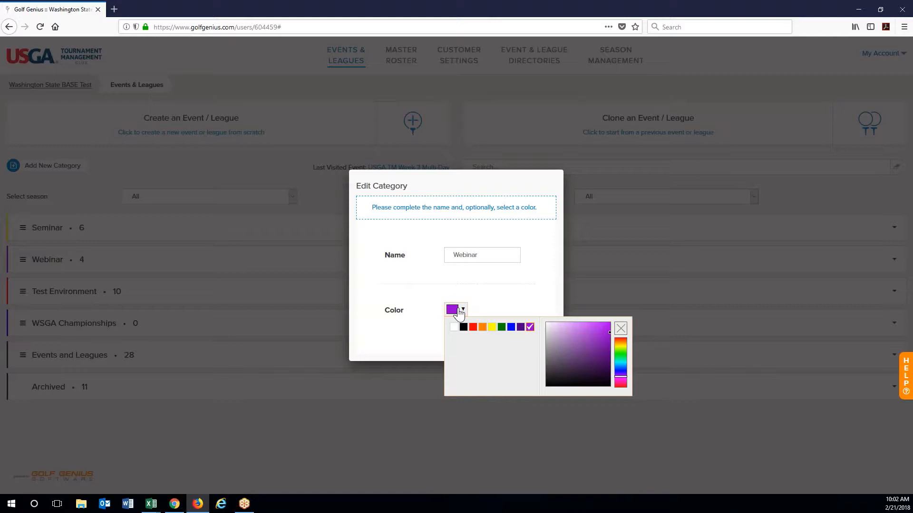
left_click(453, 320)
left_click(458, 348)
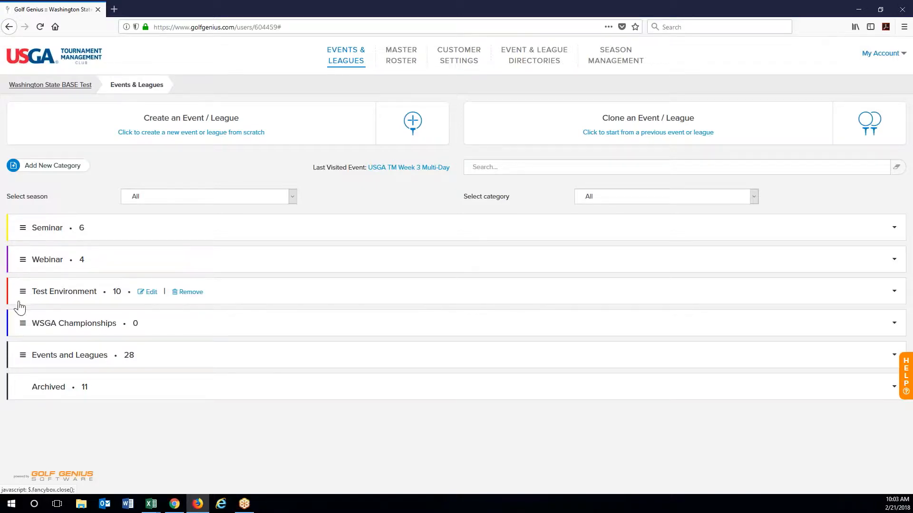
Reorder the categories so that Webinar sits between Test Environment and WSGA Championships.
mouse_move(217, 325)
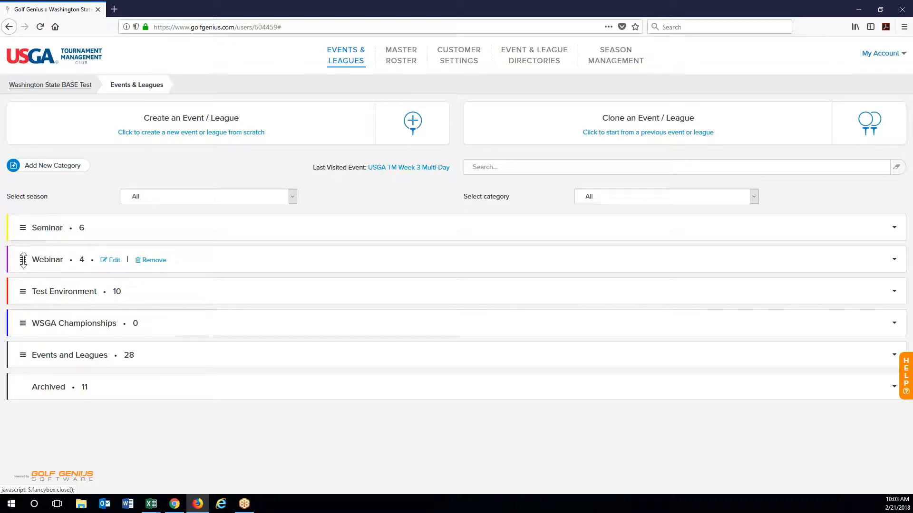
left_click_drag(22, 259, 23, 328)
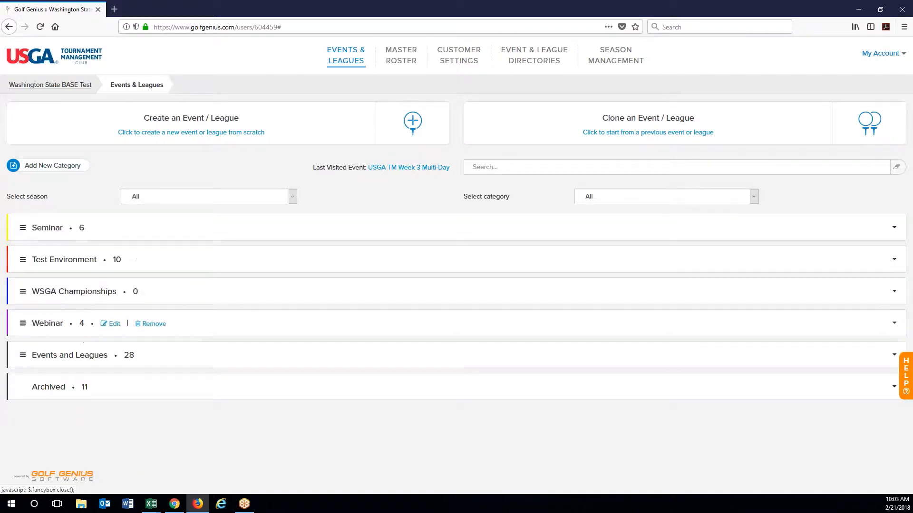
left_click_drag(24, 291, 22, 327)
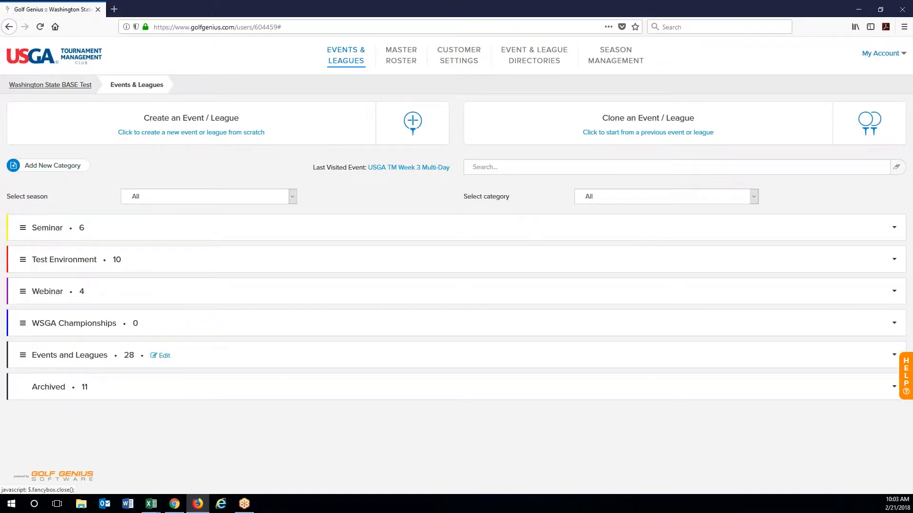
Create a new category named Test without assigning it a color.
left_click(55, 167)
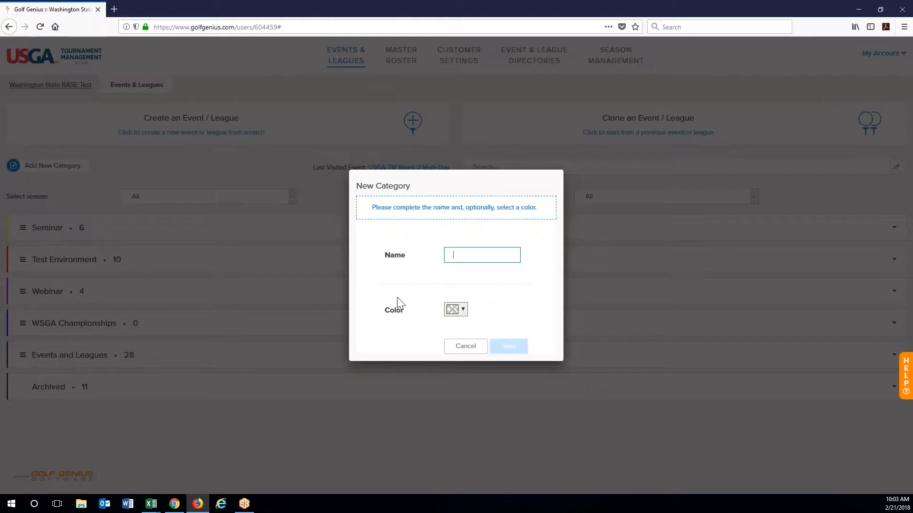
type("Test")
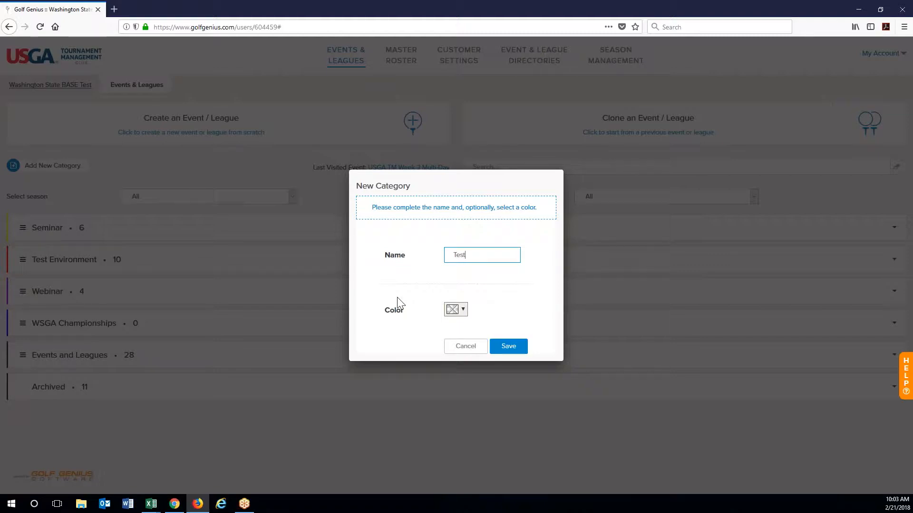
left_click(457, 310)
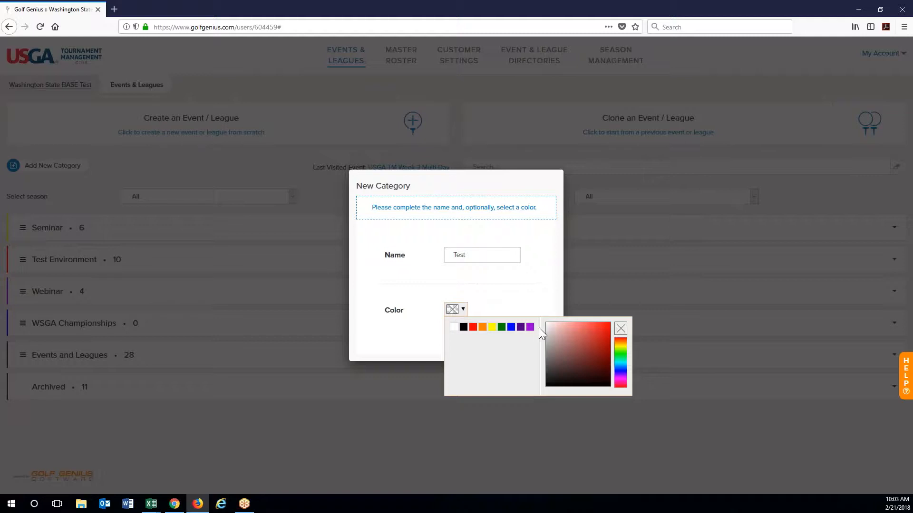
left_click(519, 305)
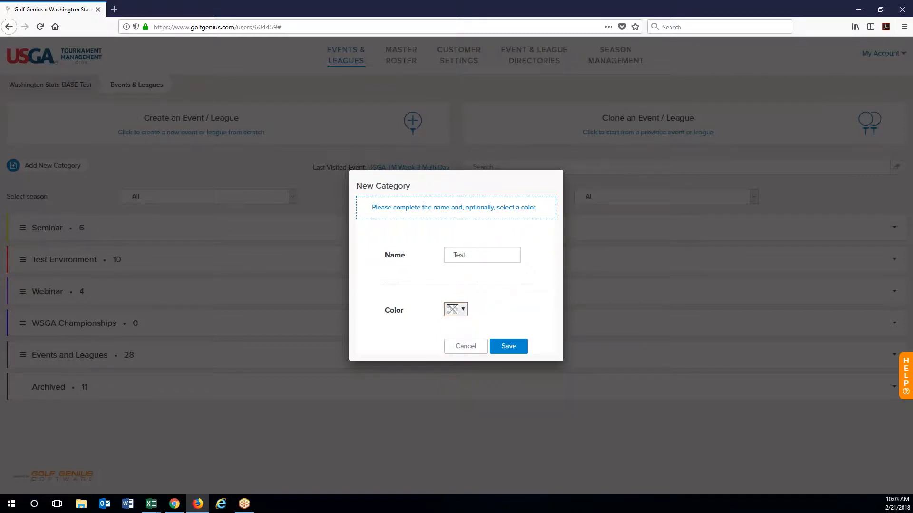
left_click(508, 348)
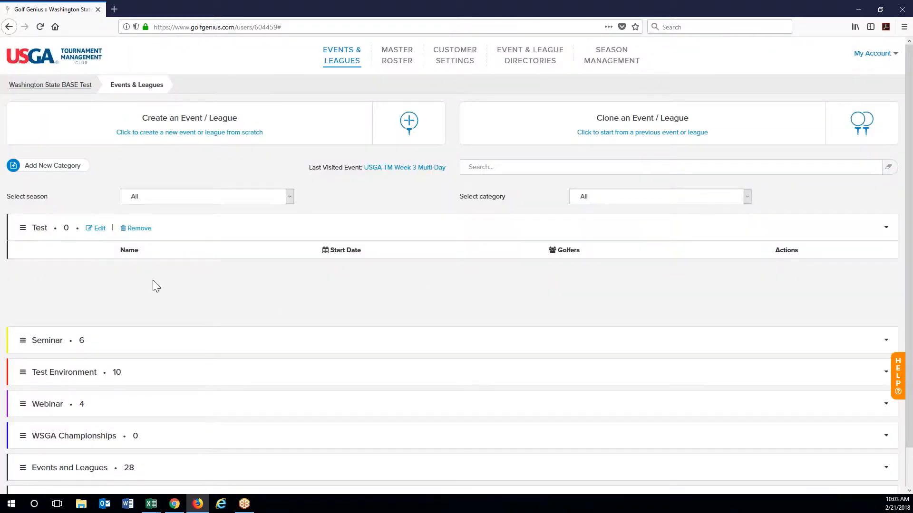
Move the CTest event from the Events and Leagues category into the Test category.
left_click(886, 229)
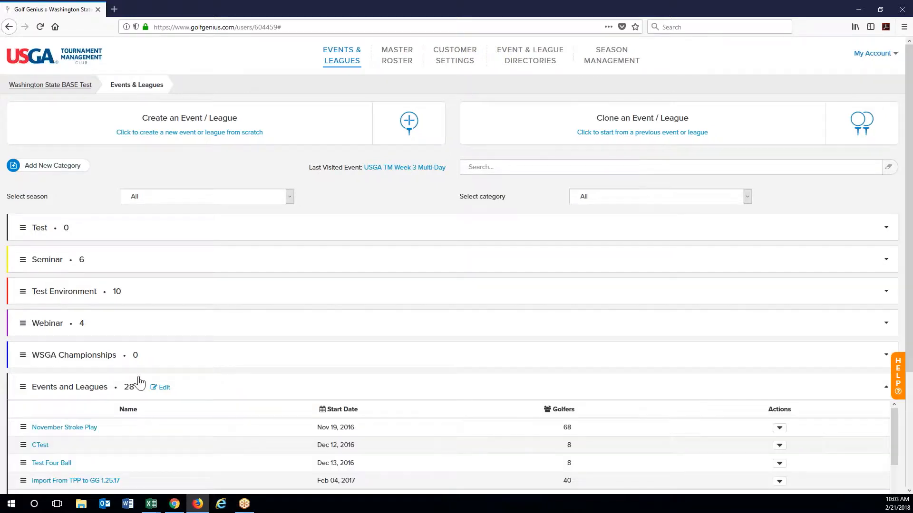
scroll(95, 357, "down", 2)
scroll(61, 352, "down", 2)
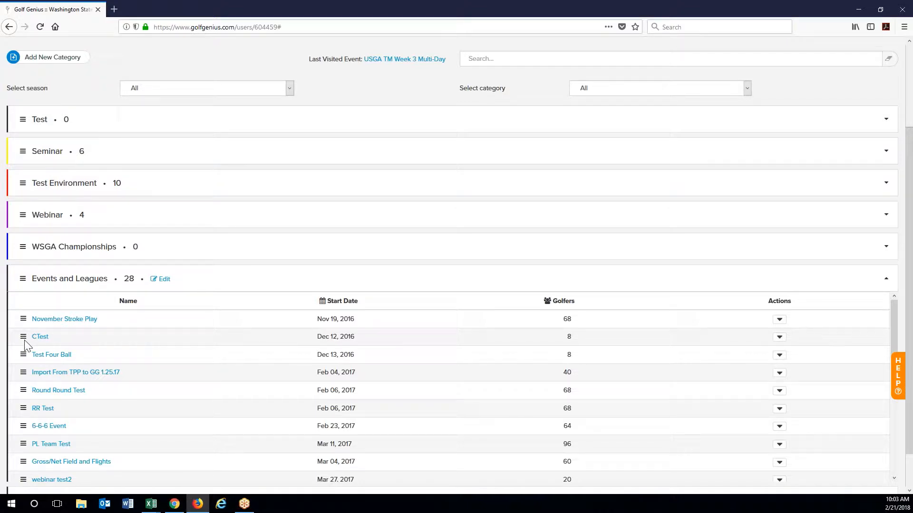
mouse_move(115, 124)
left_click_drag(24, 338, 47, 119)
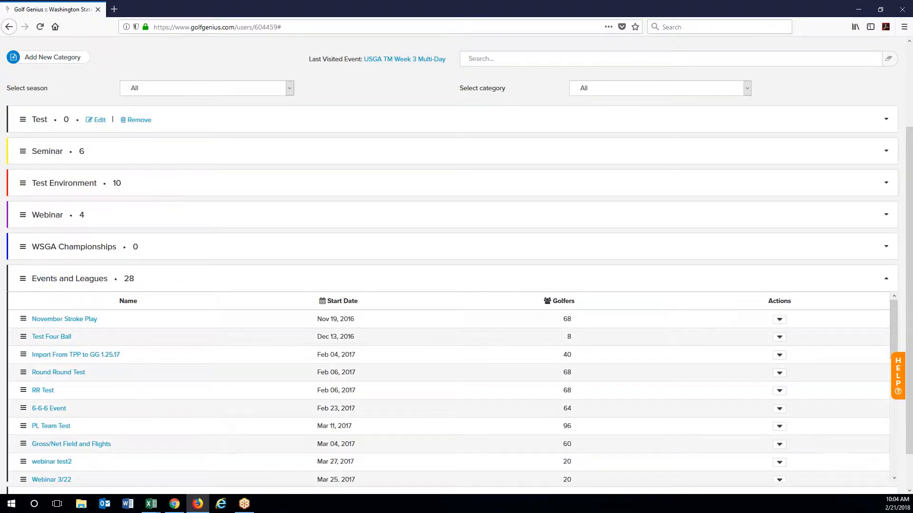
Move the ctest4 event from Events and Leagues into the Test category, and collapse both categories.
left_click(884, 122)
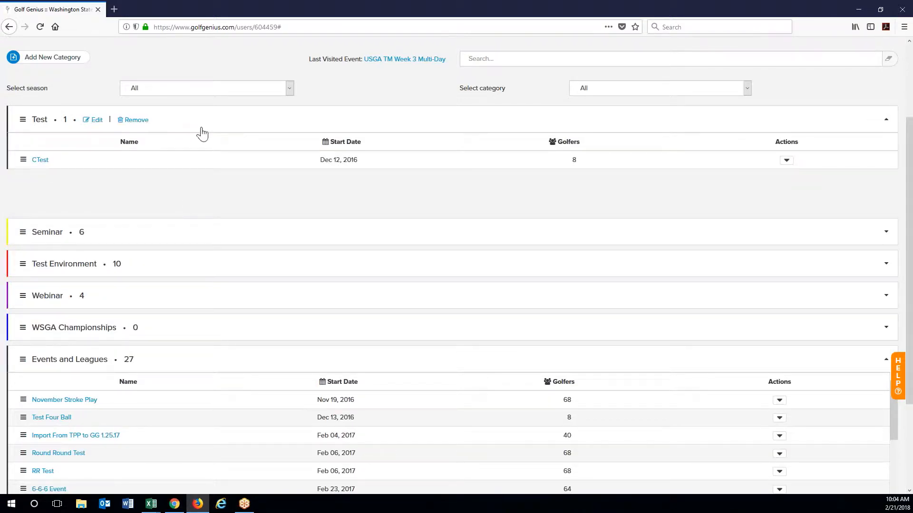
scroll(210, 250, "down", 3)
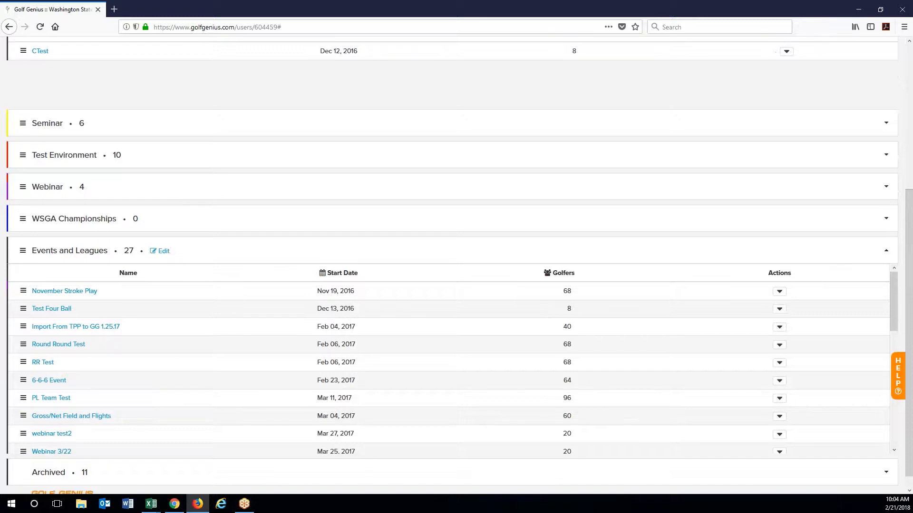
scroll(149, 369, "down", 5)
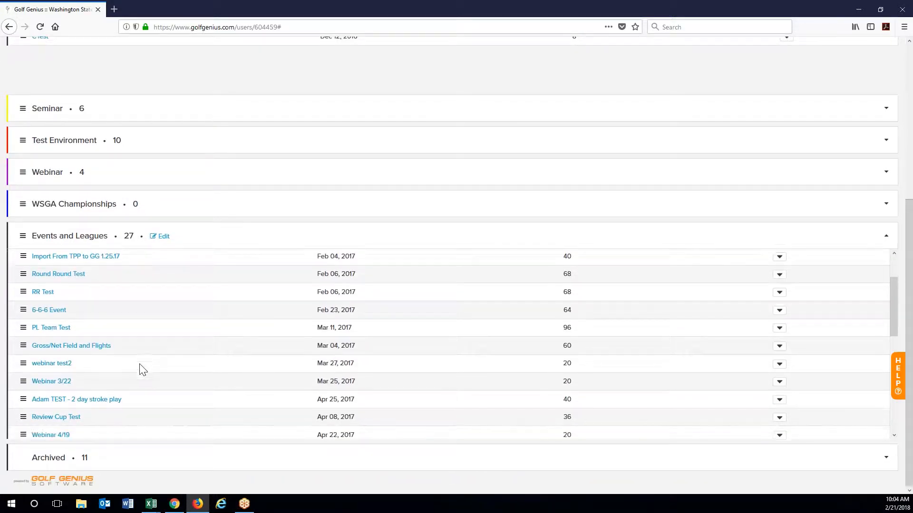
scroll(143, 370, "down", 3)
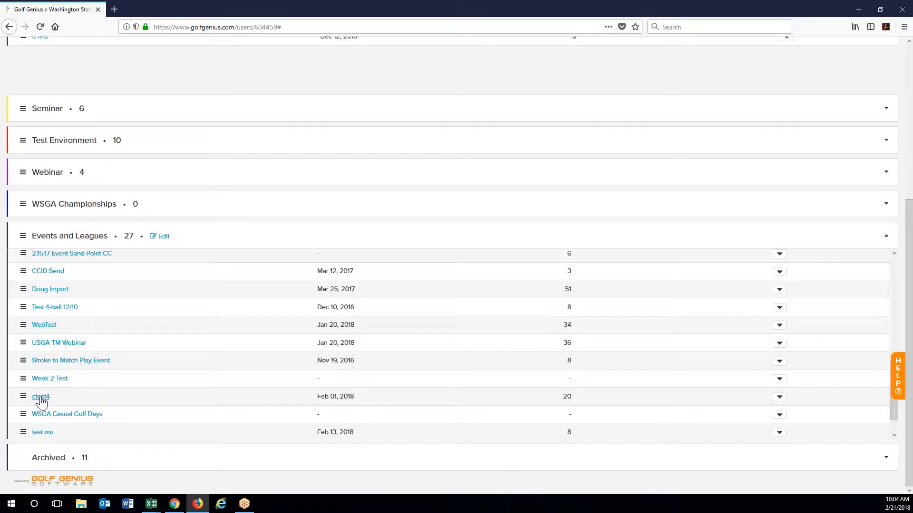
left_click_drag(23, 396, 89, 34)
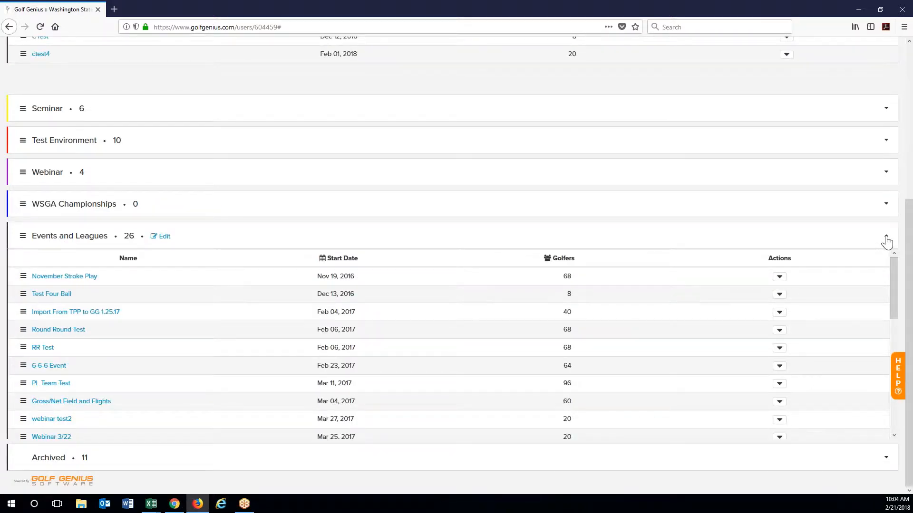
left_click(886, 241)
left_click(887, 191)
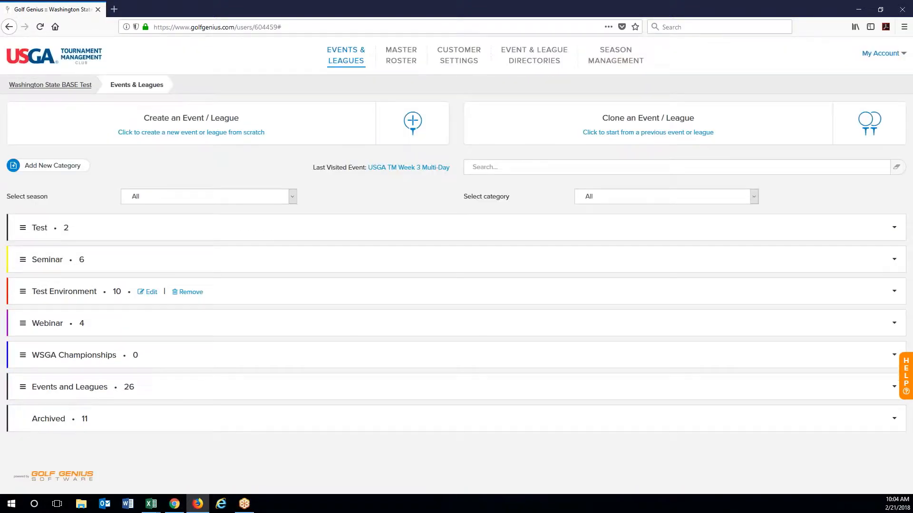
Expand the Archived and Test Environment categories to view their events.
left_click(268, 423)
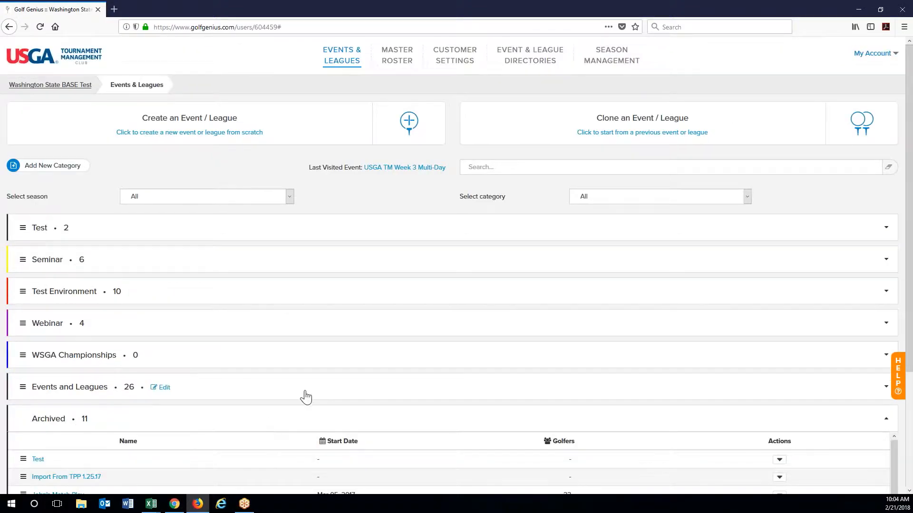
scroll(306, 398, "down", 2)
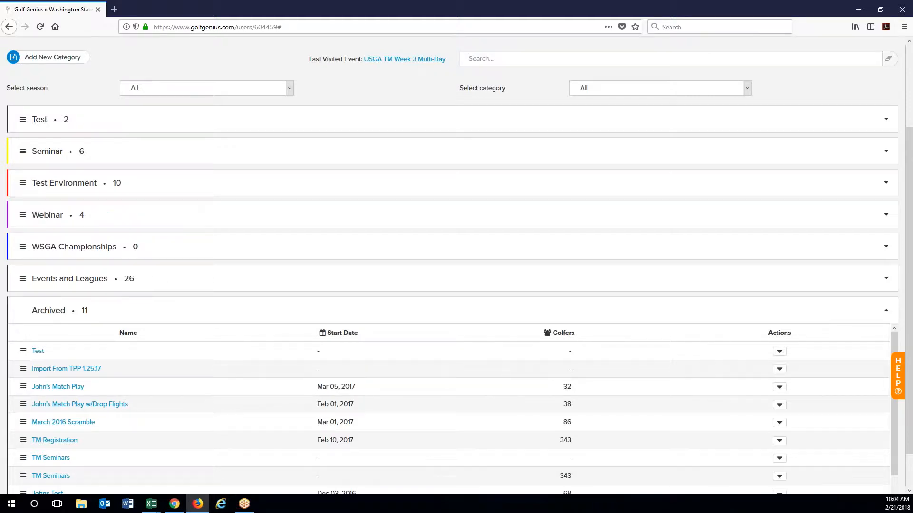
left_click(100, 189)
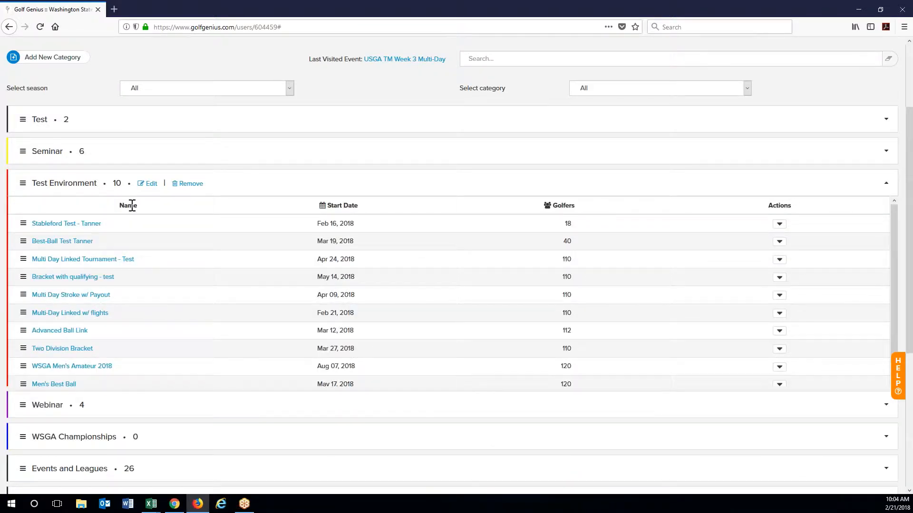
Examine the available actions and the category choices for the Stableford event in Test Environment, leaving its category as is.
left_click(780, 226)
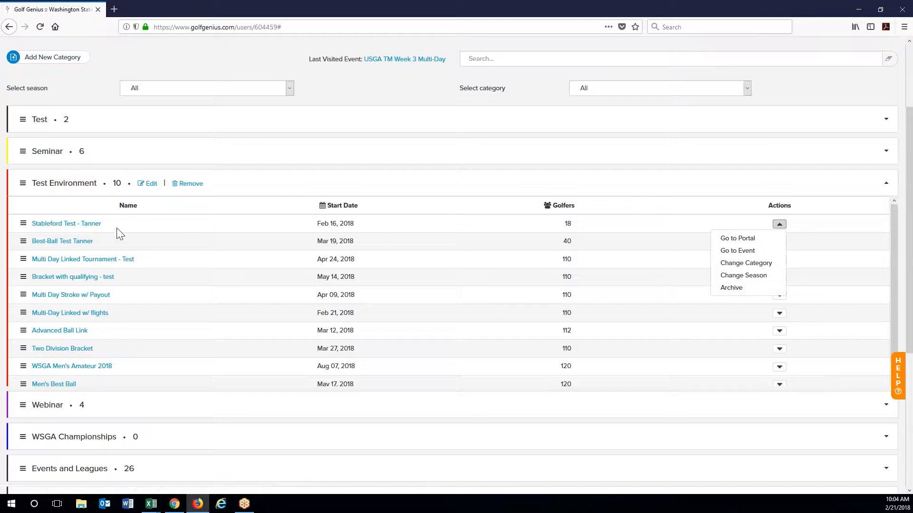
scroll(133, 414, "down", 2)
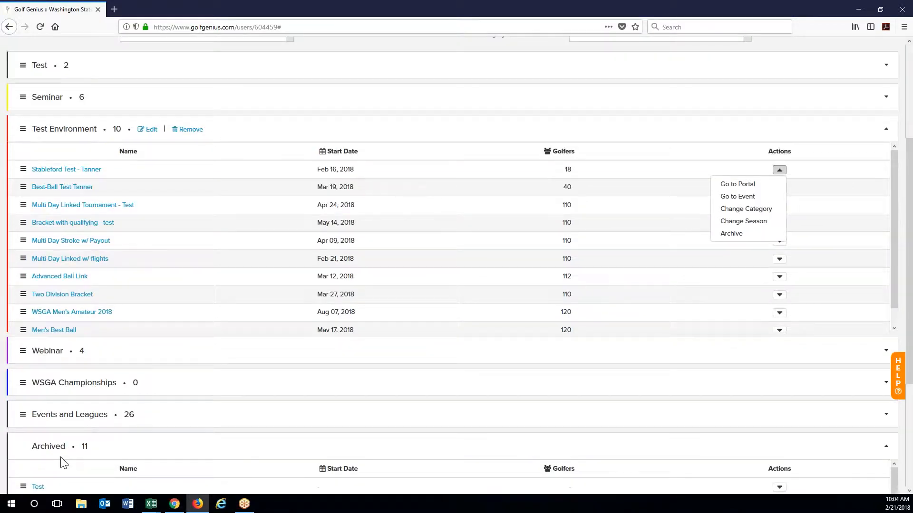
left_click(747, 214)
left_click(418, 264)
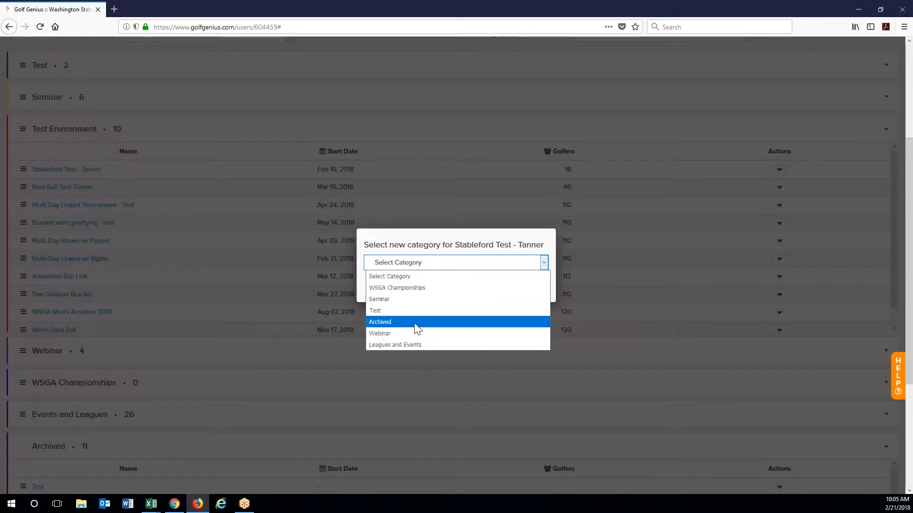
left_click(453, 242)
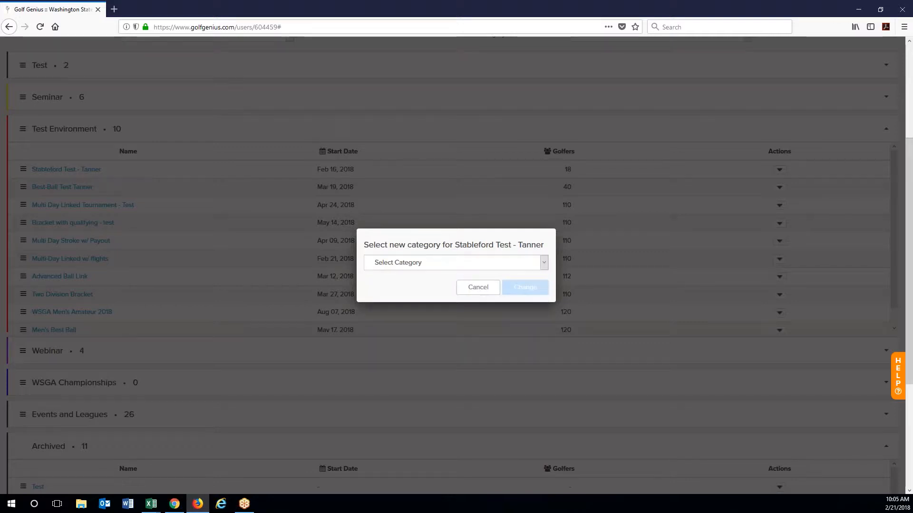
left_click(477, 285)
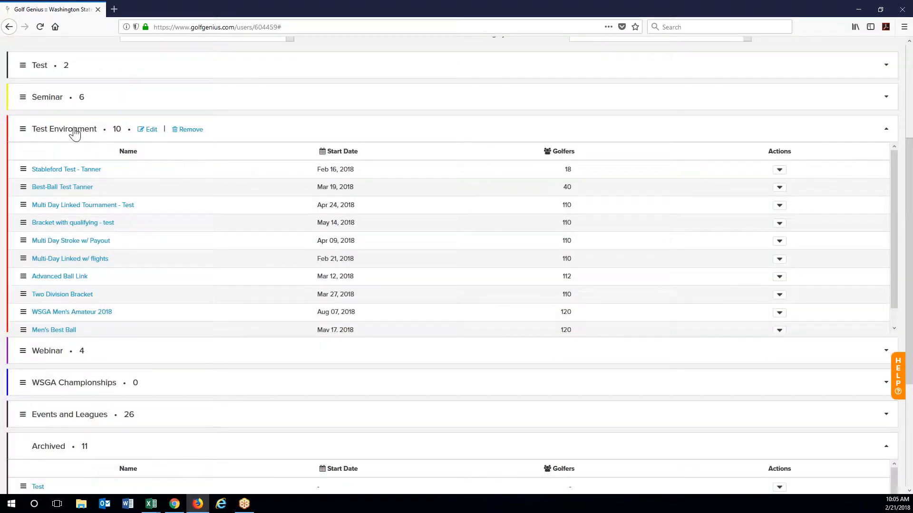
Collapse the Test Environment category and examine the actions available for the archived Test event.
left_click(75, 135)
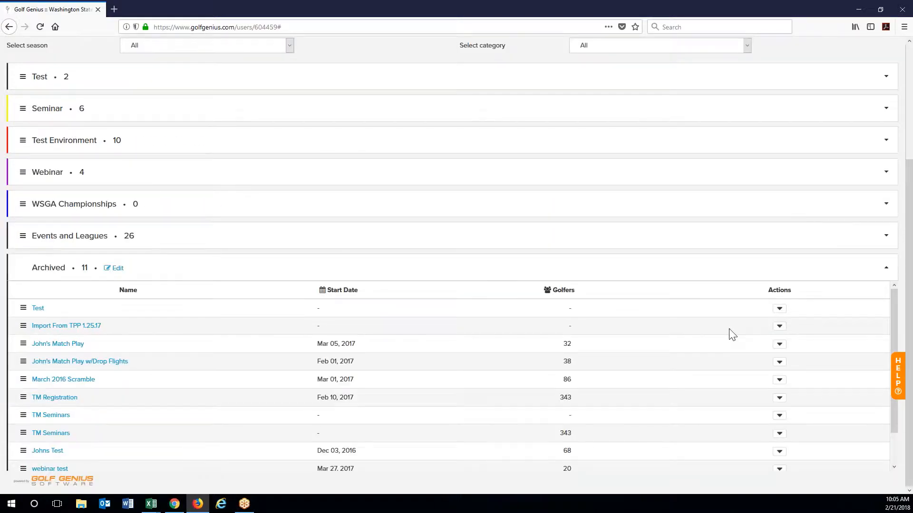
left_click(780, 309)
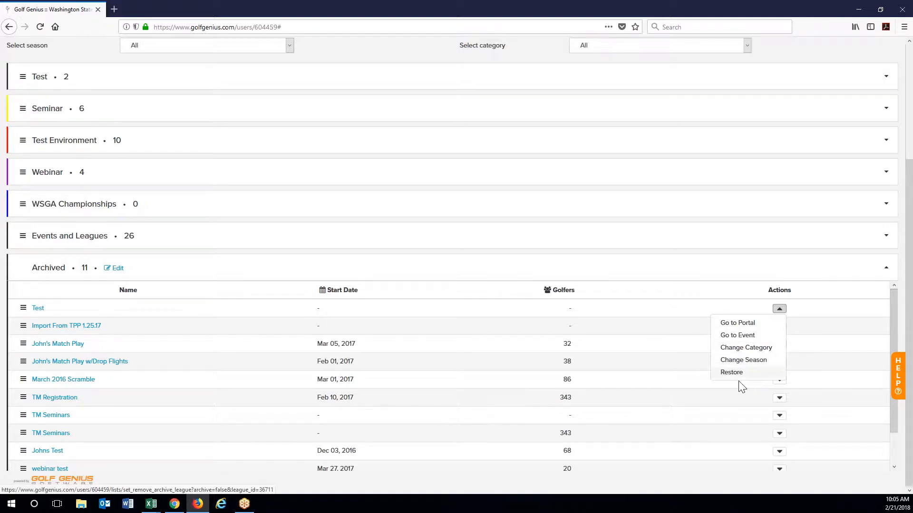
left_click(496, 288)
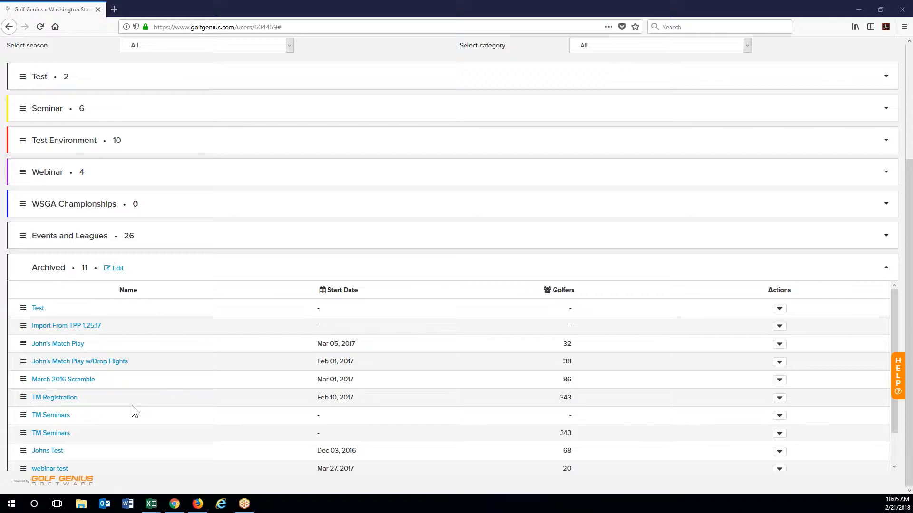
Look through the list of archived events, and collapse the Archived category.
scroll(157, 410, "down", 1)
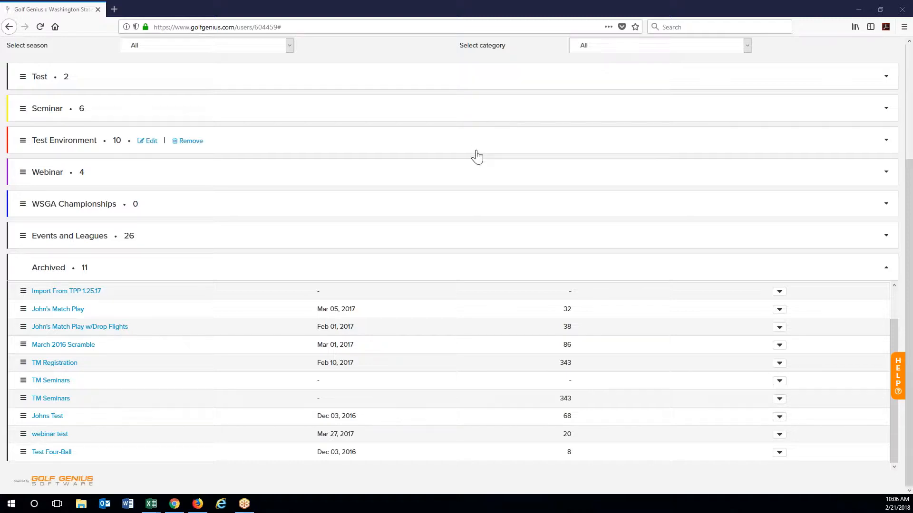
mouse_move(212, 205)
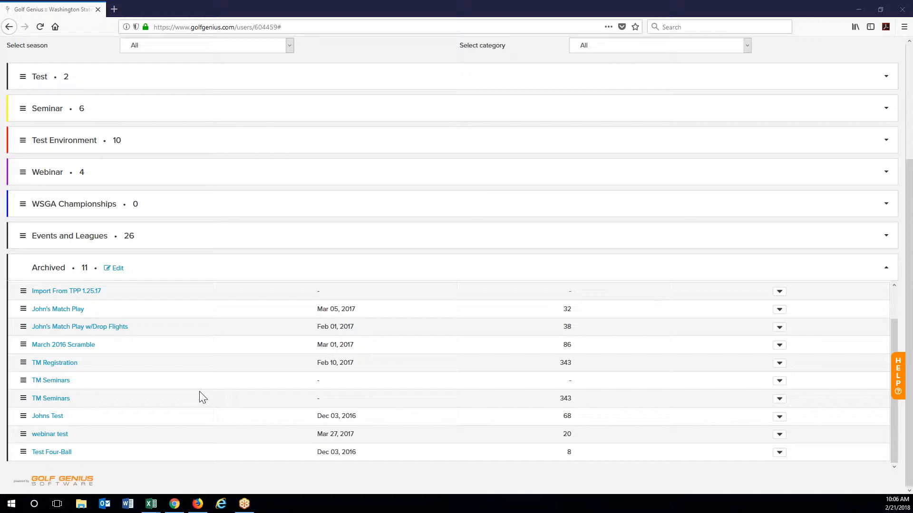
scroll(200, 397, "up", 2)
scroll(85, 290, "up", 1)
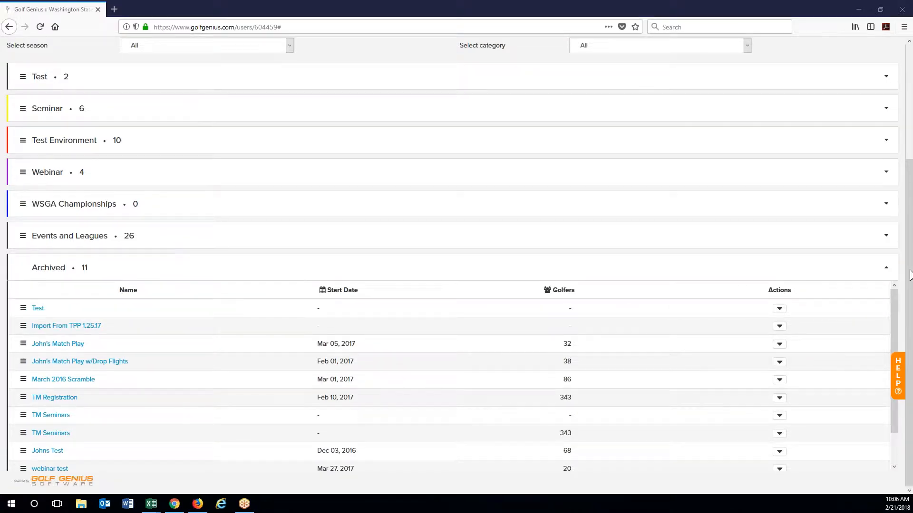
left_click(887, 267)
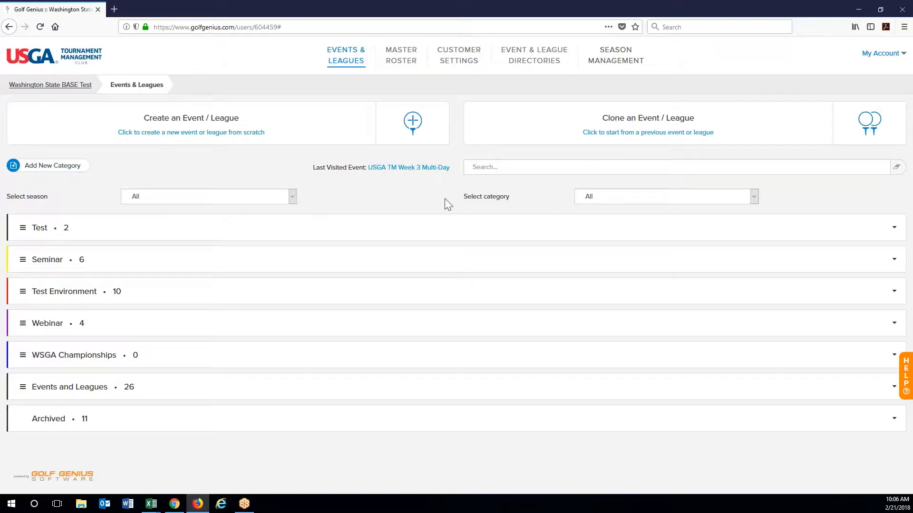
Filter the list to the Events and Leagues category and look over its events.
left_click(666, 198)
left_click(655, 223)
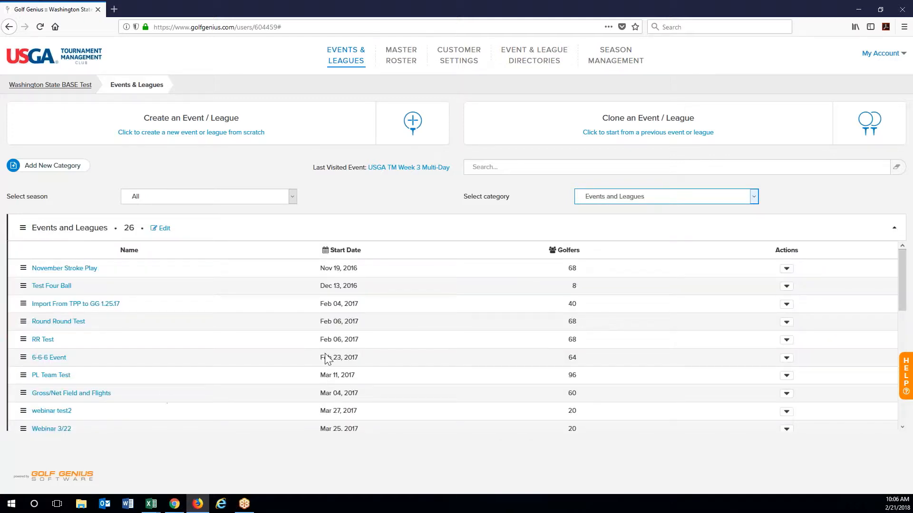
scroll(326, 356, "down", 2)
scroll(490, 237, "up", 2)
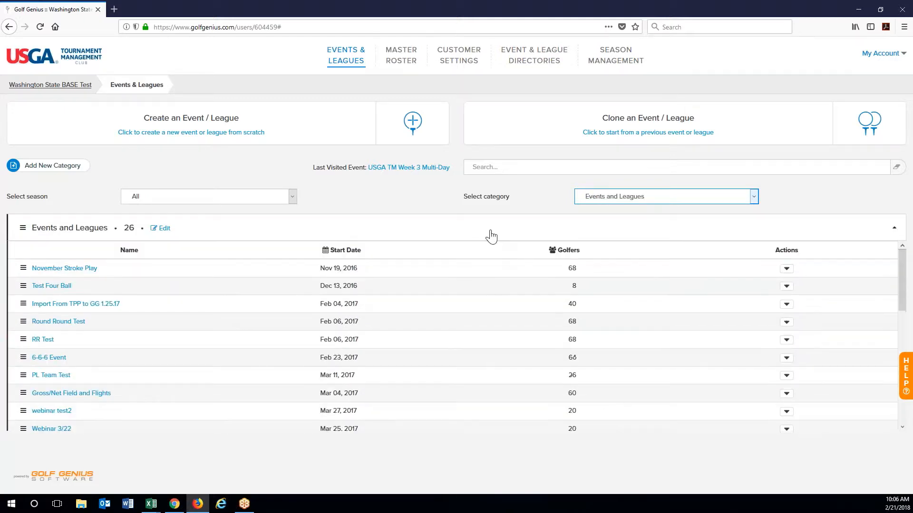
Reset the category filter to All and collapse the Test category.
left_click(661, 198)
left_click(636, 215)
left_click(894, 228)
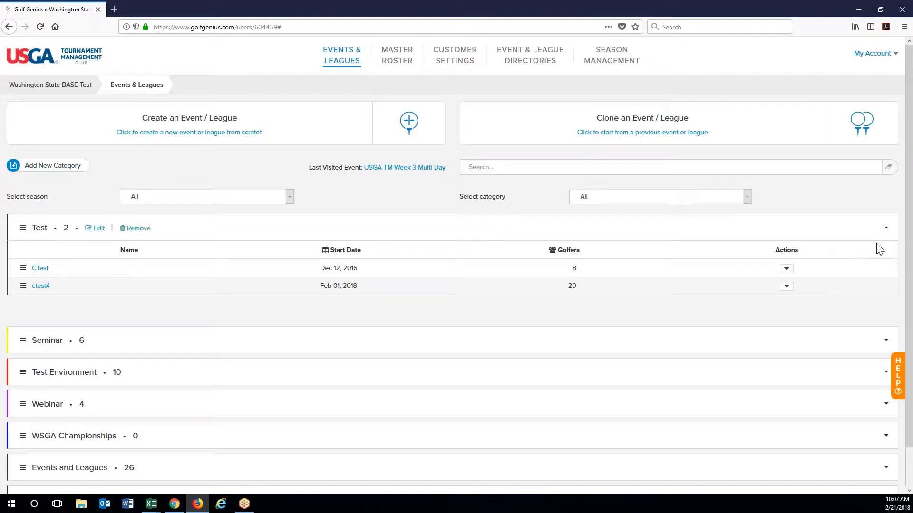
left_click(885, 229)
Filter the list to the Test Environment category to view its events, and reset the category filter to All.
left_click(716, 197)
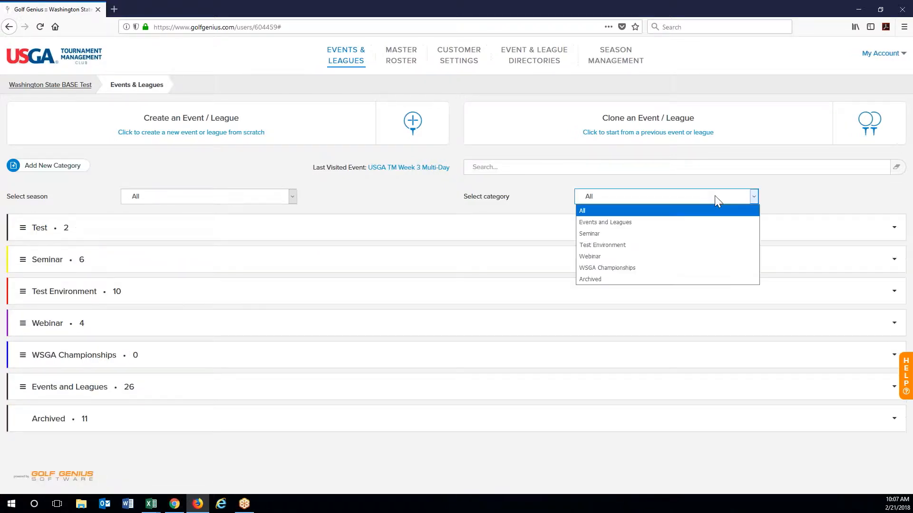
left_click(708, 245)
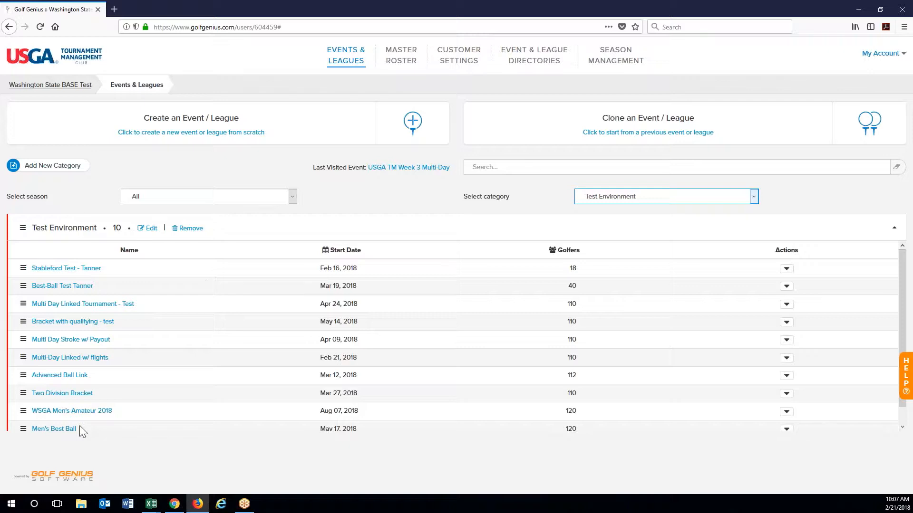
left_click(675, 202)
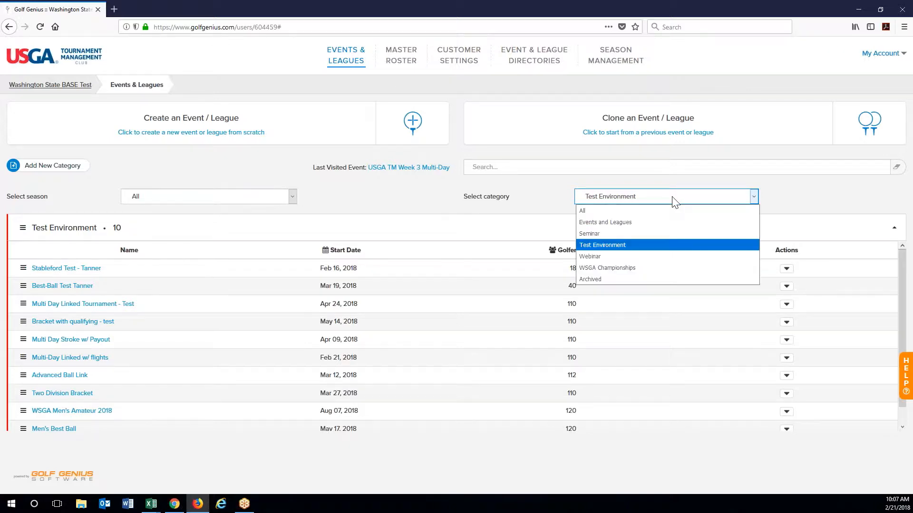
left_click(616, 210)
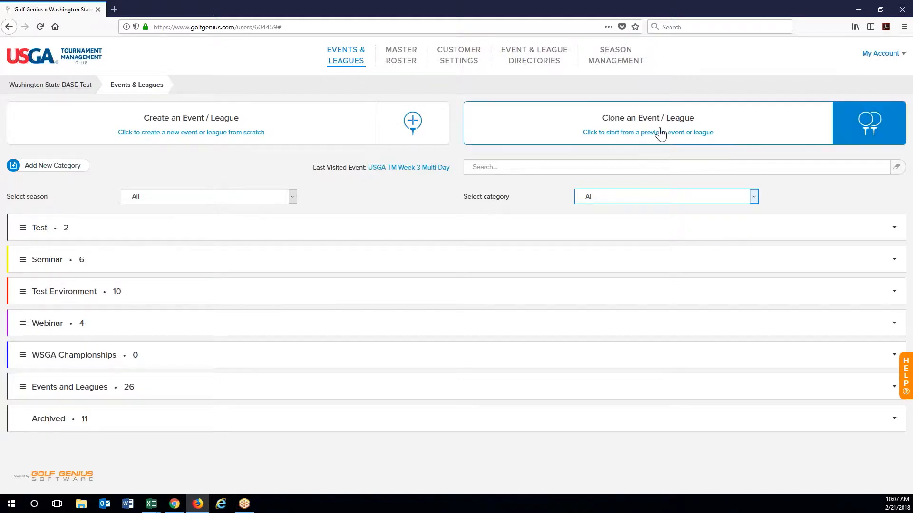
Start cloning an event or league, with the USGA TM Webinar event as the source.
left_click(757, 133)
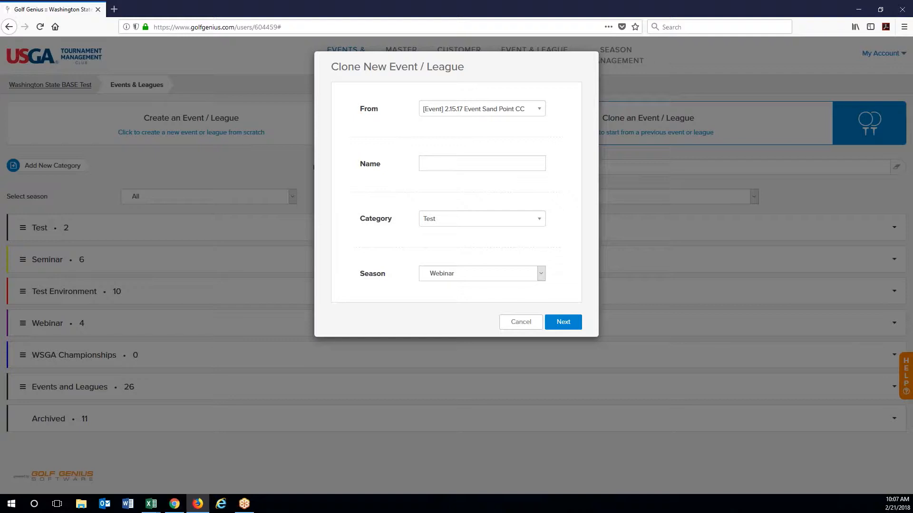
left_click(456, 108)
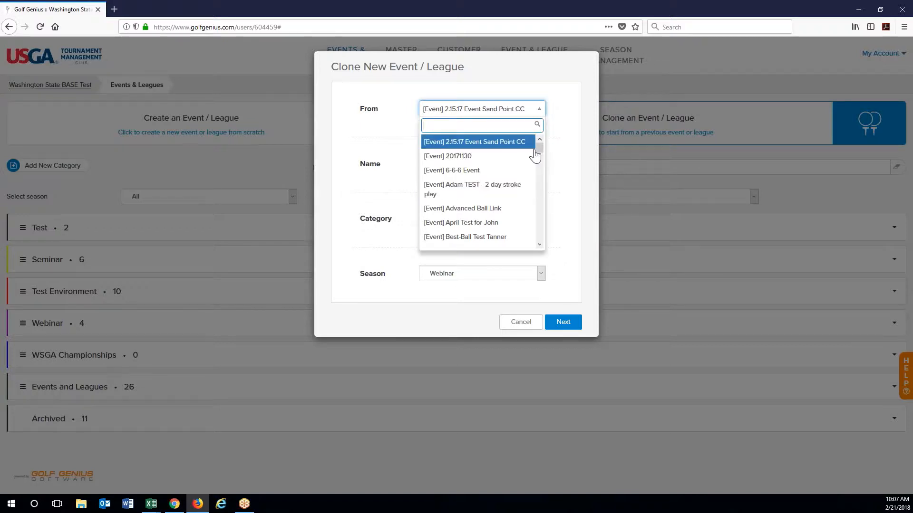
scroll(541, 150, "down", 2)
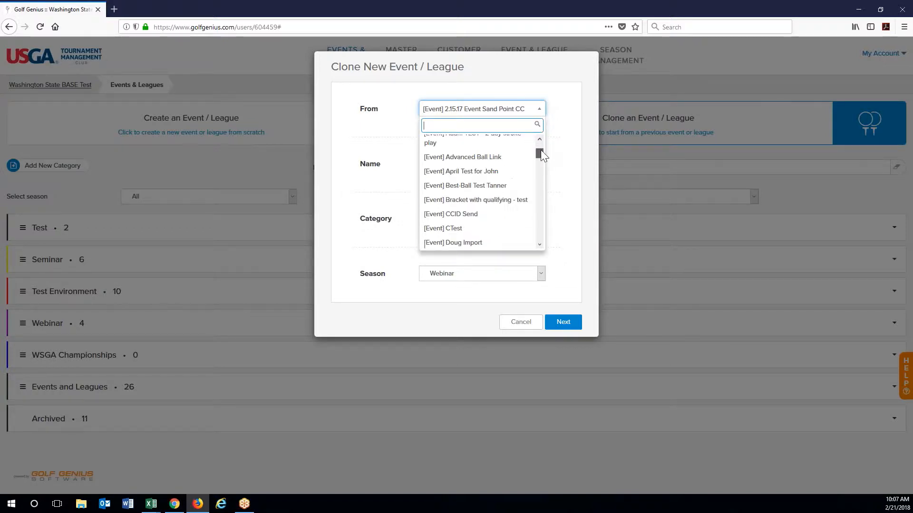
left_click_drag(541, 153, 529, 224)
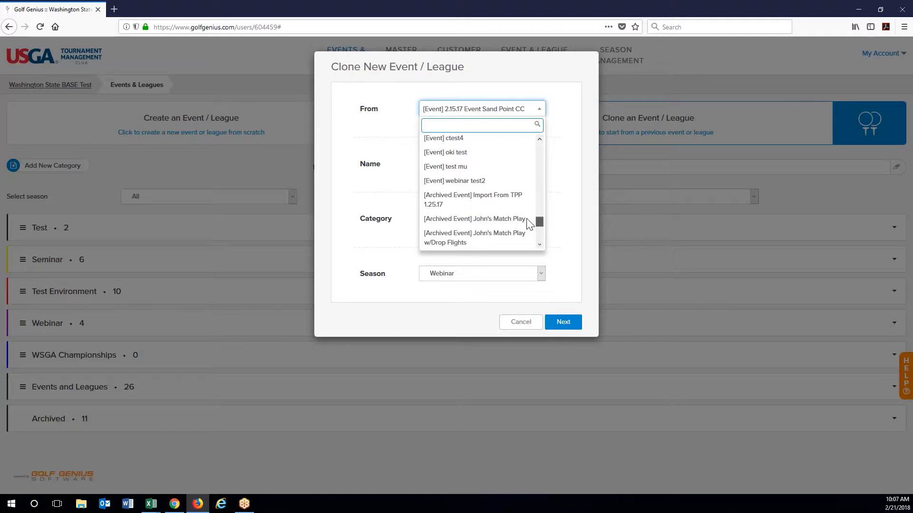
scroll(529, 221, "up", 4)
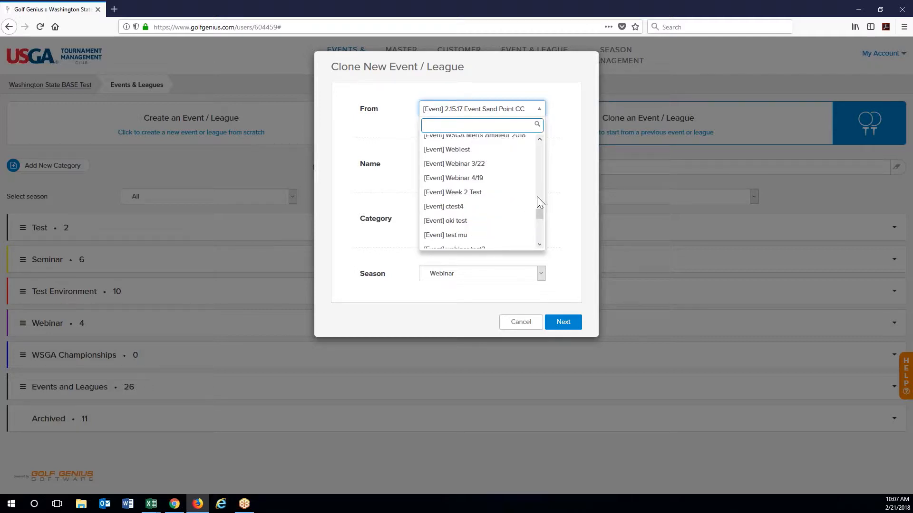
left_click_drag(537, 213, 540, 206)
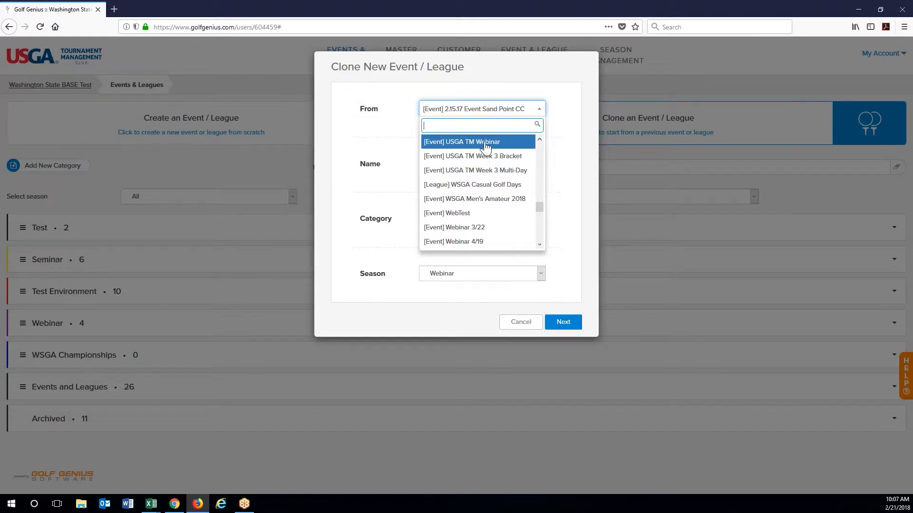
left_click(461, 143)
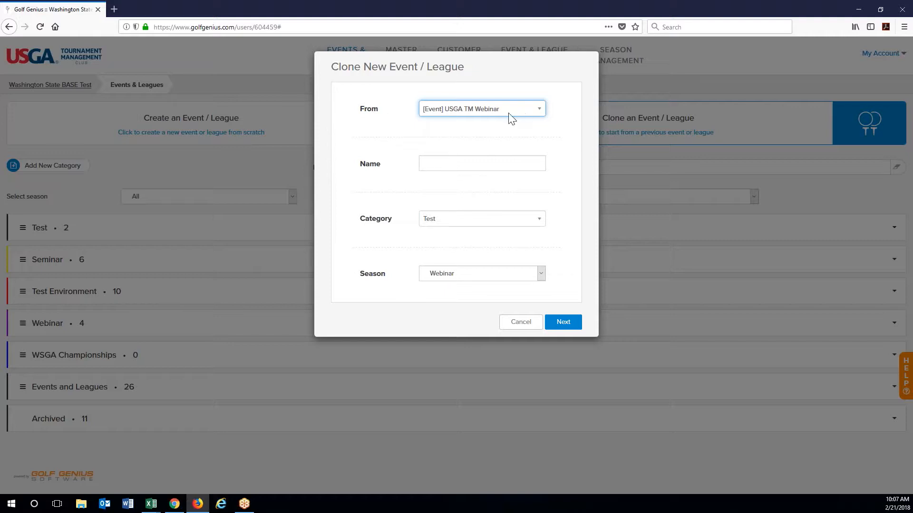
Name the clone USGA TM Clone, with category Test and season Webinar, and proceed to the content selection.
left_click(450, 163)
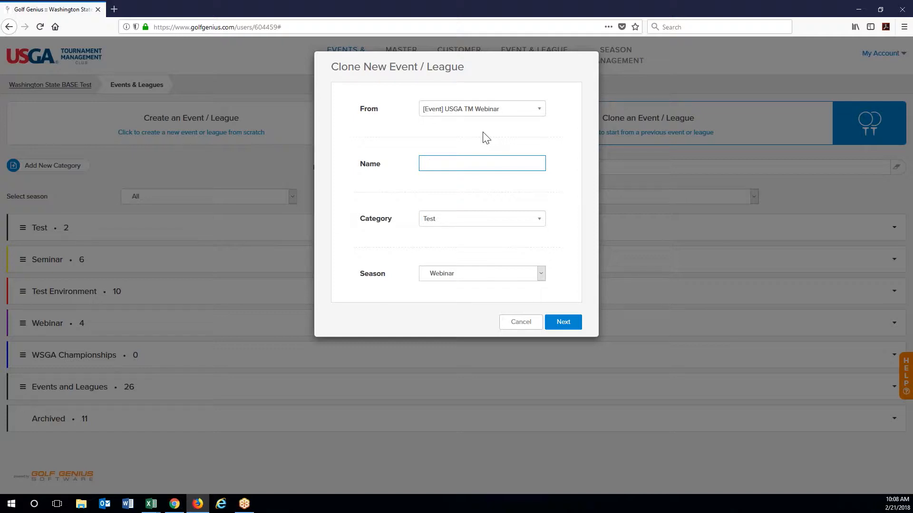
type("USGA TM Clone")
left_click(487, 220)
left_click(460, 255)
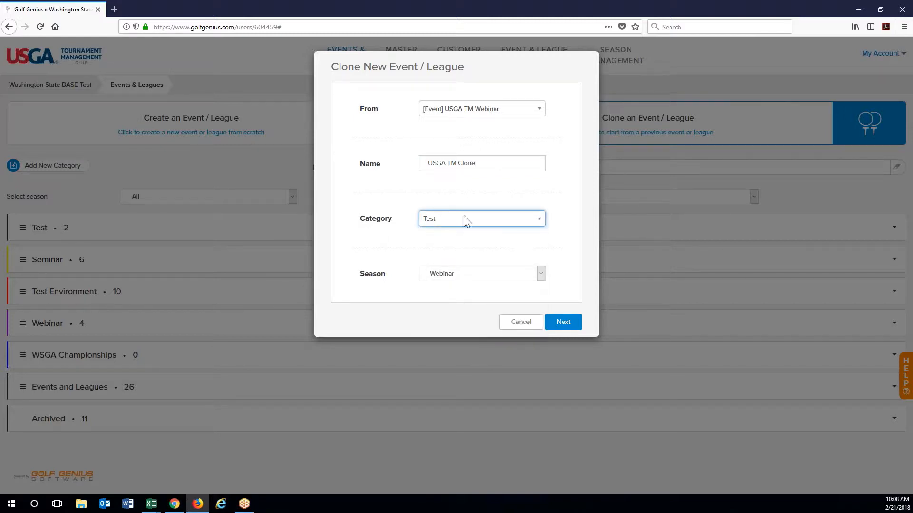
left_click(489, 273)
left_click(487, 275)
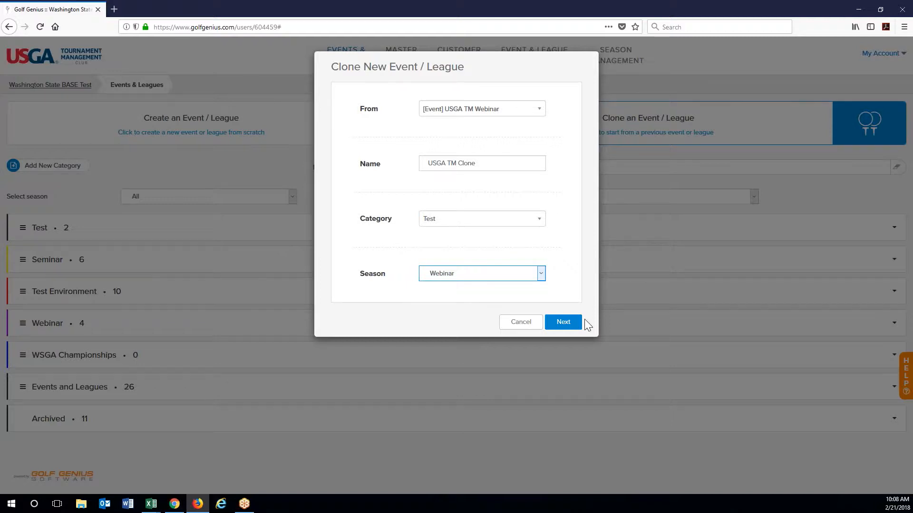
left_click(562, 324)
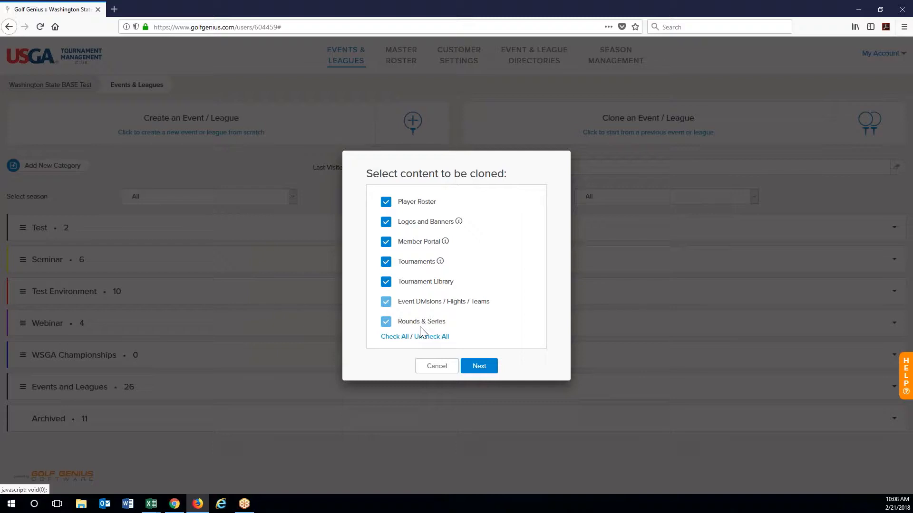
Exclude the Player Roster from the cloned content, set the round date to February 28, 2018, and create the clone.
left_click(412, 207)
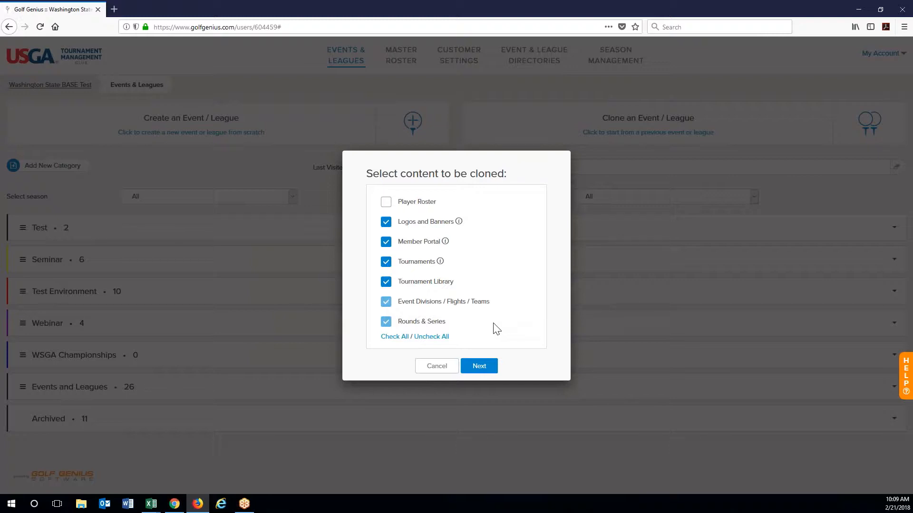
left_click(488, 369)
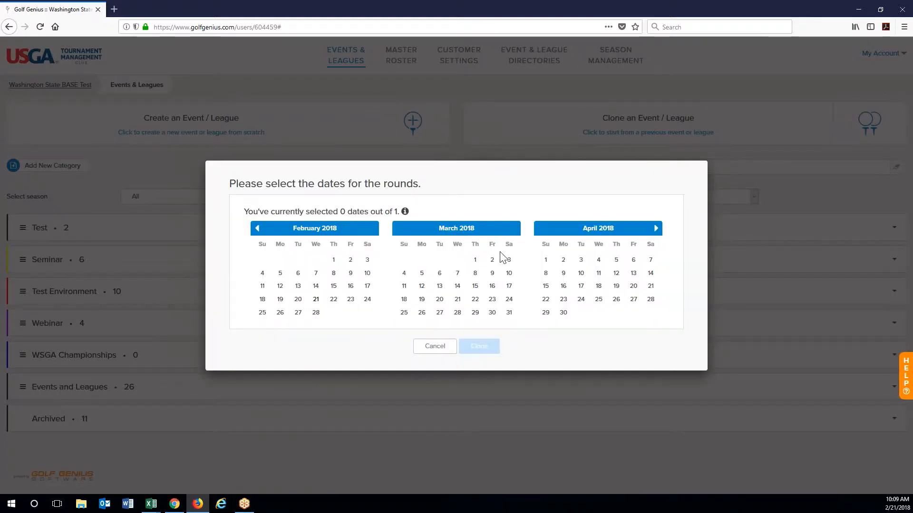
left_click(316, 312)
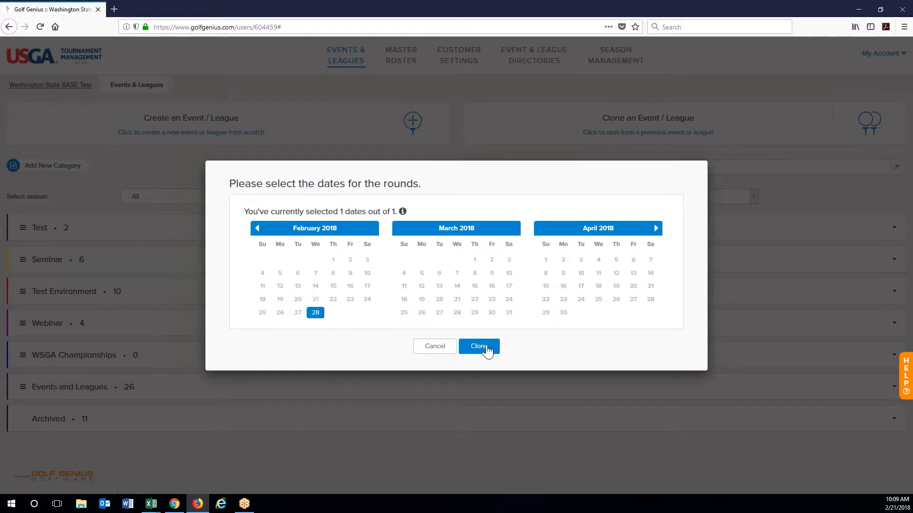
left_click(479, 347)
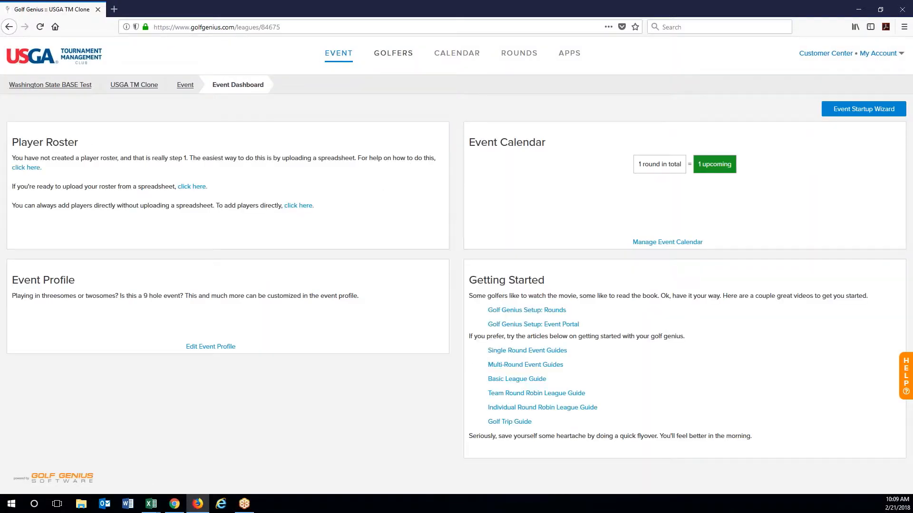
Check the cloned event's divisions, flights and teams, and the tournaments defined for Webinar Round 1.
left_click(393, 53)
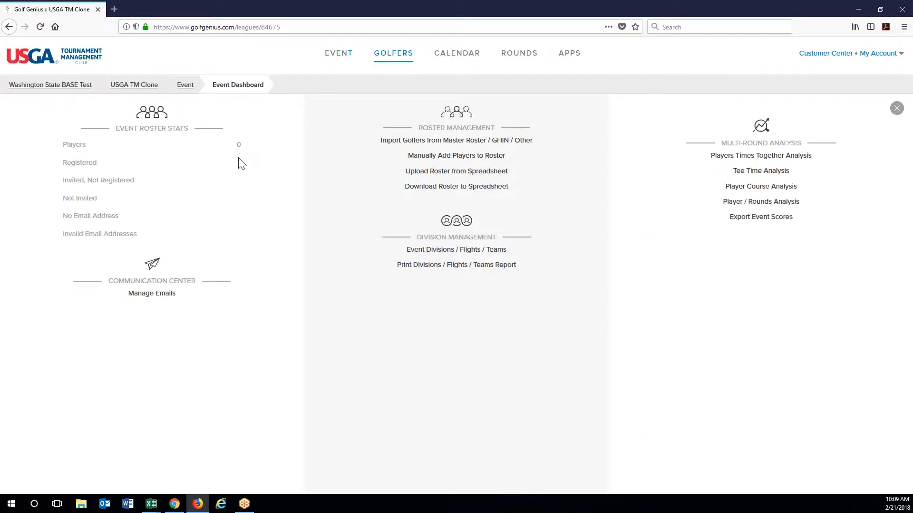
left_click(445, 251)
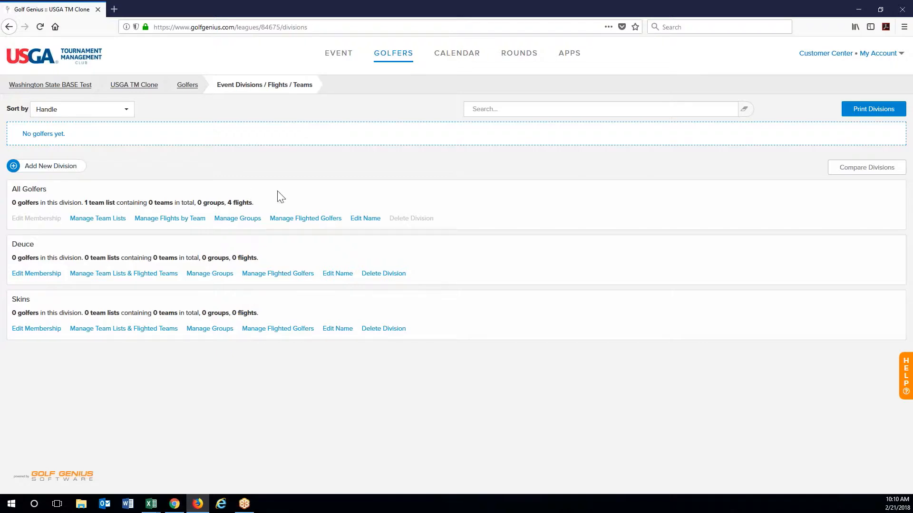
left_click(519, 53)
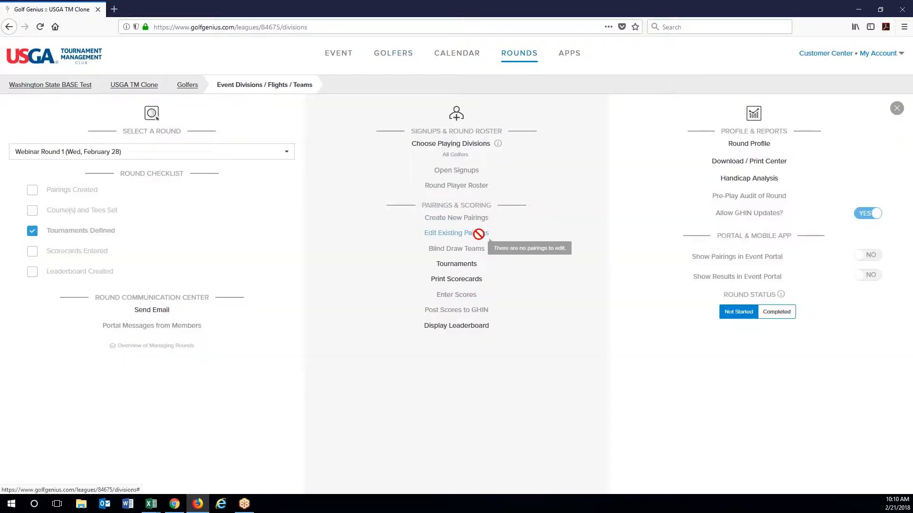
left_click(459, 267)
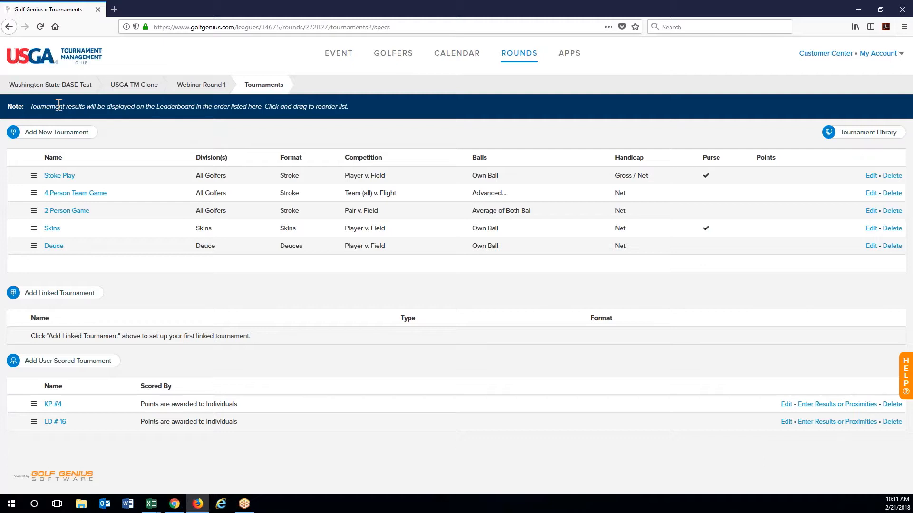
Return to the Washington State BASE Test customer level and review its GGID links for directories and member portals.
left_click(67, 86)
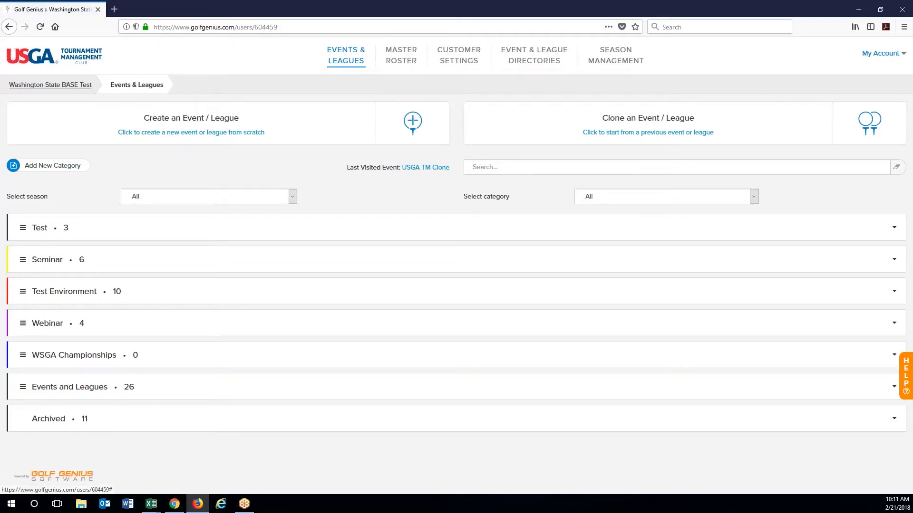
left_click(342, 57)
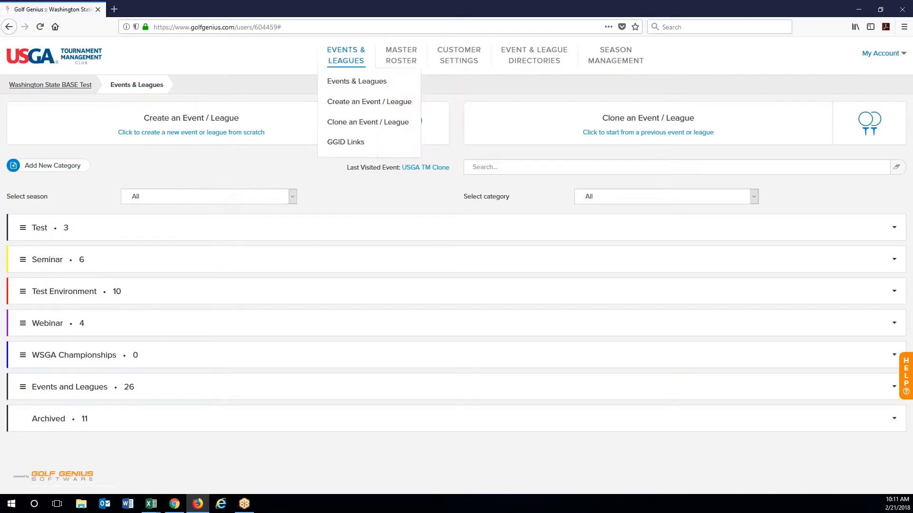
left_click(352, 143)
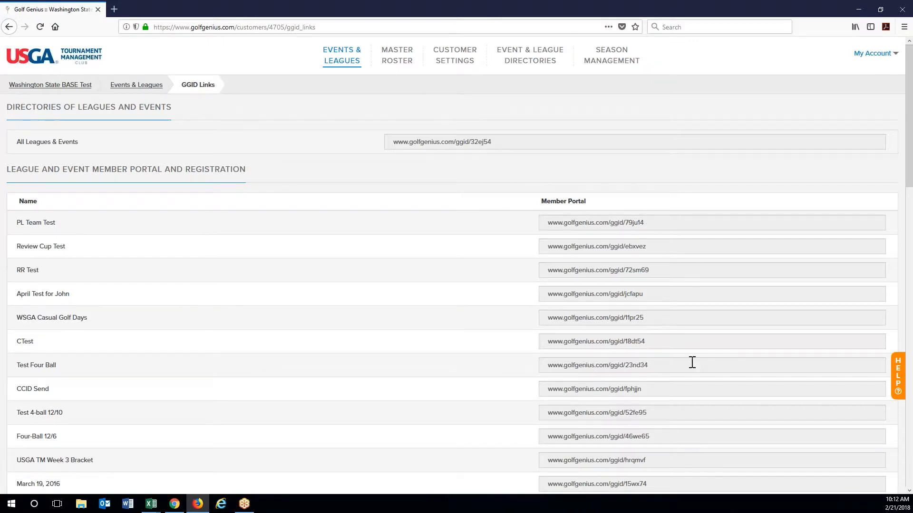
left_click_drag(911, 161, 909, 128)
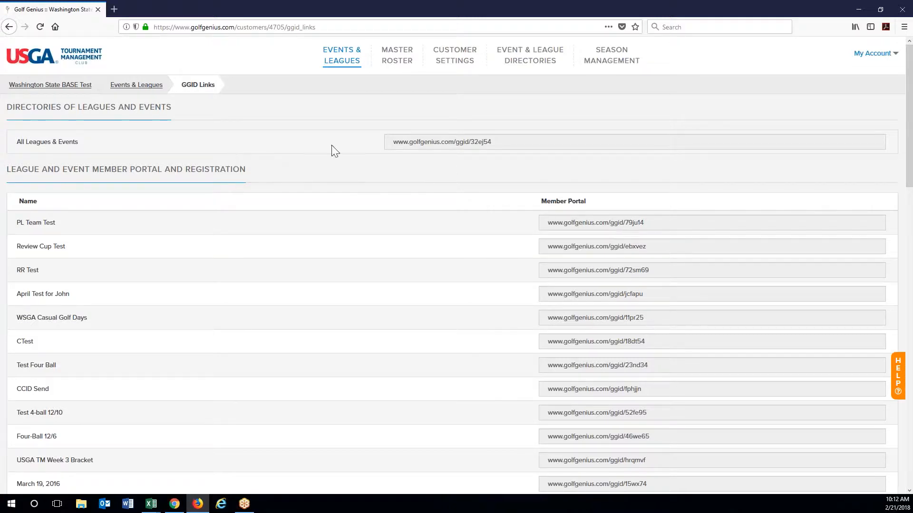
Open the copied All Leagues & Events directory link in a separate browser tab, review the listed events, and close it.
left_click(453, 142)
key("ctrl+c")
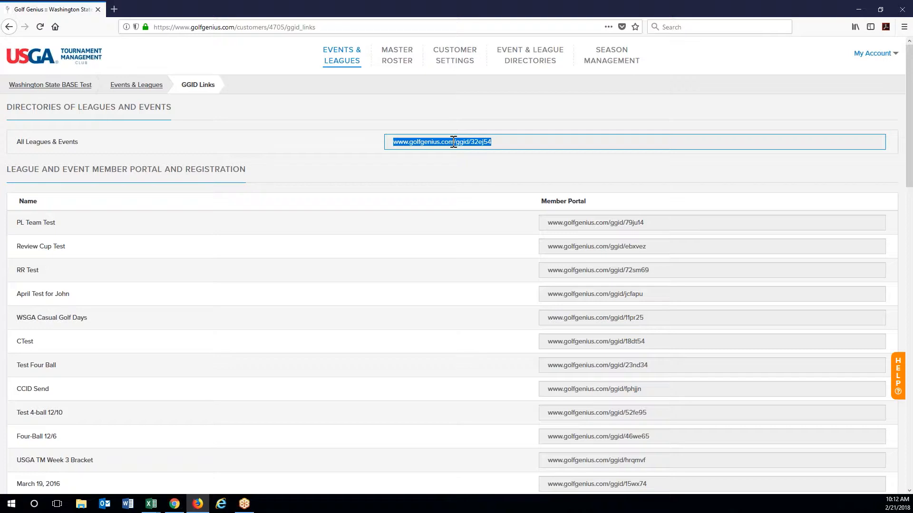
left_click(114, 10)
key("ctrl+v")
key("Return")
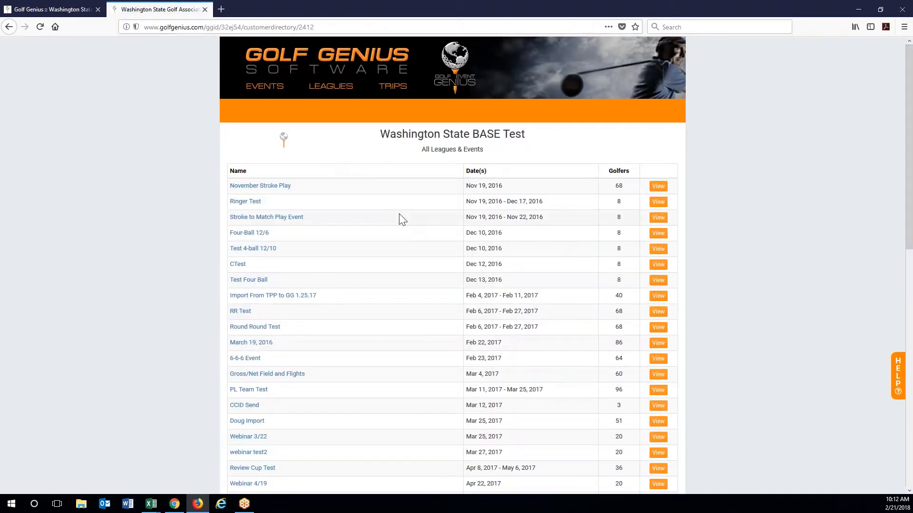
scroll(190, 212, "down", 1)
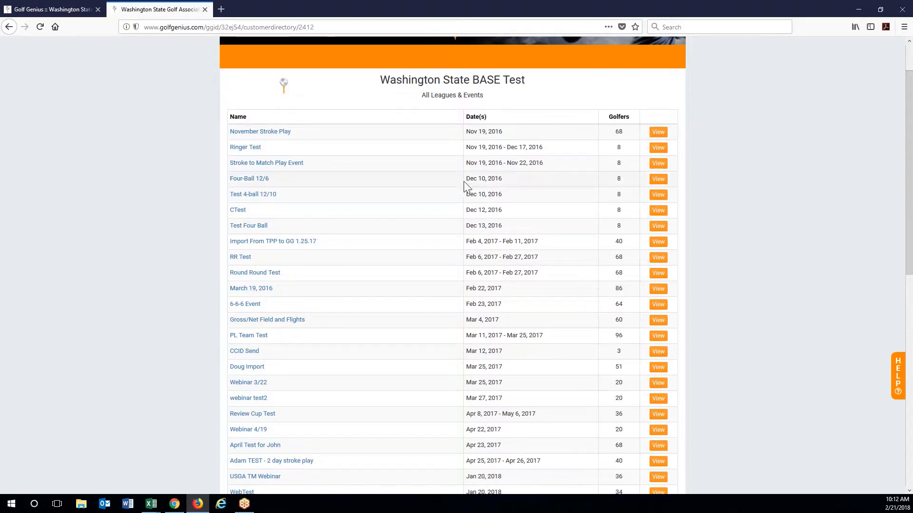
scroll(463, 191, "down", 5)
scroll(462, 205, "down", 3)
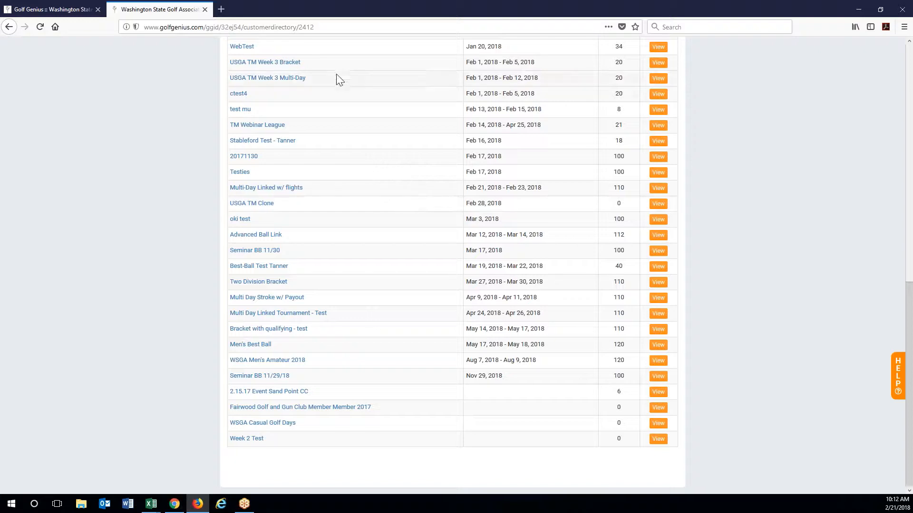
left_click(204, 10)
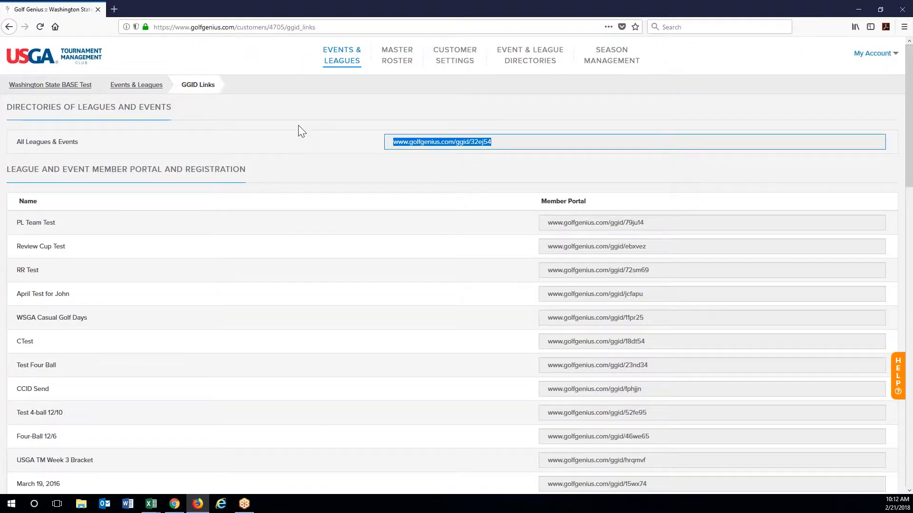
View the form for manually adding golfers to the Master Roster, and leave it without adding anyone.
left_click(396, 64)
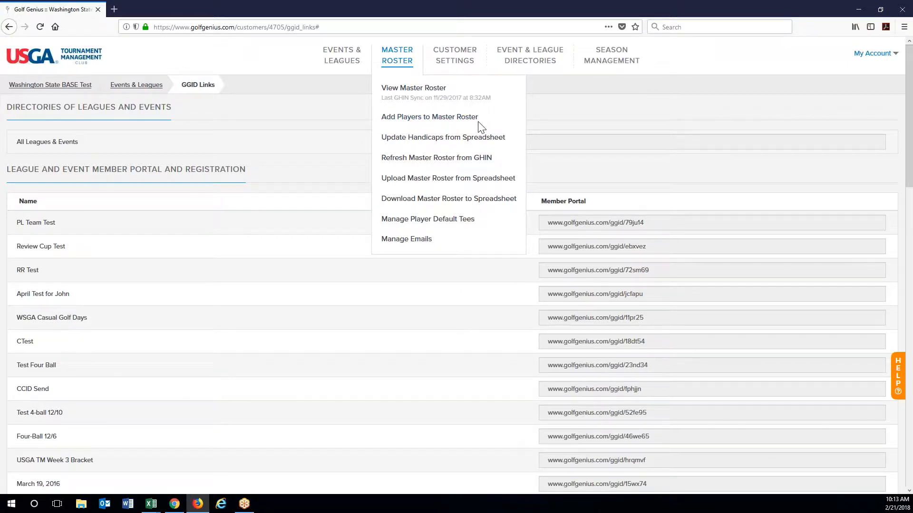
left_click(464, 124)
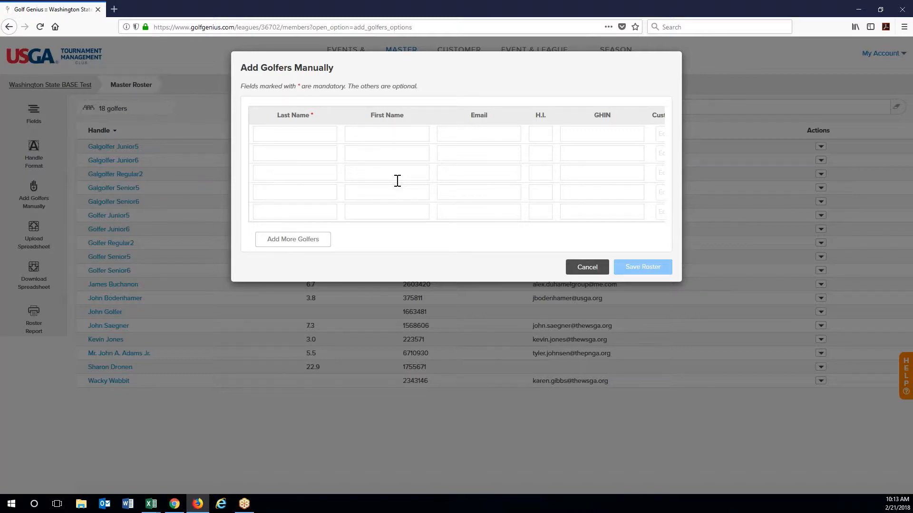
left_click(579, 268)
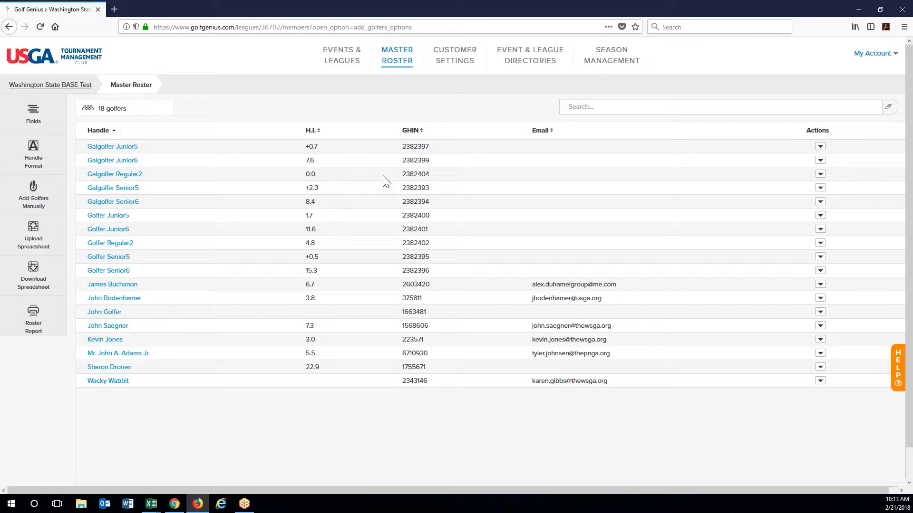
Set the default tee at The Home Course to White 69.9 / 127 for the first five golfers in the Master Roster.
left_click(397, 63)
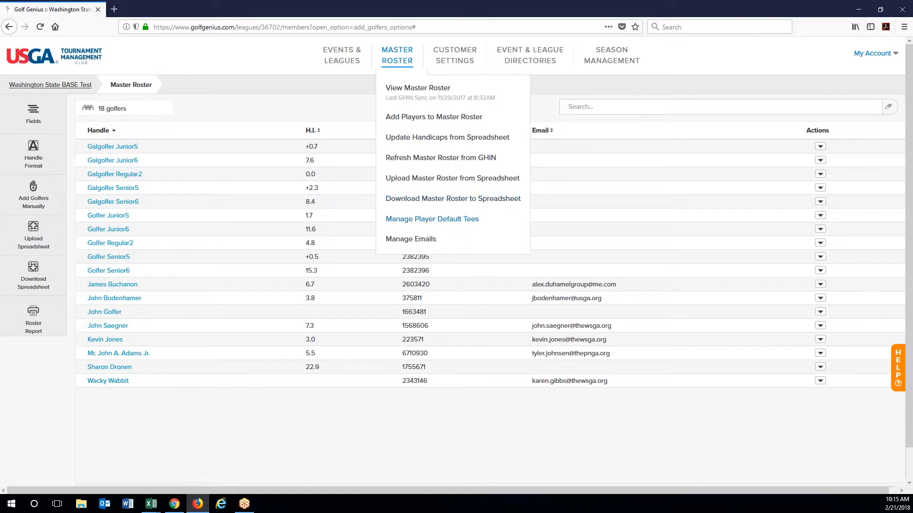
left_click(432, 219)
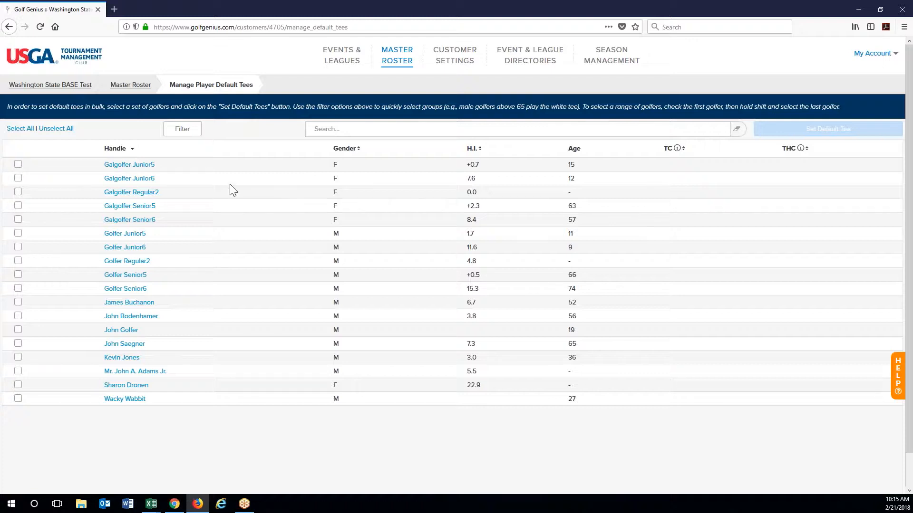
left_click(18, 165)
left_click(18, 179)
left_click(18, 192)
left_click(18, 206)
left_click(18, 219)
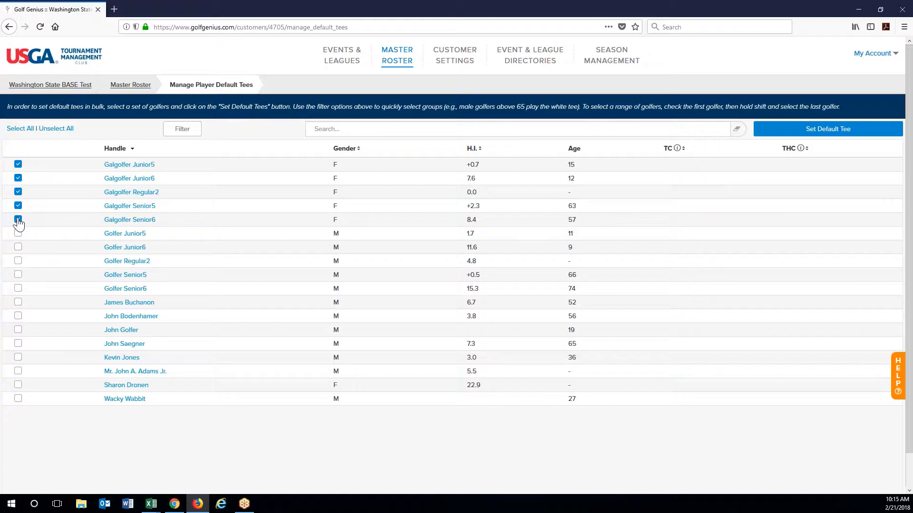
left_click(850, 131)
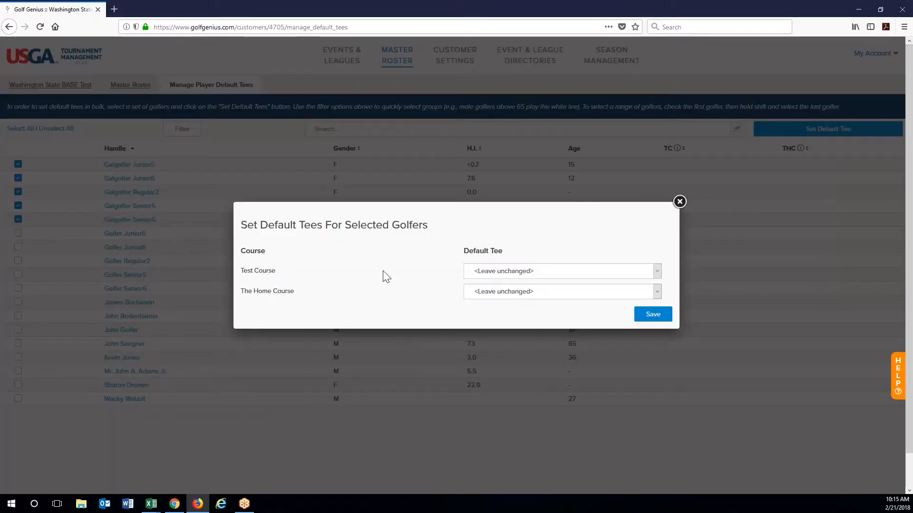
left_click(535, 291)
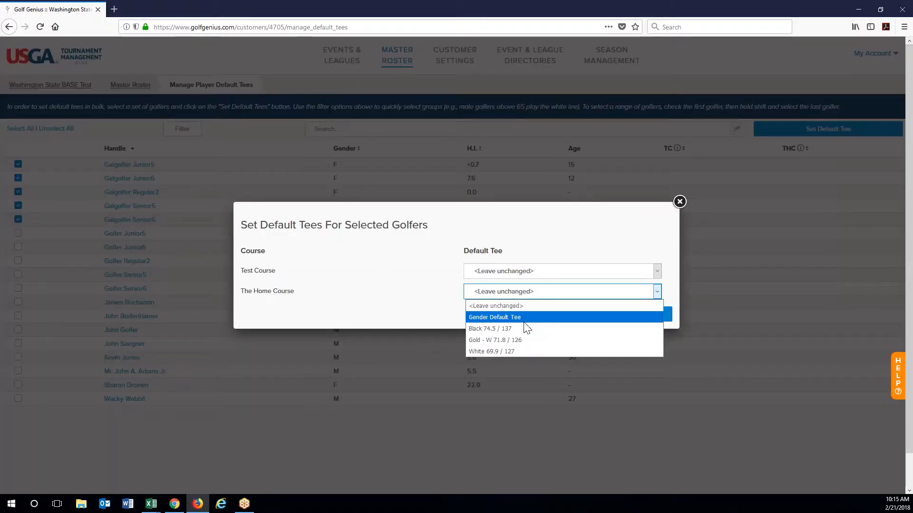
left_click(520, 351)
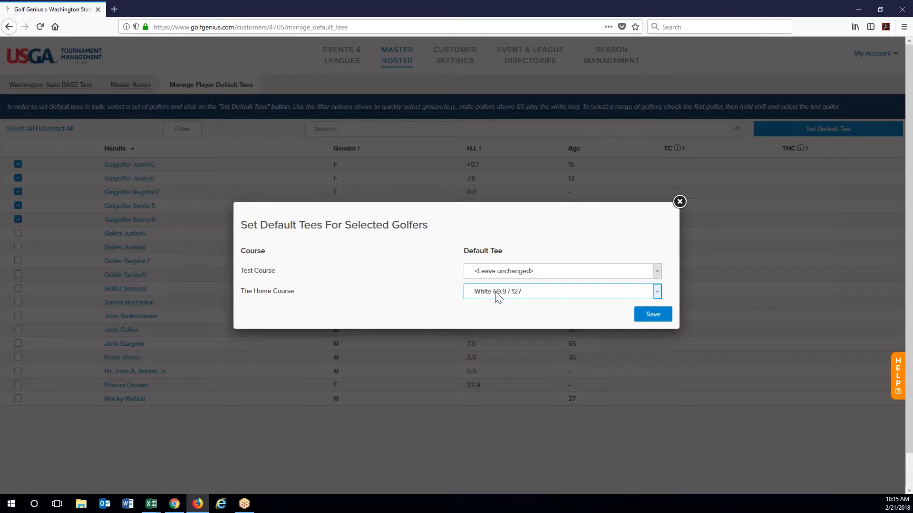
left_click(650, 319)
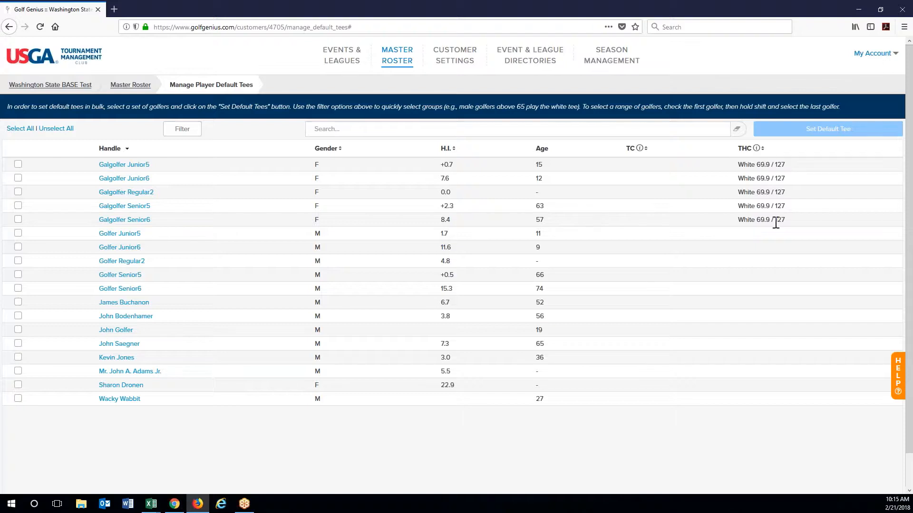
Set the default tee at Test Course to White 70.6 / 128 for the same five golfers.
left_click(18, 164)
left_click(18, 177)
left_click(18, 191)
left_click(18, 206)
left_click(18, 219)
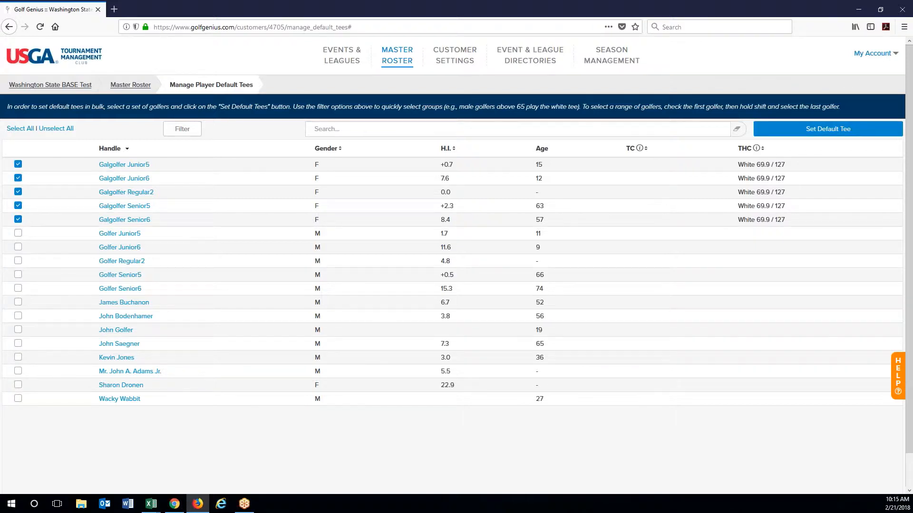
left_click(779, 129)
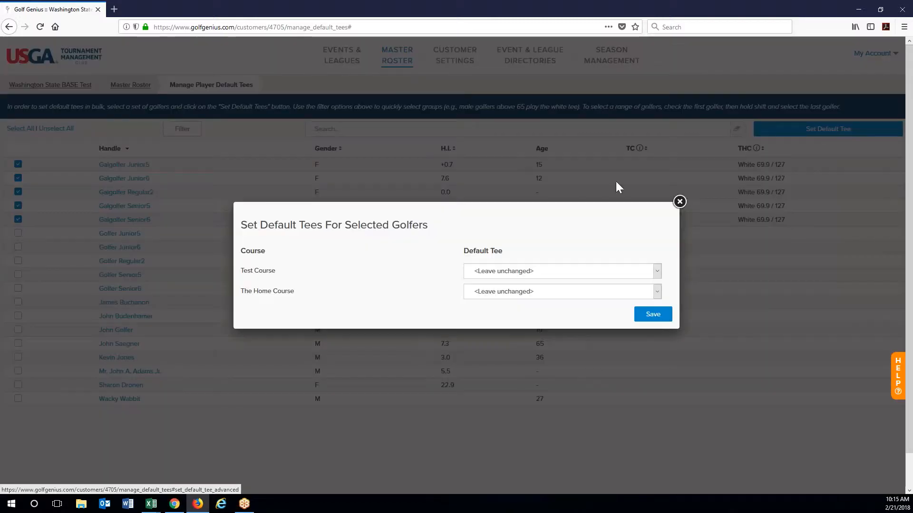
left_click(523, 274)
left_click(520, 309)
left_click(651, 315)
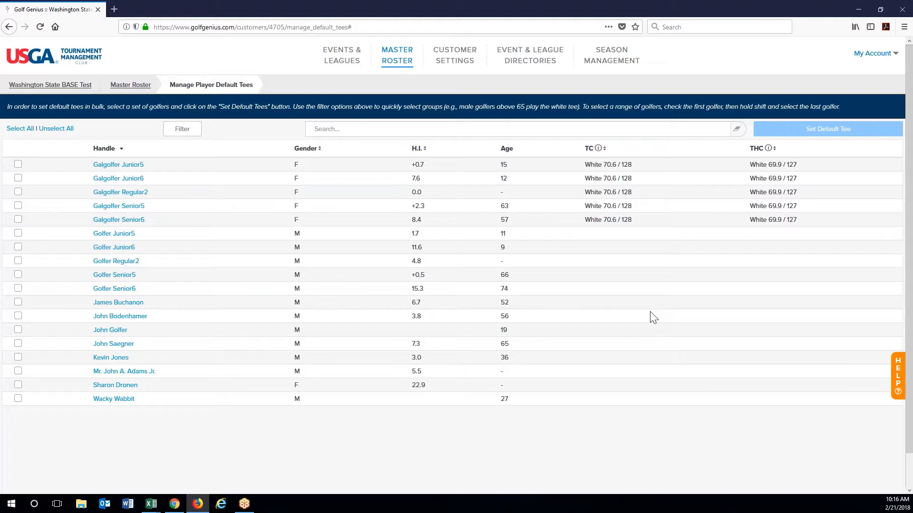
Start a Master Roster email and review its recipient, manager, attachment, subject and message options.
mouse_move(397, 55)
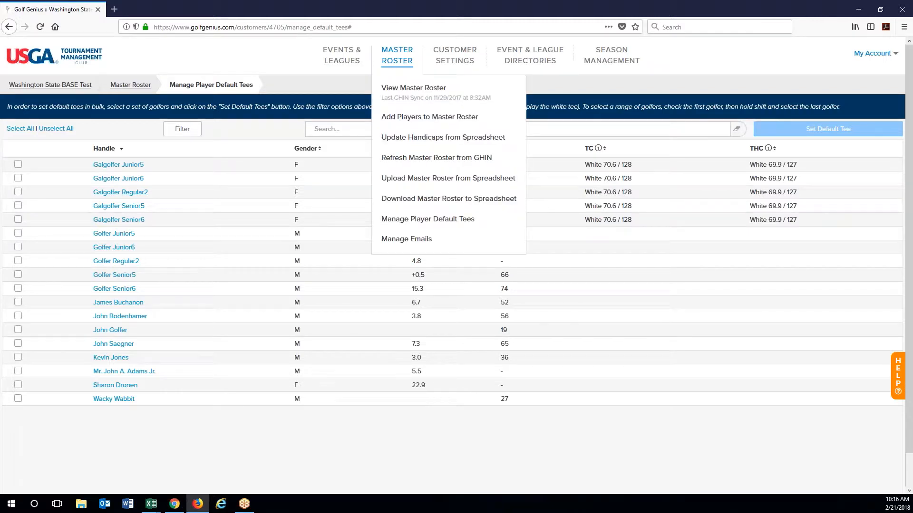
left_click(406, 240)
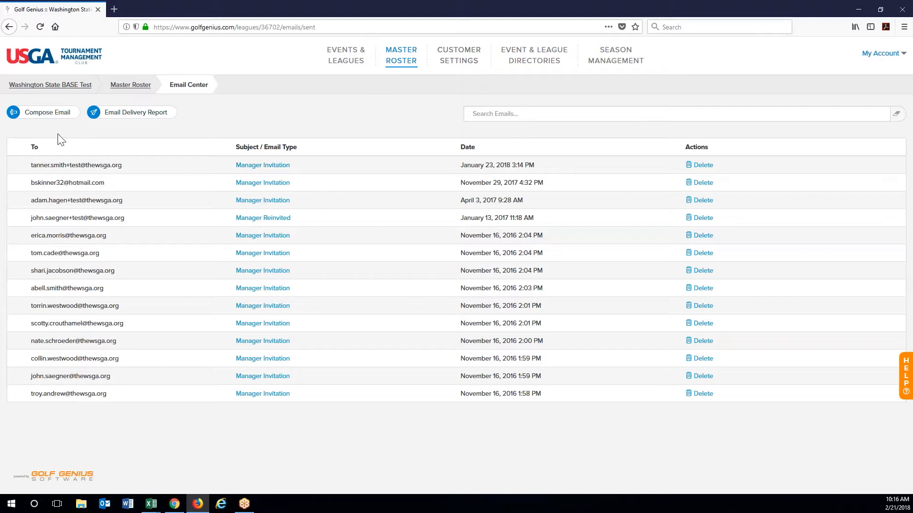
left_click(45, 116)
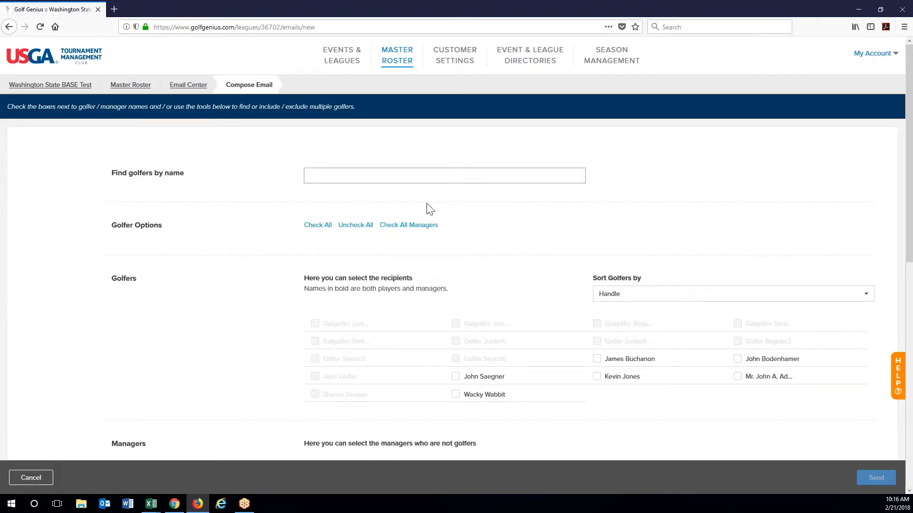
scroll(271, 331, "down", 3)
scroll(270, 332, "down", 1)
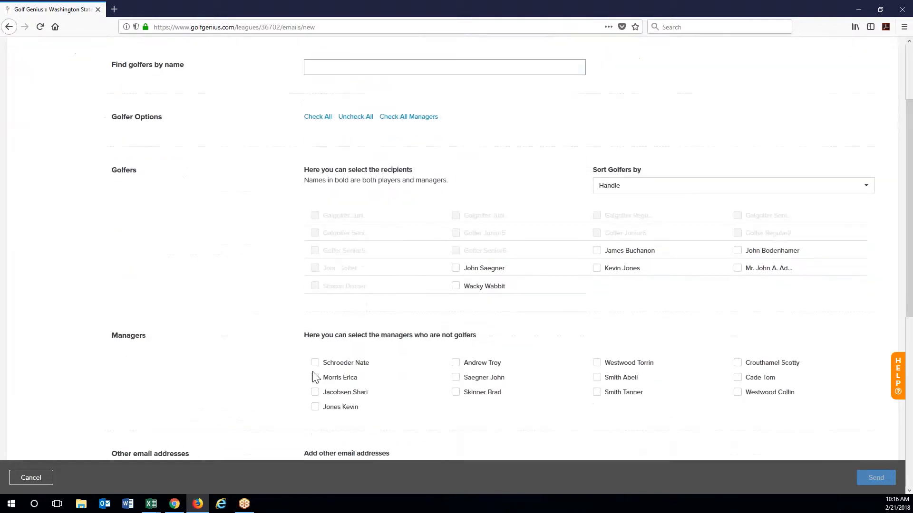
scroll(406, 386, "down", 6)
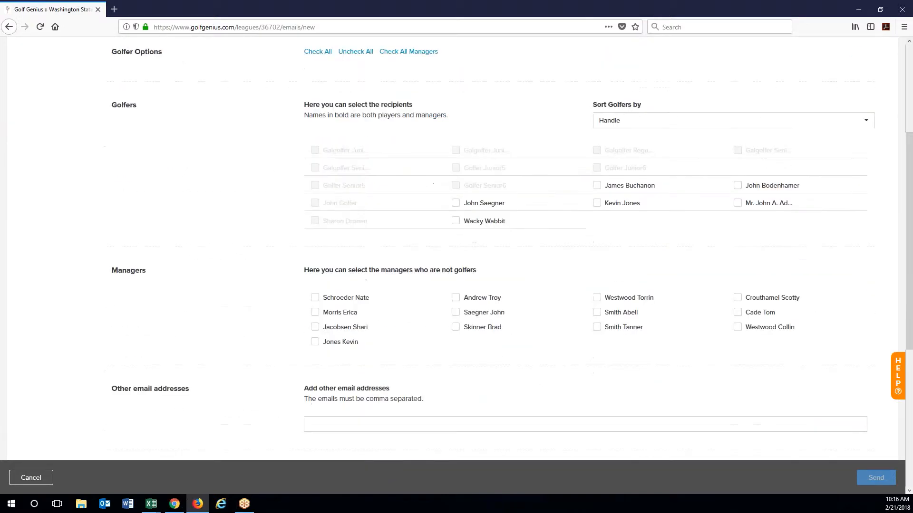
scroll(335, 265, "down", 4)
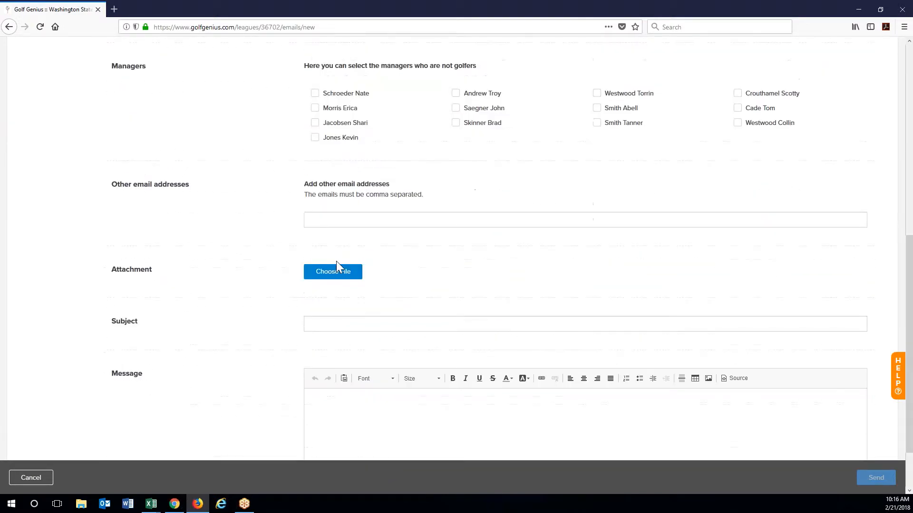
scroll(407, 295, "down", 2)
scroll(316, 322, "down", 1)
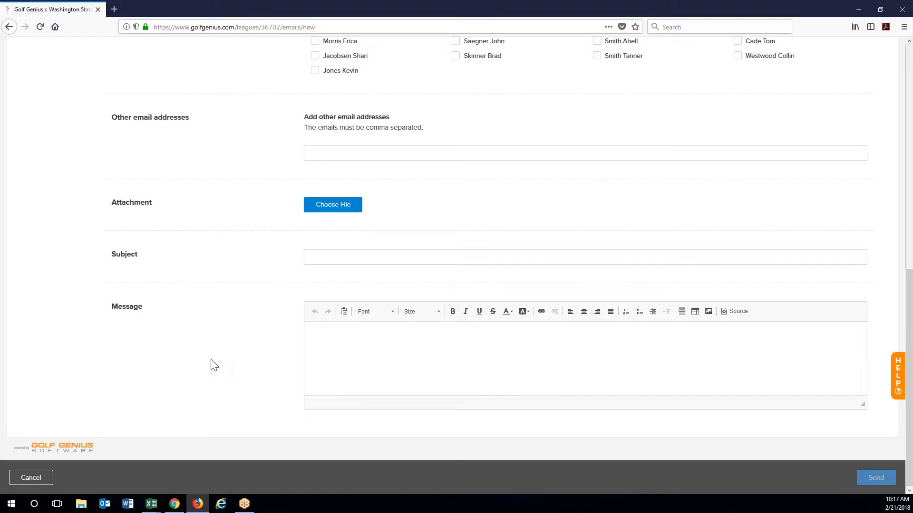
scroll(217, 357, "up", 10)
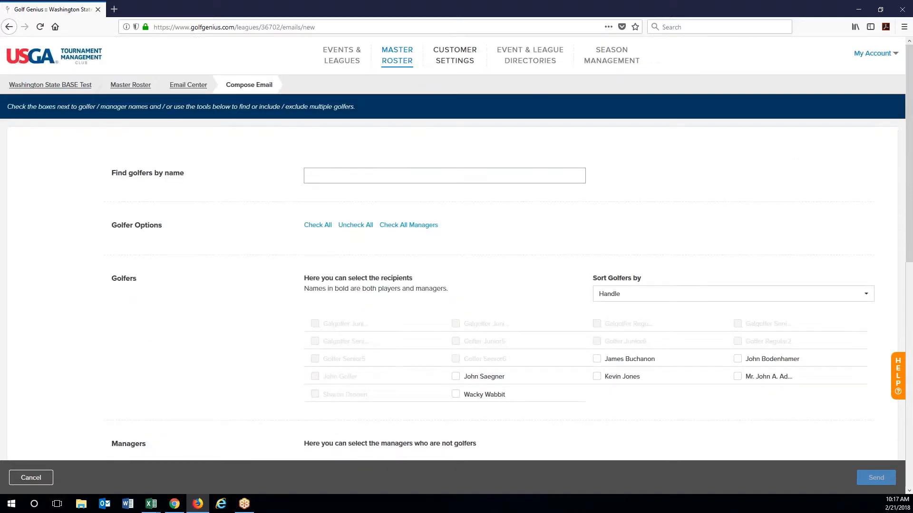
Review the list of customer managers and the form for inviting a new manager, without sending an invitation.
left_click(453, 66)
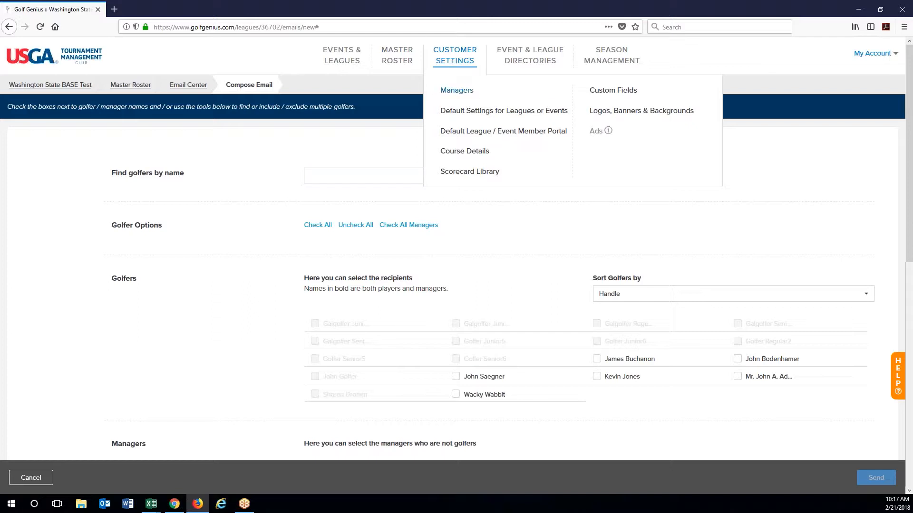
left_click(453, 95)
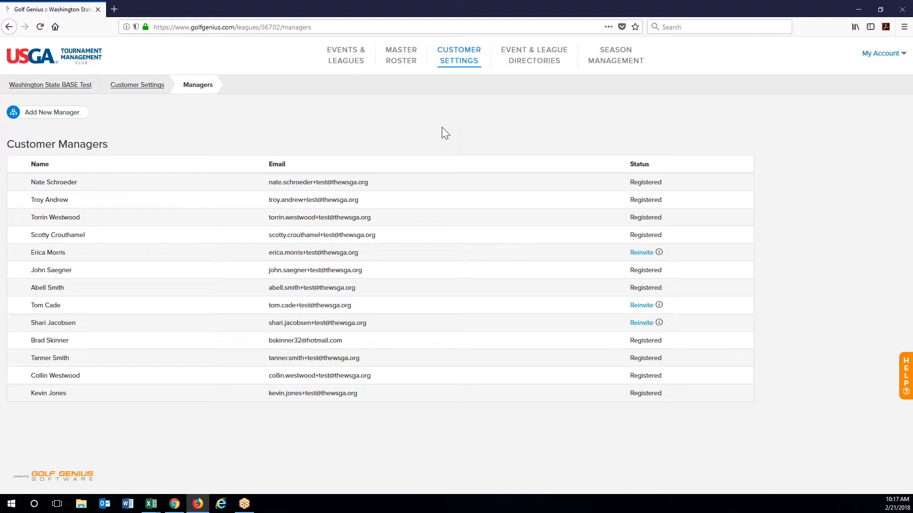
left_click(39, 114)
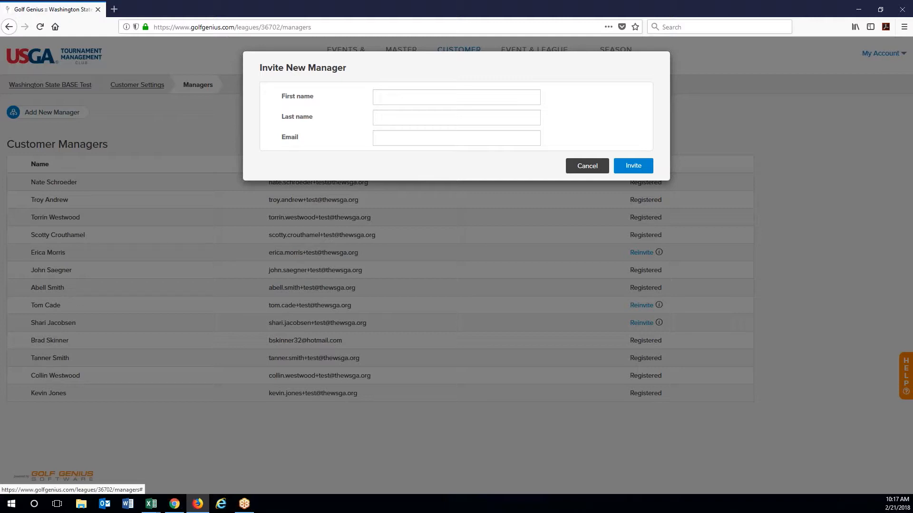
left_click(587, 165)
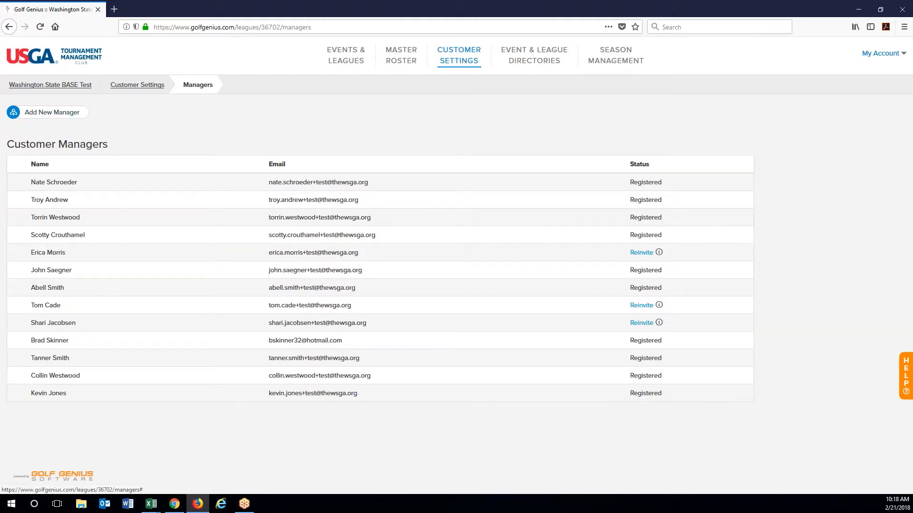
Review the general default settings for leagues or events, including customer abbreviation, time zone, divisions, handle format and default gender.
left_click(459, 57)
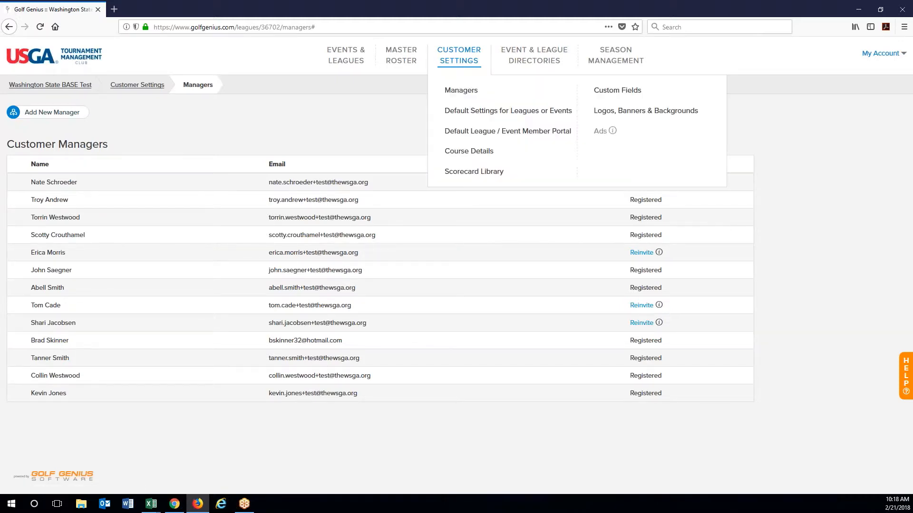
left_click(485, 117)
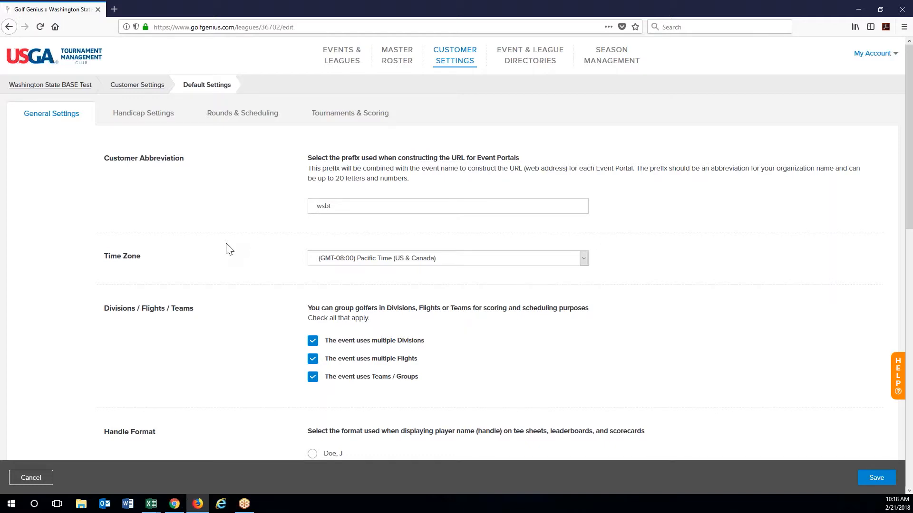
scroll(226, 249, "down", 2)
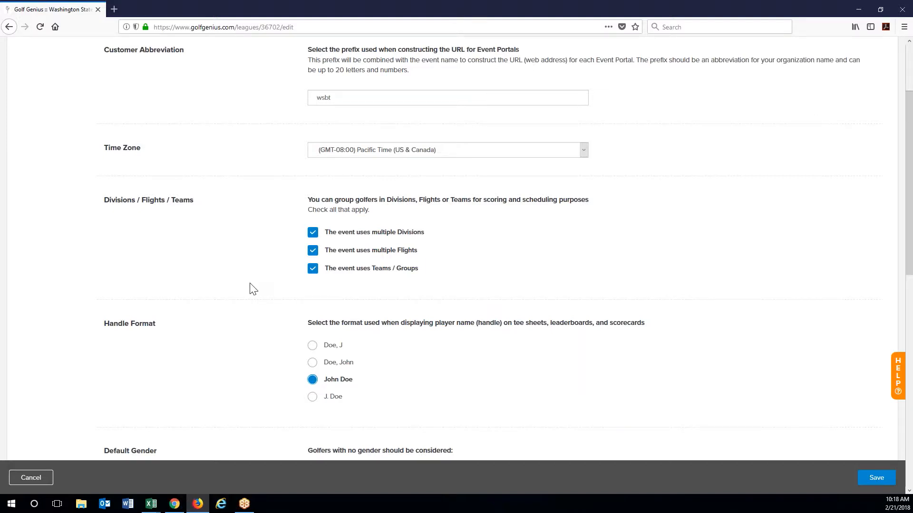
scroll(250, 288, "down", 1)
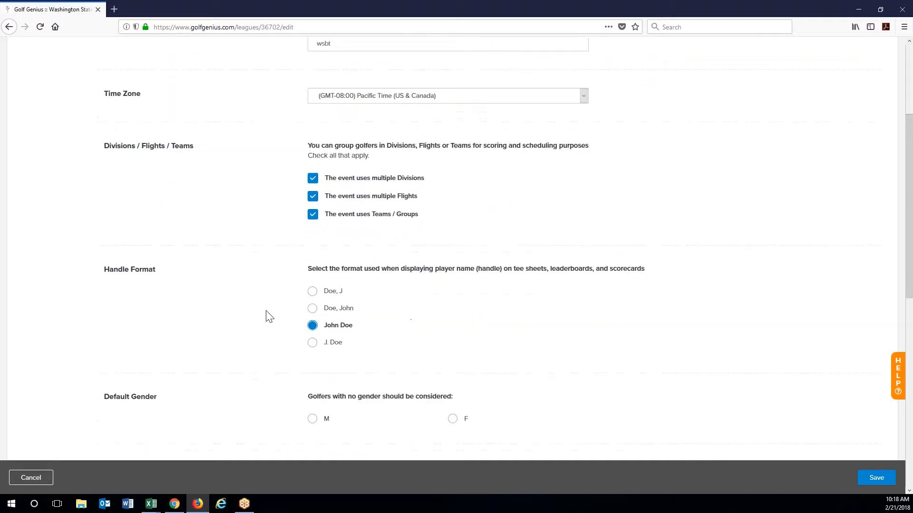
scroll(148, 136, "up", 3)
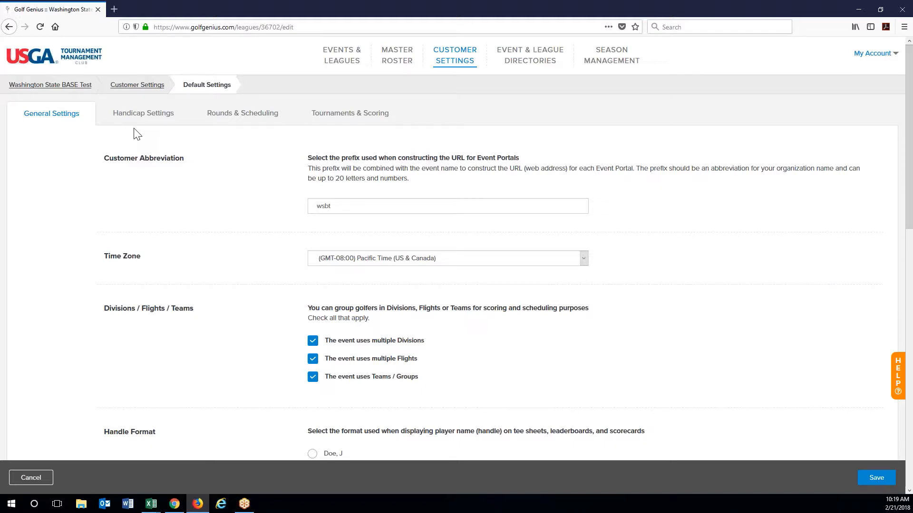
View the default league / event member portal and its event directory, and return to the customer center.
left_click(465, 66)
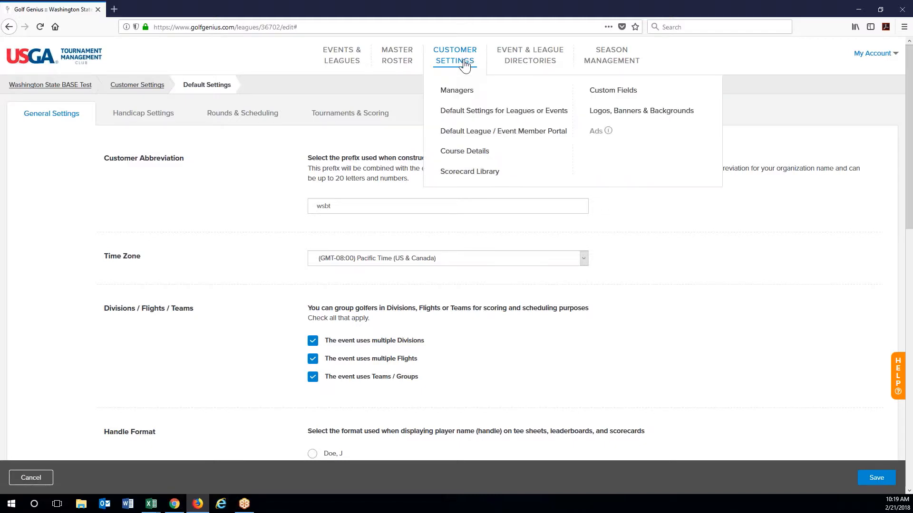
left_click(478, 136)
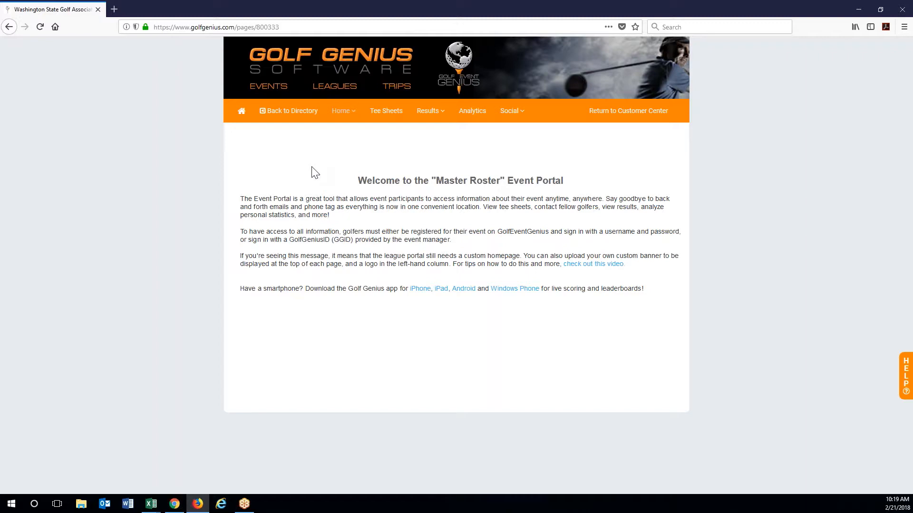
left_click(269, 115)
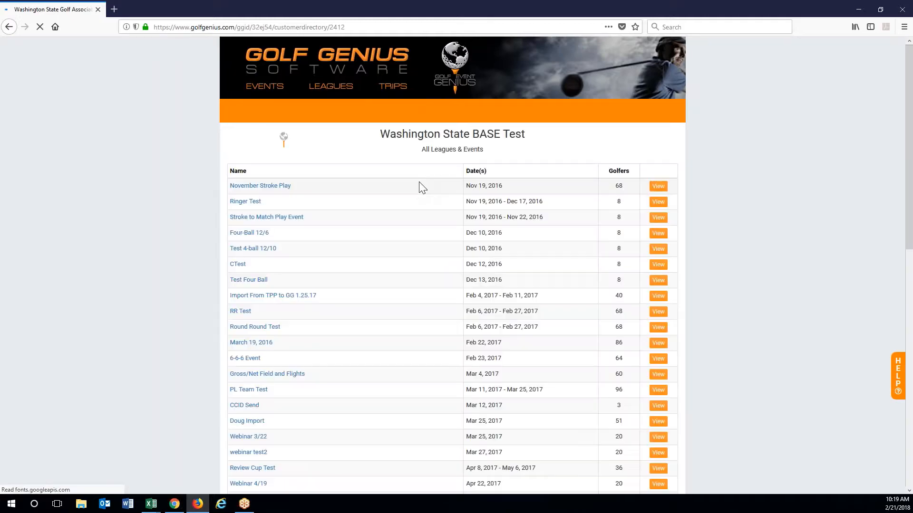
key("alt+Left")
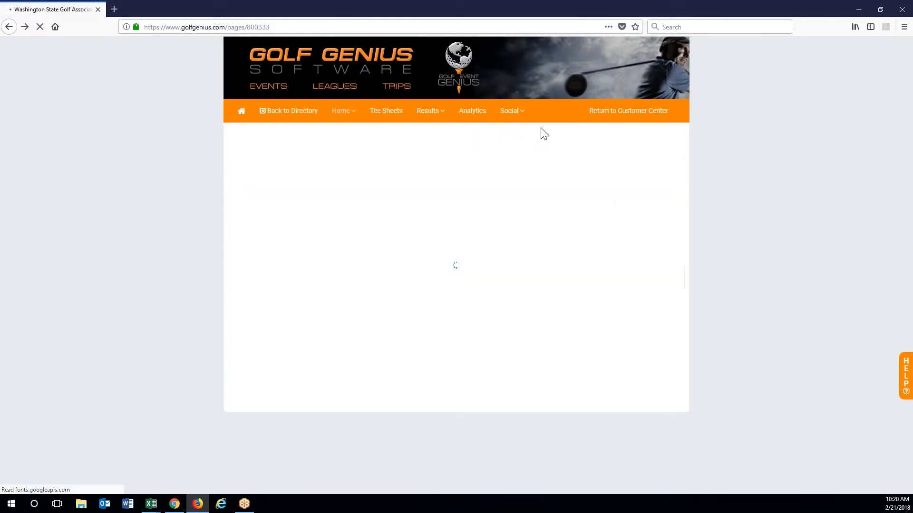
left_click(646, 111)
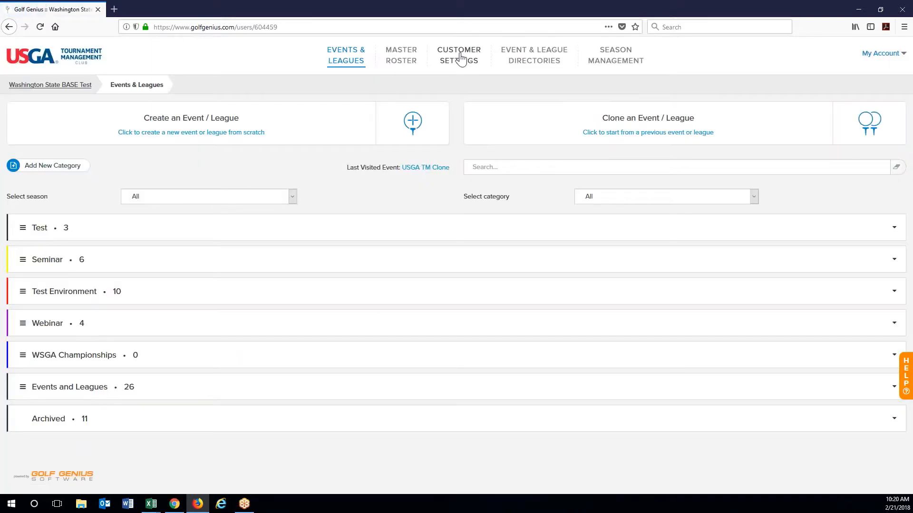
Review the customer's course details and the scorecard layouts in the Scorecard Library.
mouse_move(460, 58)
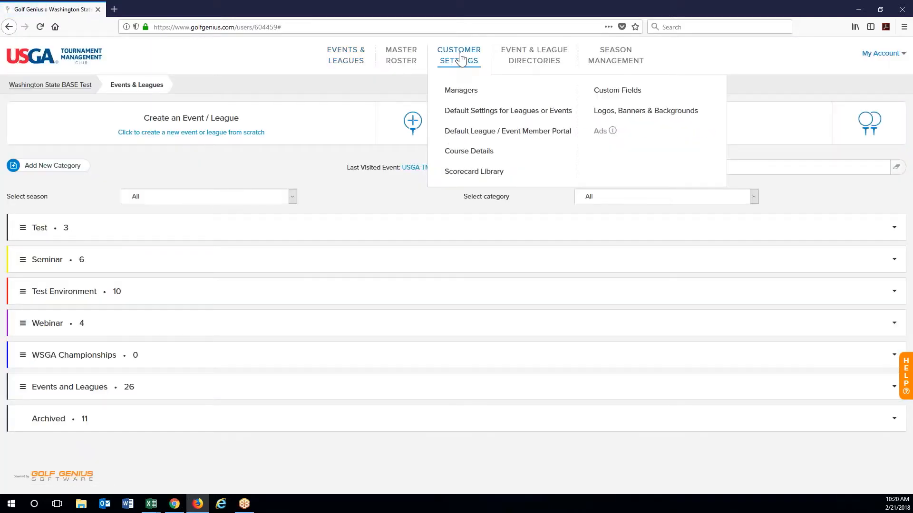
left_click(483, 153)
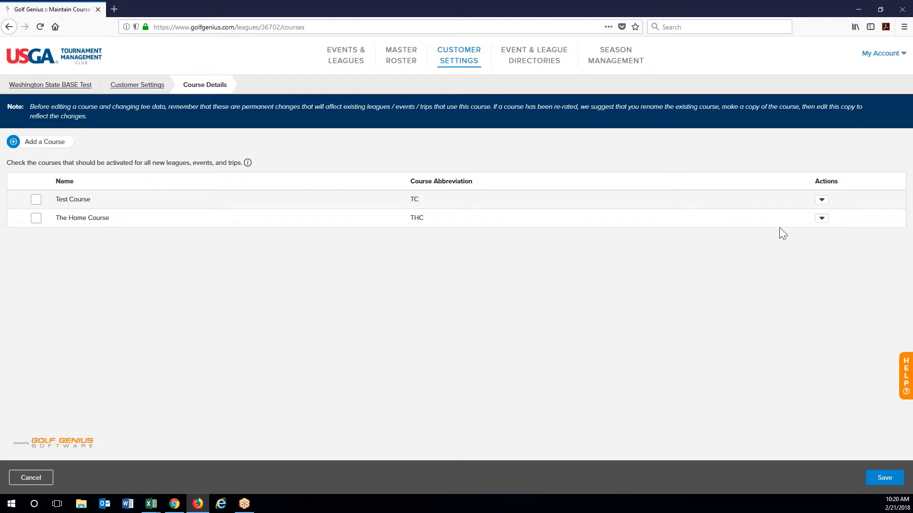
left_click(468, 63)
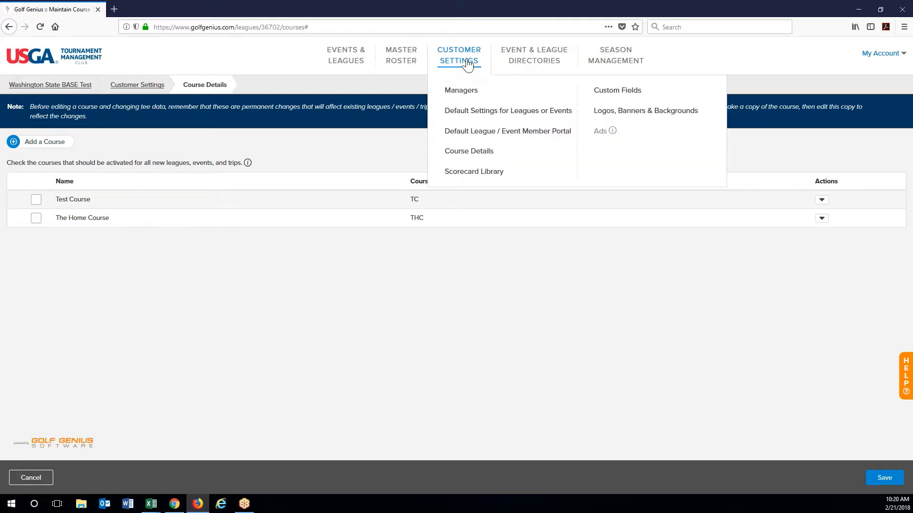
left_click(493, 176)
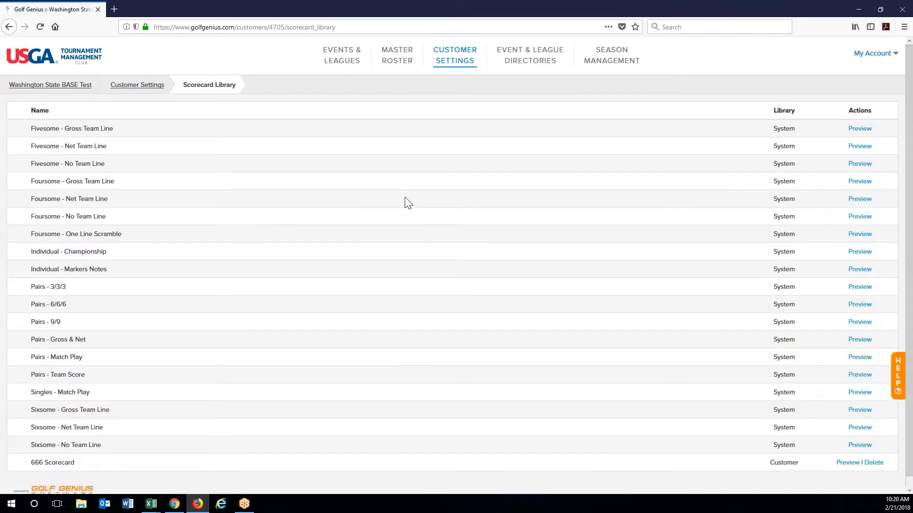
scroll(405, 203, "down", 1)
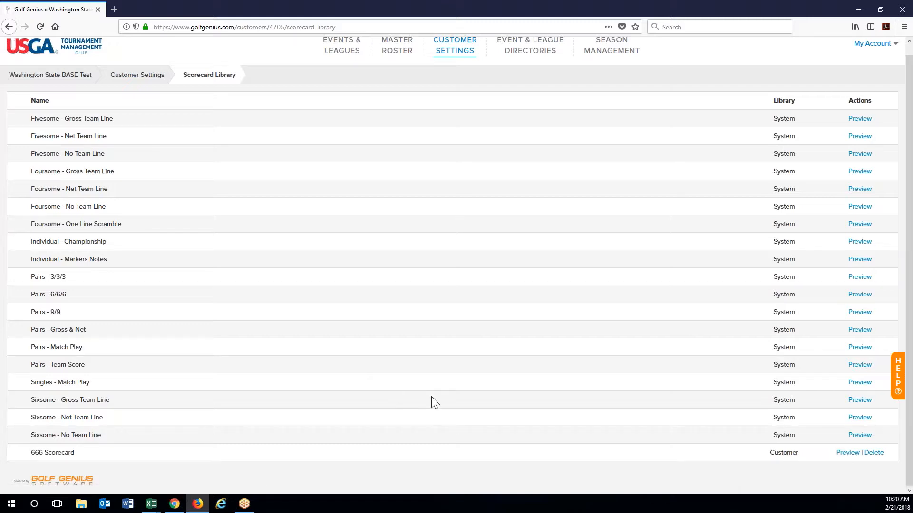
scroll(653, 409, "up", 1)
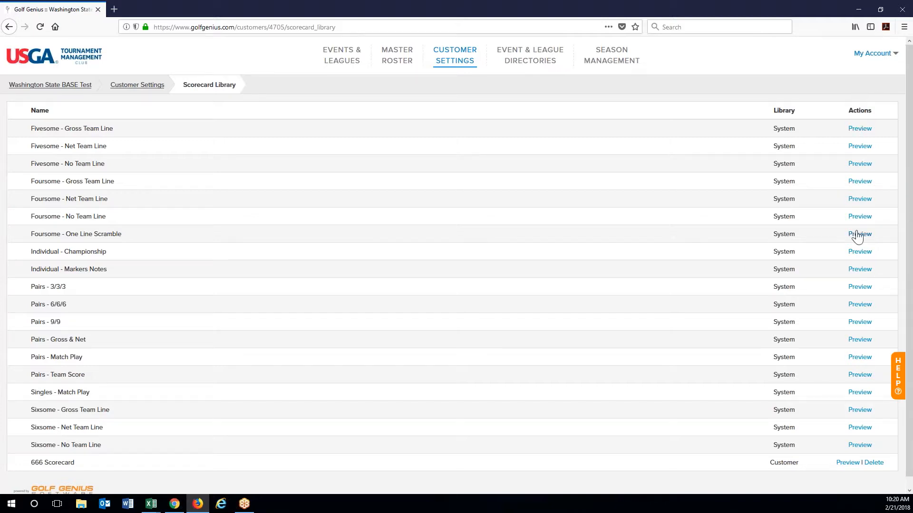
scroll(622, 309, "down", 1)
scroll(499, 106, "up", 1)
Review the customer-level custom fields and the uploaded logos in Logos, Banners & Backgrounds.
left_click(467, 67)
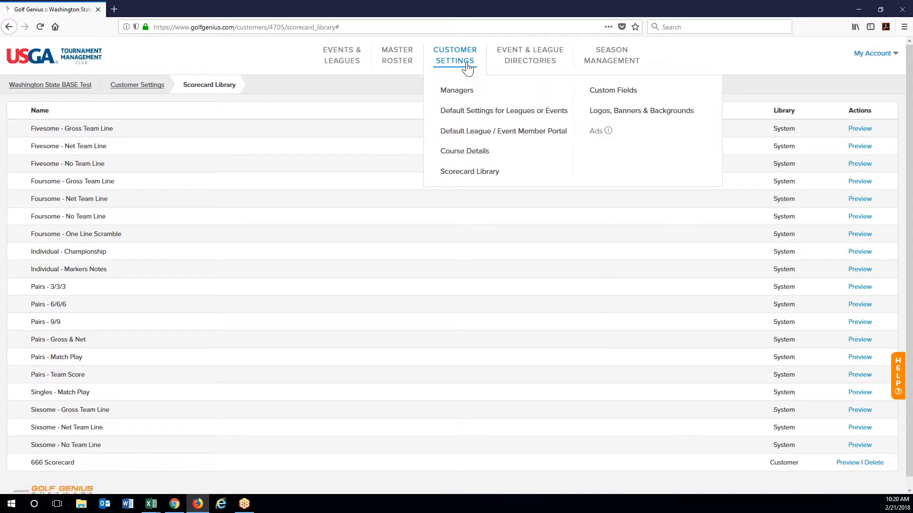
left_click(601, 94)
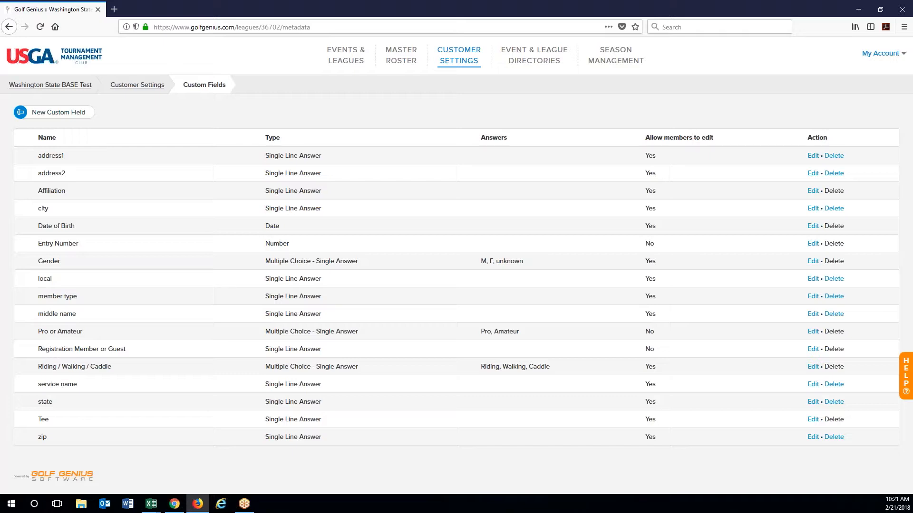
left_click(459, 67)
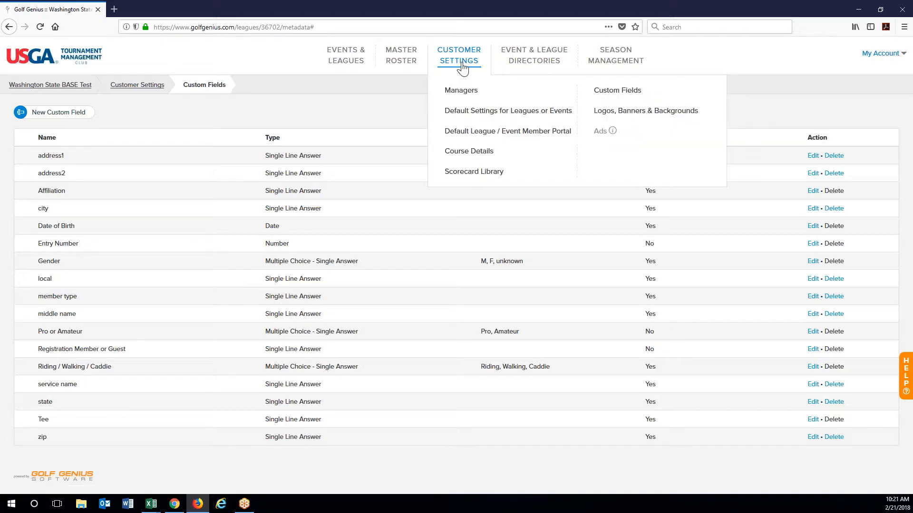
left_click(626, 114)
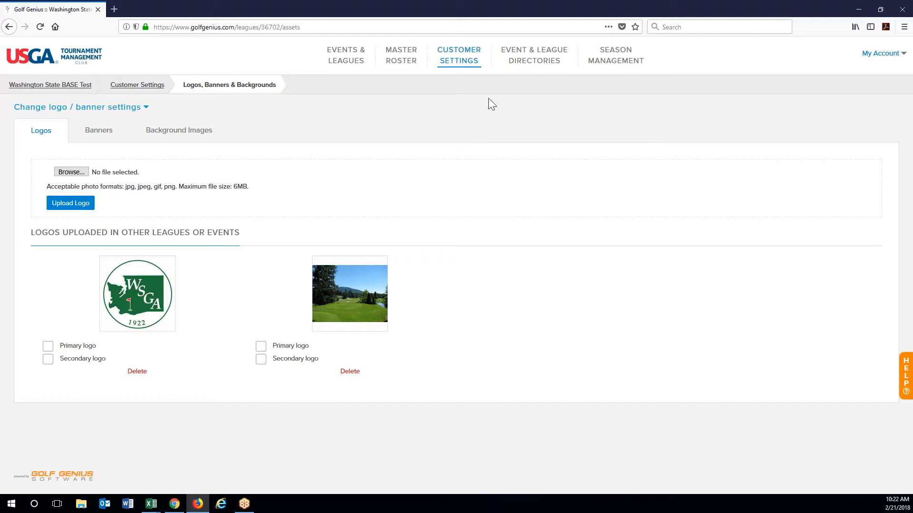
left_click(467, 58)
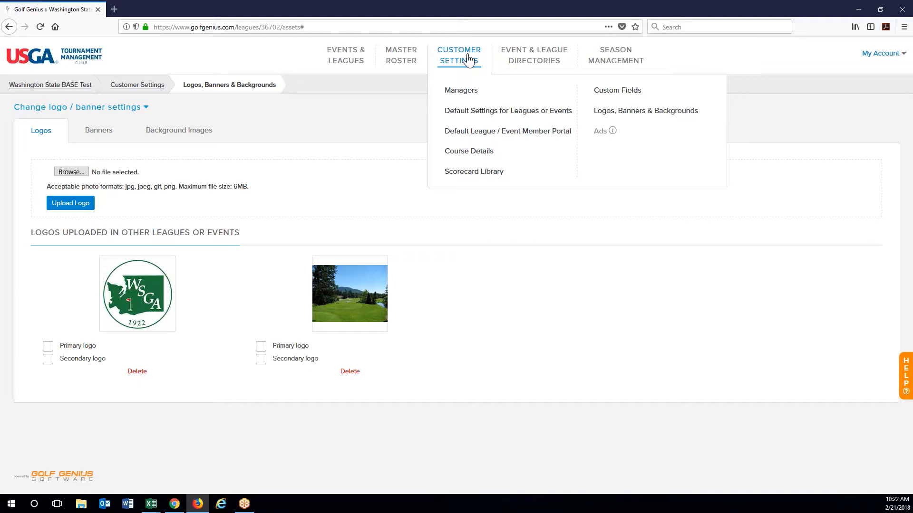
Examine the All Leagues & Events directory's name, GGID, description and included events, and return to the directory list.
left_click(528, 64)
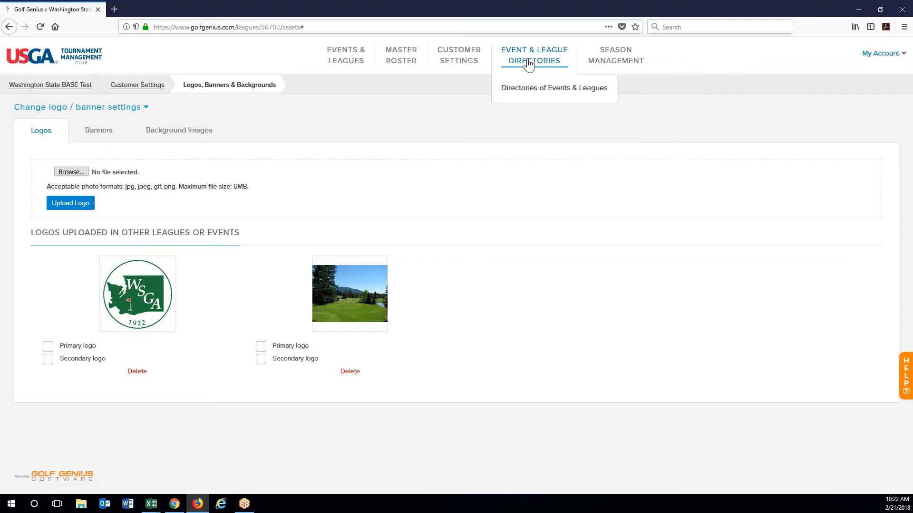
left_click(524, 90)
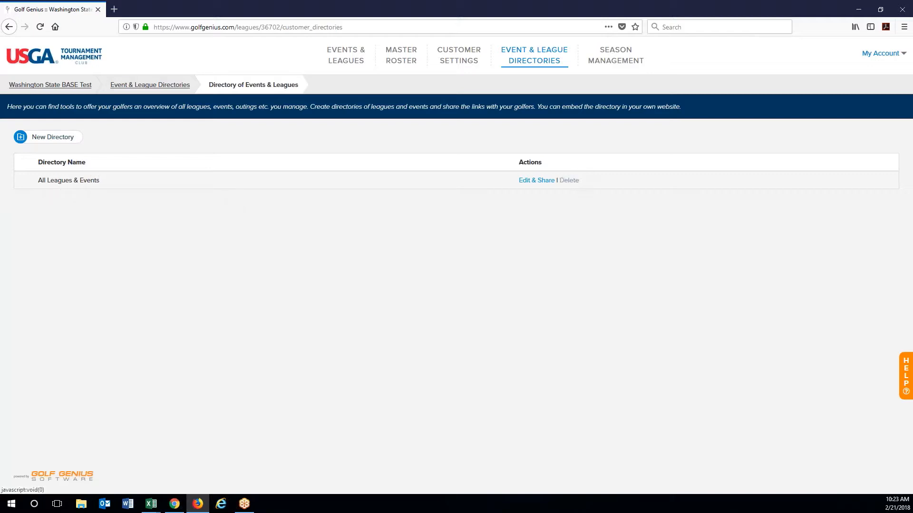
left_click(540, 183)
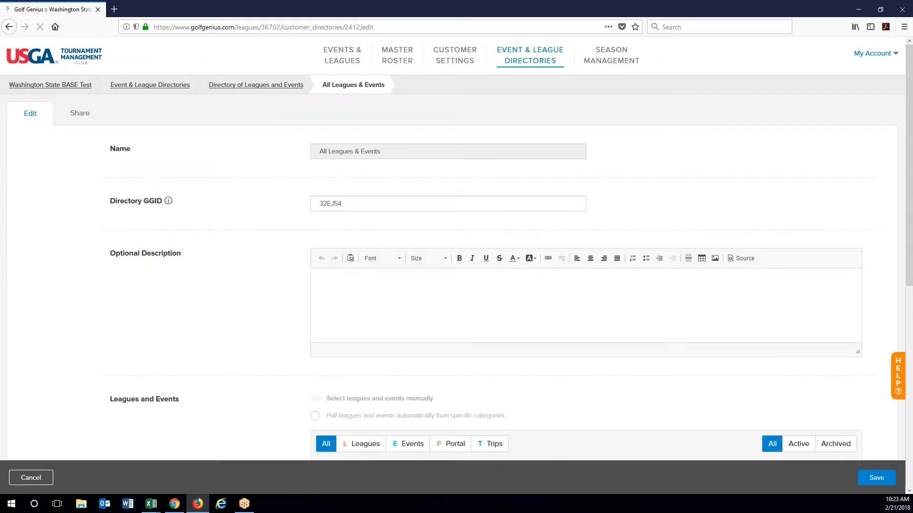
scroll(399, 342, "down", 1)
scroll(232, 252, "down", 5)
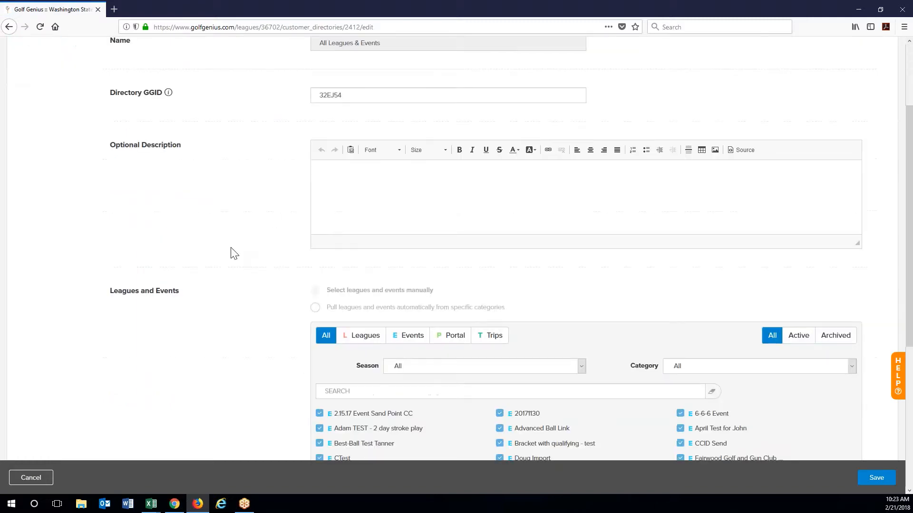
scroll(438, 396, "down", 2)
scroll(439, 396, "up", 7)
left_click(228, 57)
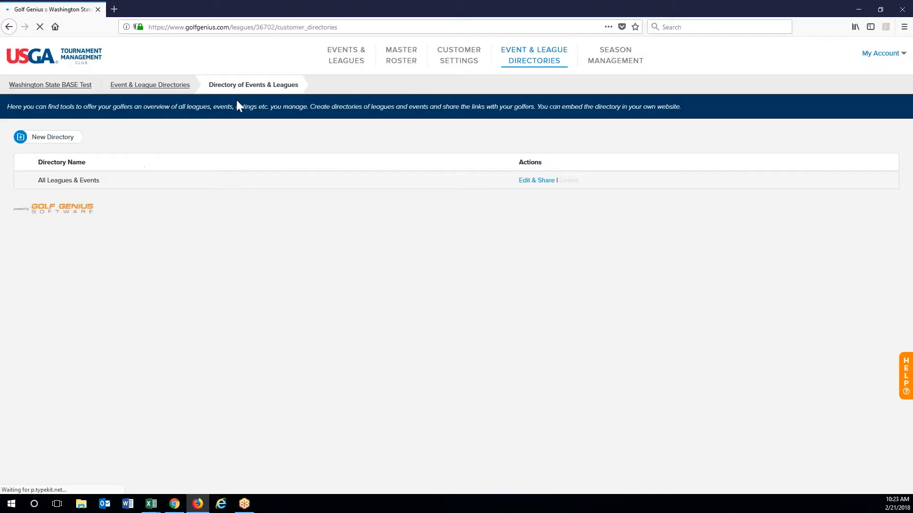
Create a new directory of events and leagues named Webinar.
left_click(45, 138)
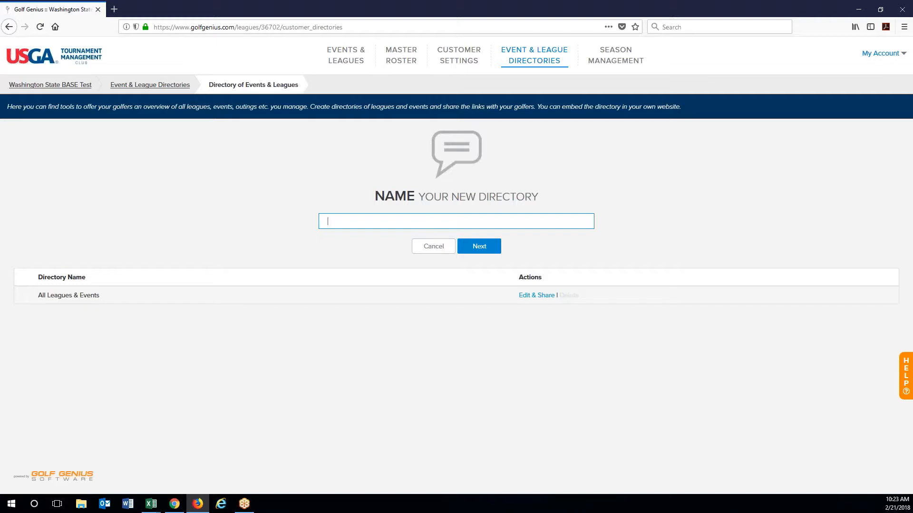
type("Webinar")
left_click(475, 251)
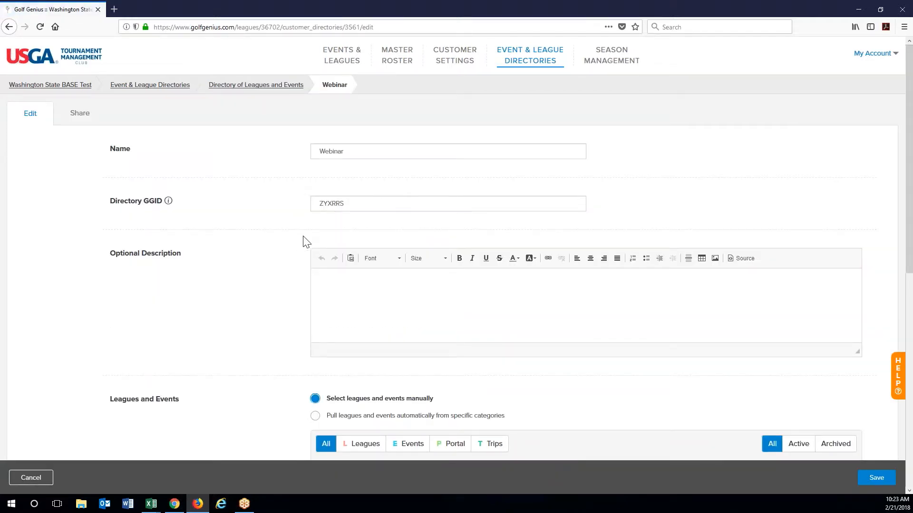
Enter "Events and Leagues used for Webinars" as the Webinar directory's optional description.
scroll(303, 240, "down", 2)
left_click(386, 236)
type("Events and Leagues ues")
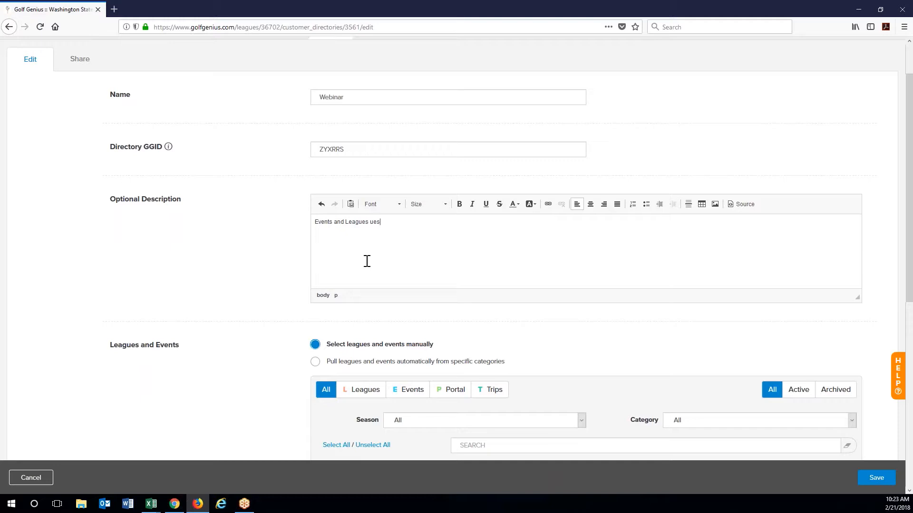
type("e")
key("BackSpace")
key("BackSpace")
key("BackSpace")
type("sed for WEbina")
key("BackSpace")
key("BackSpace")
key("BackSpace")
key("BackSpace")
key("BackSpace")
Have the directory pull leagues and events automatically from the Webinar category, and save it.
scroll(263, 290, "down", 2)
scroll(263, 290, "down", 4)
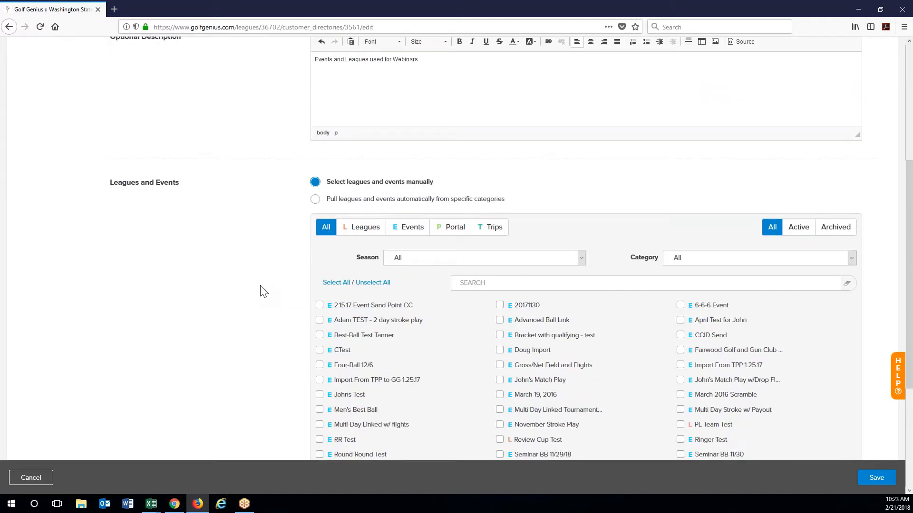
scroll(262, 291, "down", 2)
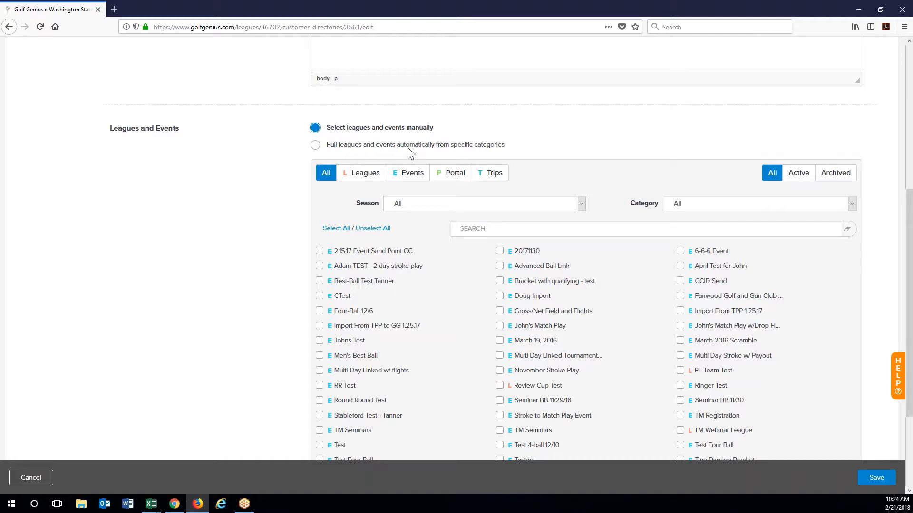
left_click(316, 146)
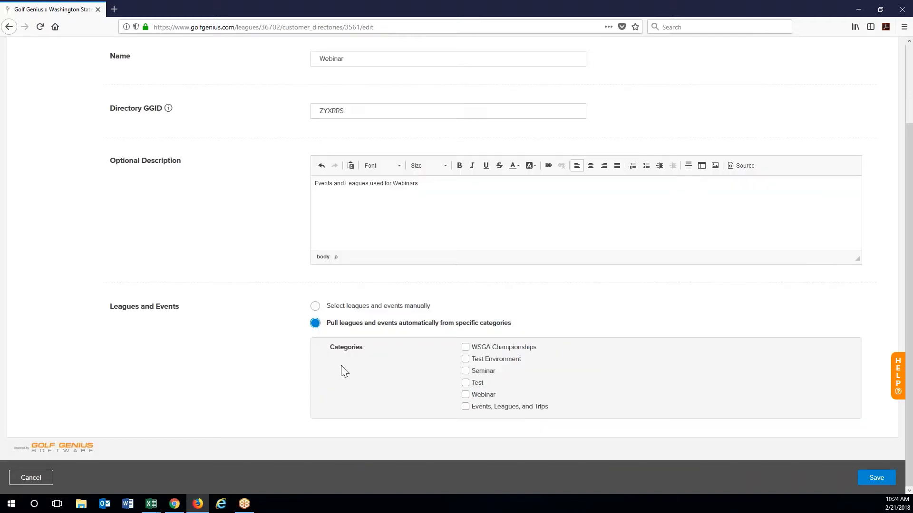
left_click(466, 400)
left_click(872, 481)
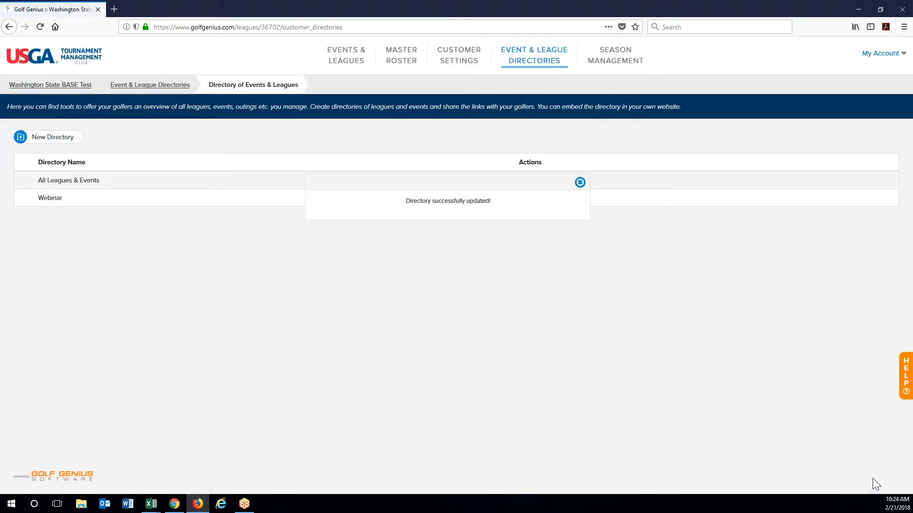
left_click(580, 183)
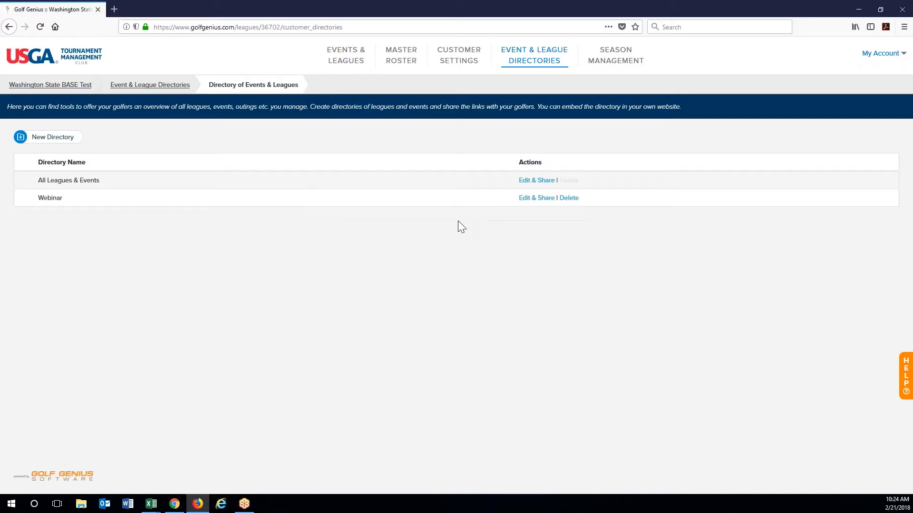
Copy the Webinar directory's share link for all seasons and open it in a new browser tab.
left_click(527, 199)
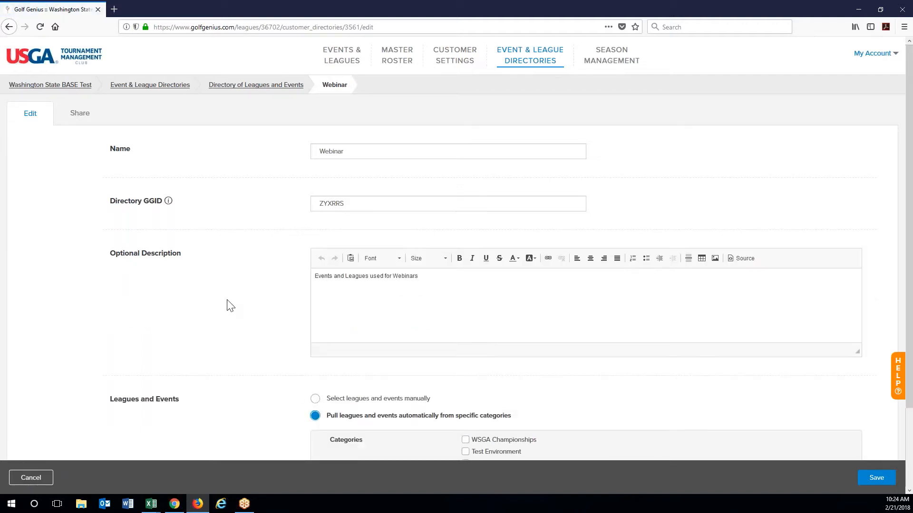
left_click(80, 116)
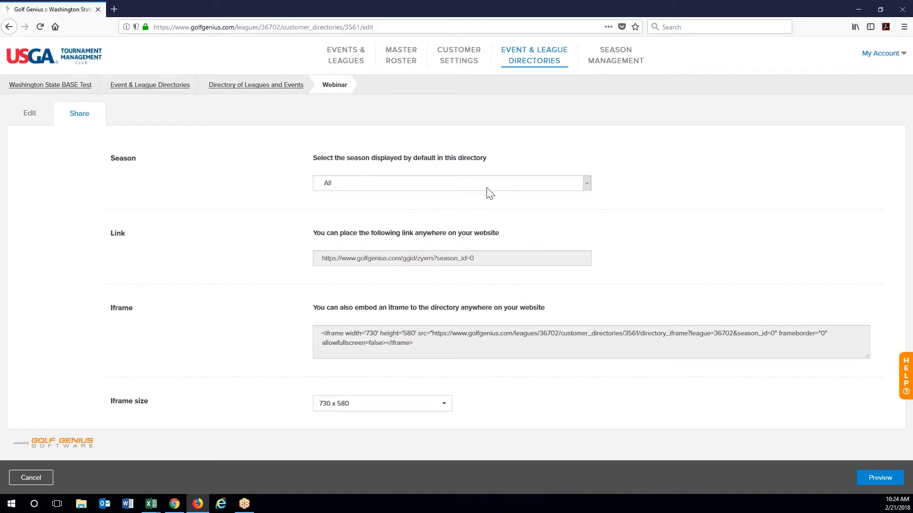
left_click(461, 259)
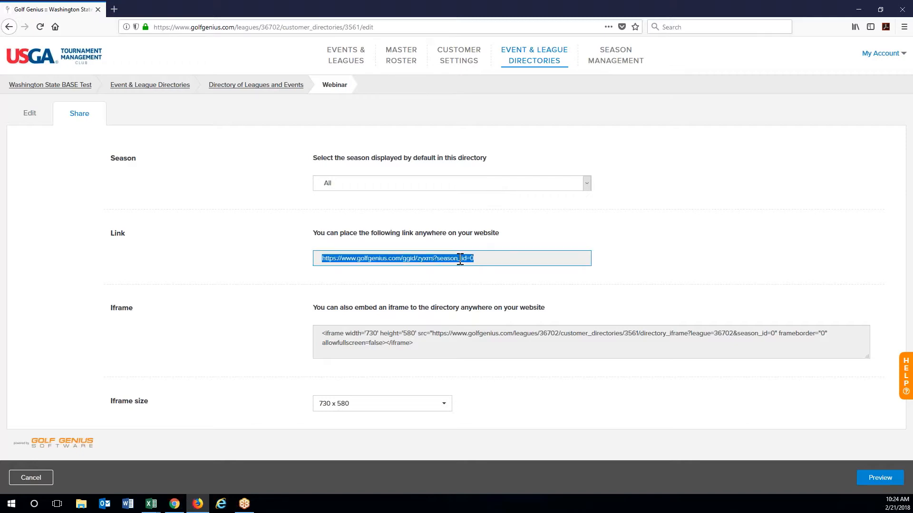
key("ctrl+c")
left_click(114, 9)
key("ctrl+v")
key("Return")
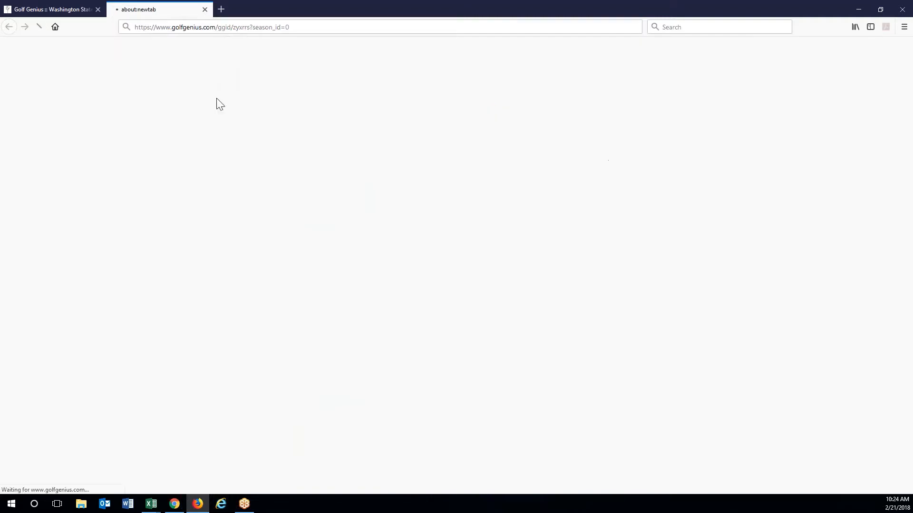
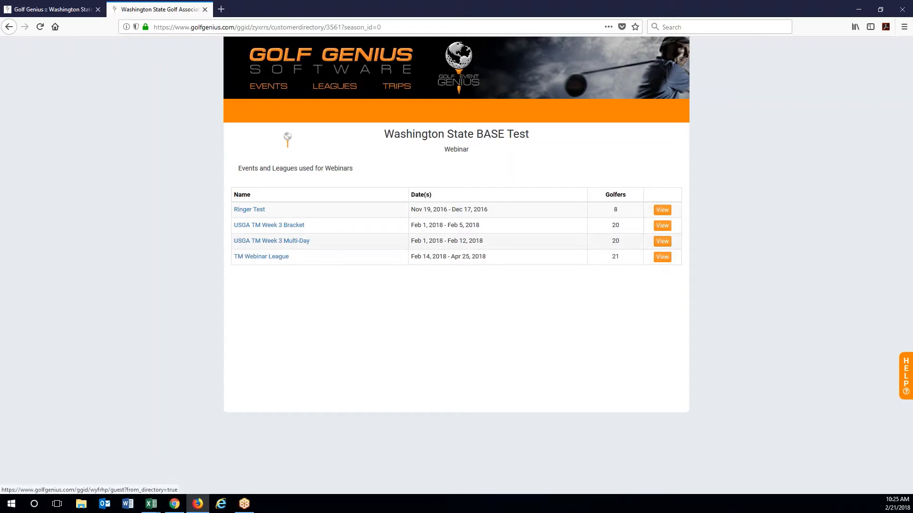
View the USGA TM Week 3 Multi-Day event portal from the shared directory page, and close that browser tab.
left_click(663, 241)
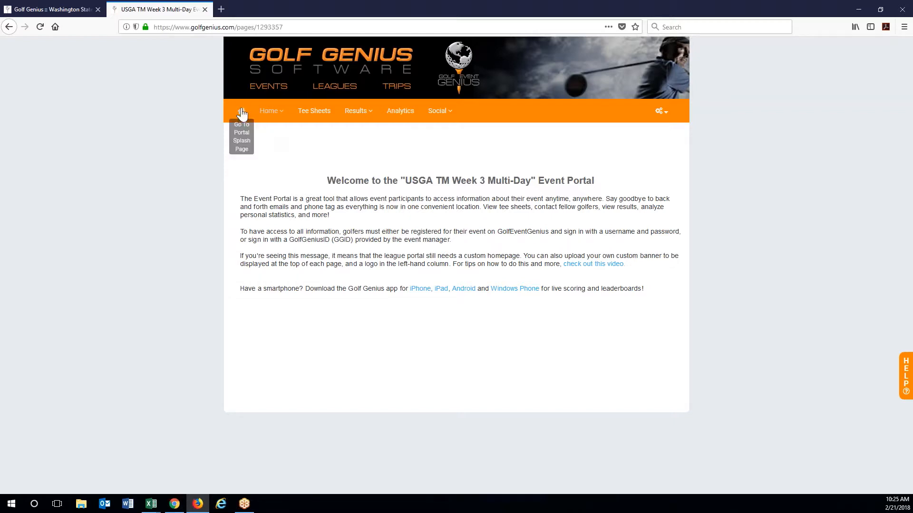
mouse_move(310, 115)
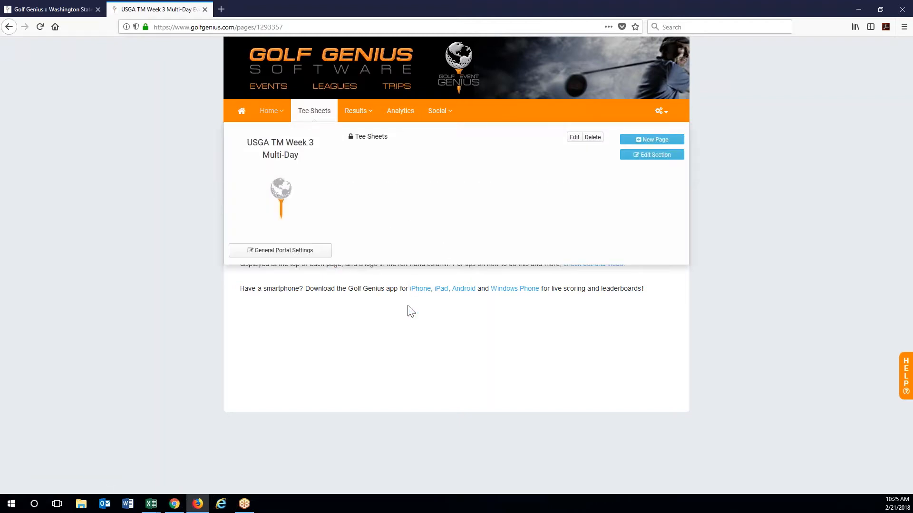
left_click(205, 10)
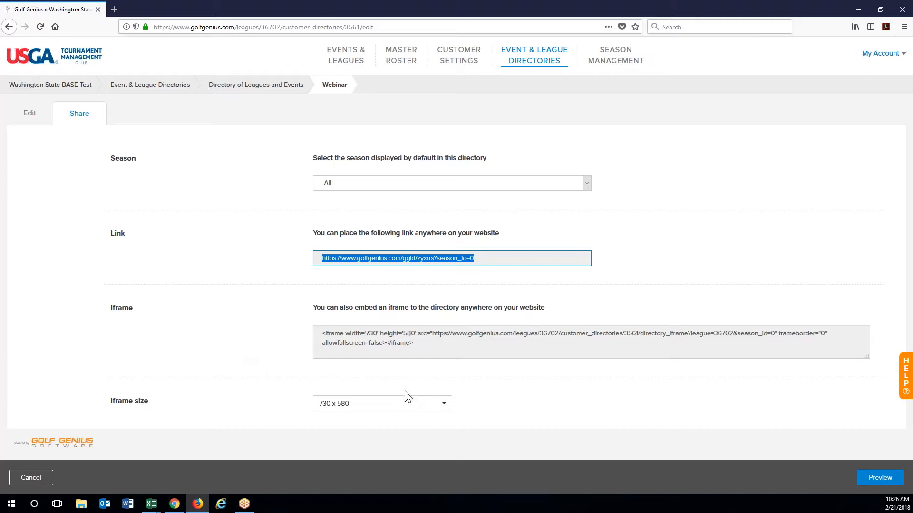
Preview the Webinar directory's embedded iframe at 730 x 580, and return to the directory list.
left_click(886, 481)
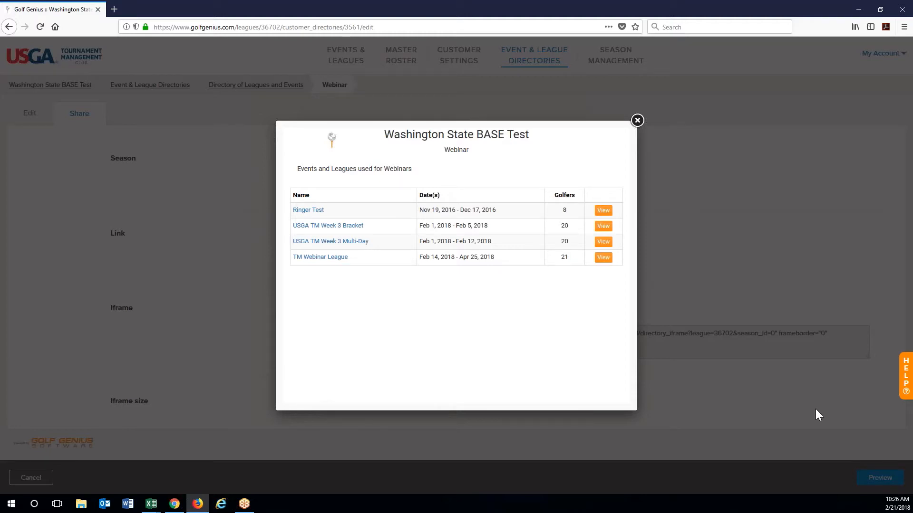
left_click(637, 121)
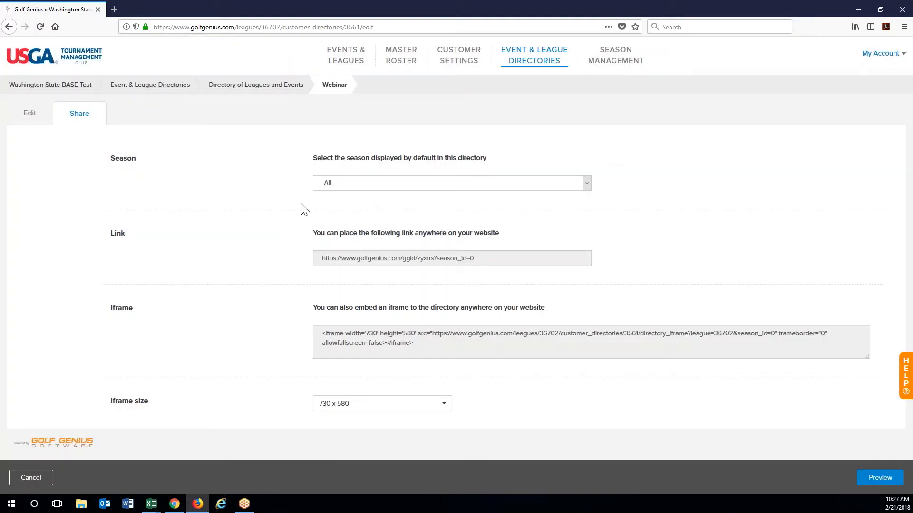
left_click(248, 89)
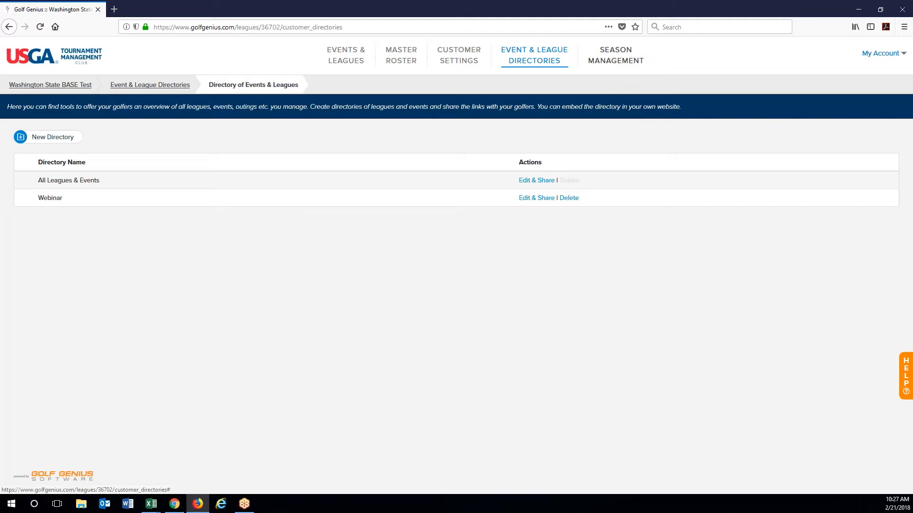
Create a new season named 2018 in season management and set it as the current season.
left_click(616, 67)
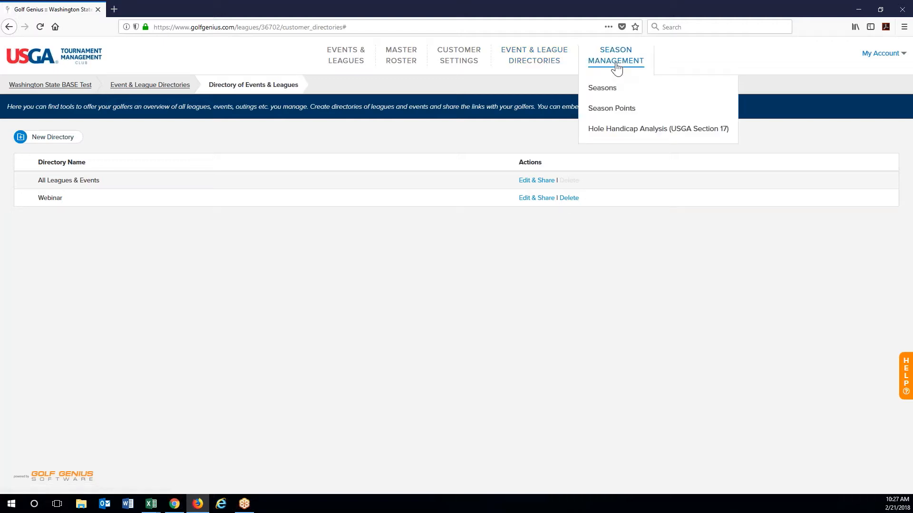
left_click(603, 90)
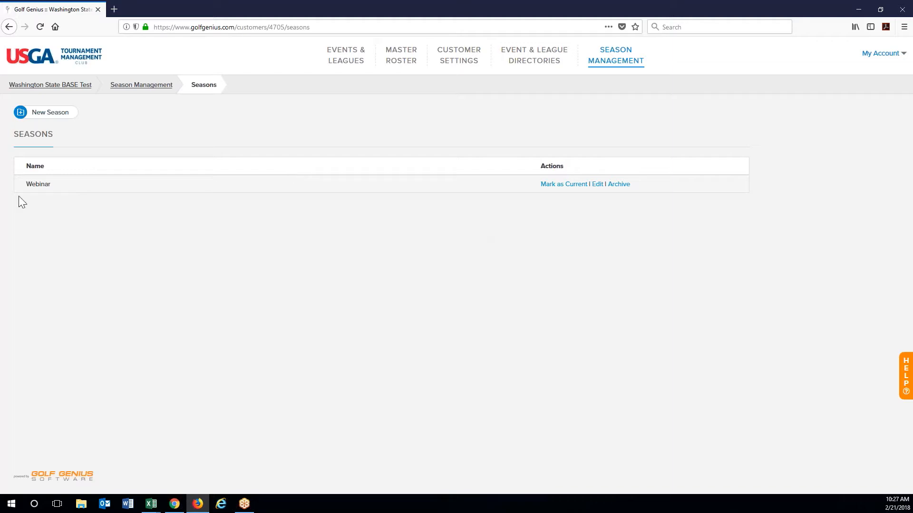
left_click(57, 123)
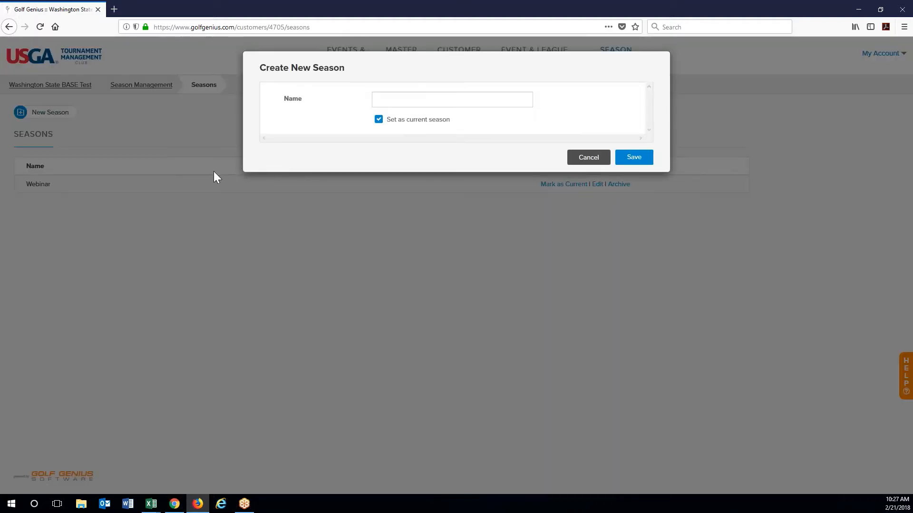
left_click(418, 101)
type("2018")
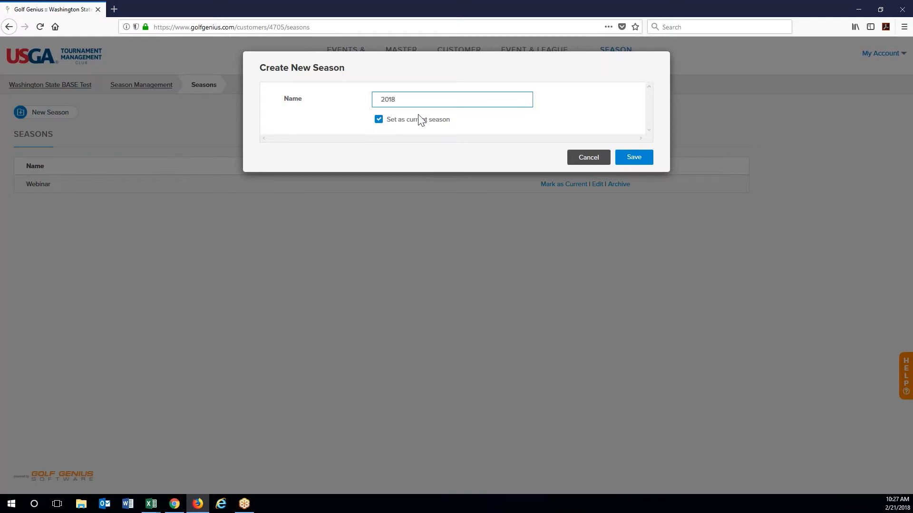
left_click(639, 159)
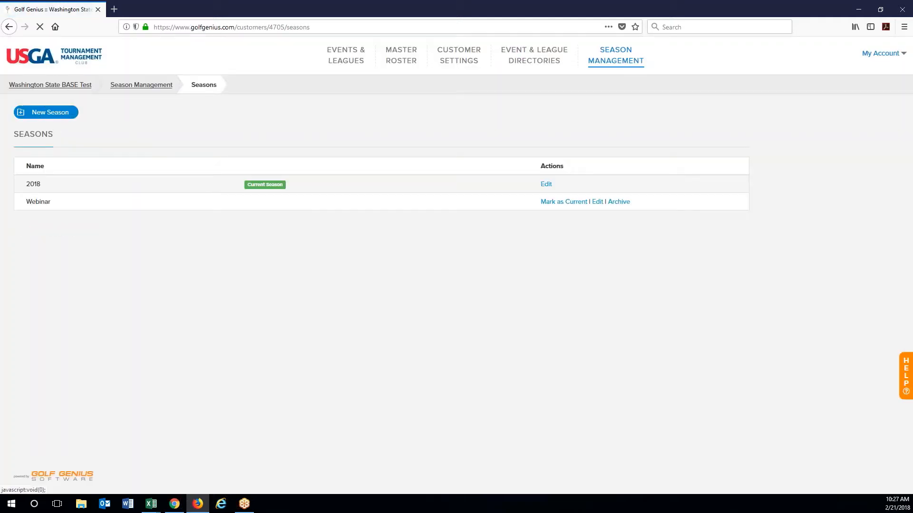
Create a 2017 season without setting it as current, and check its edit options without changing them.
left_click(50, 113)
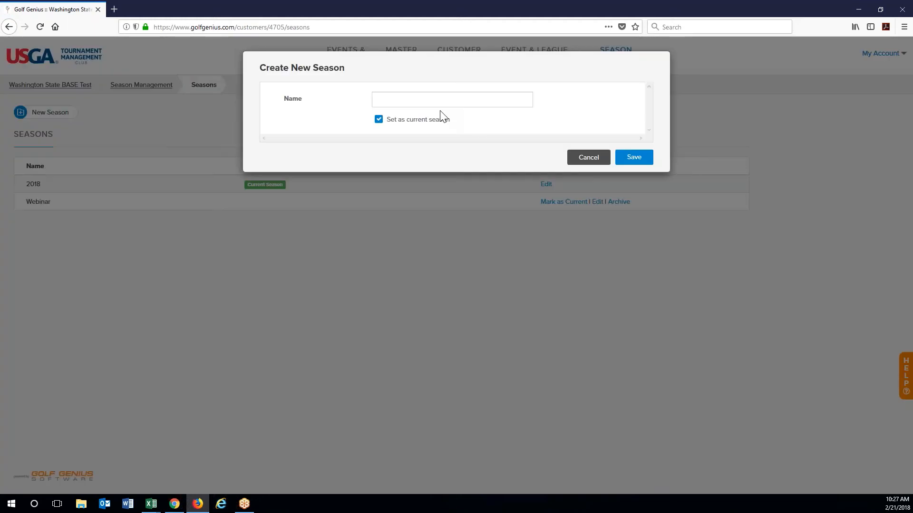
left_click(442, 100)
type("2017")
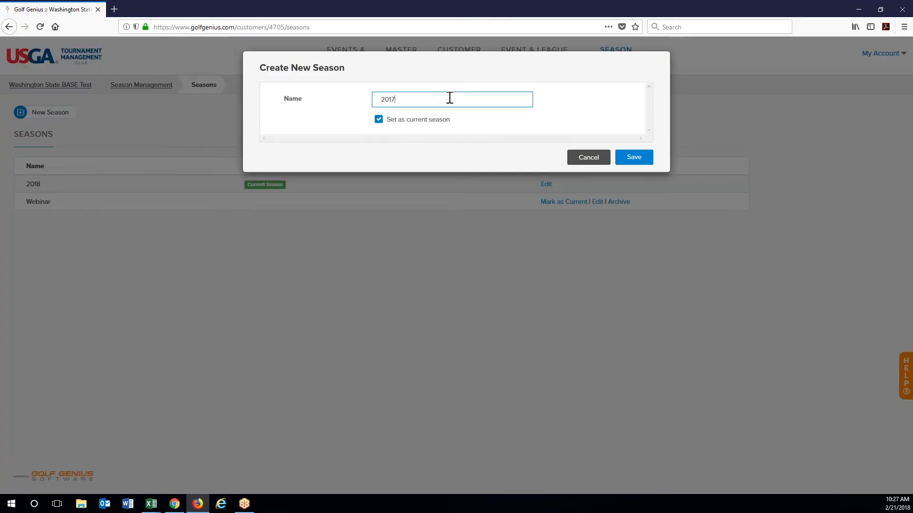
left_click(410, 124)
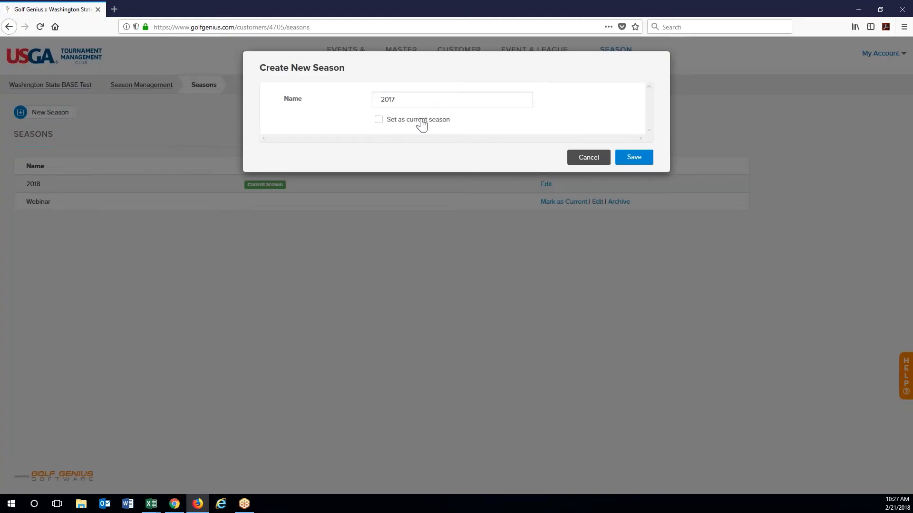
left_click(631, 158)
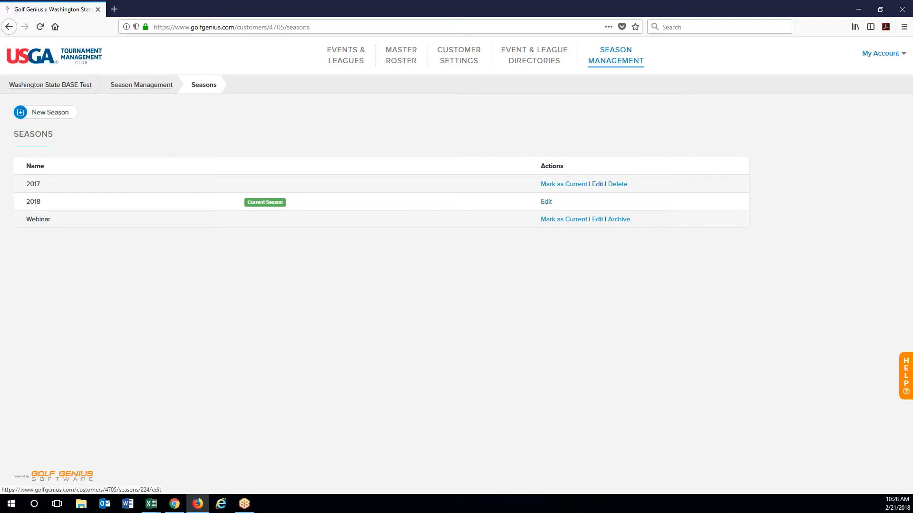
left_click(597, 184)
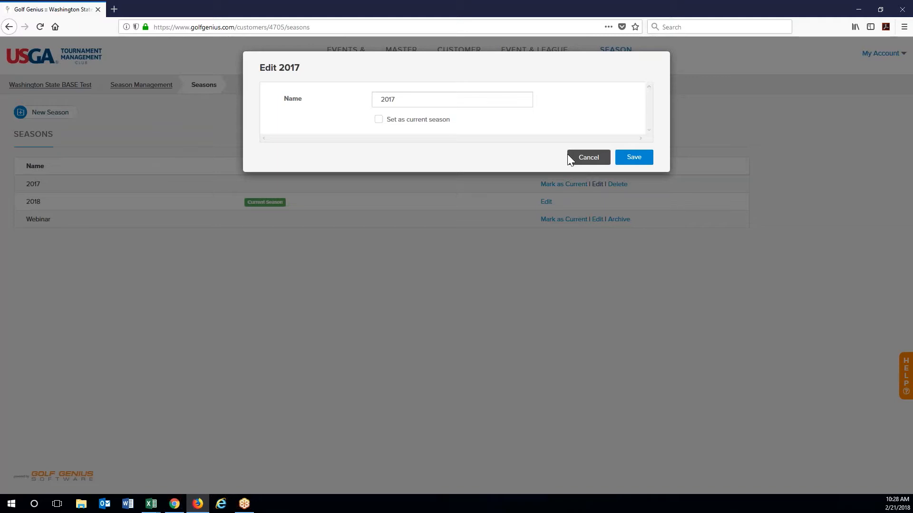
left_click(584, 160)
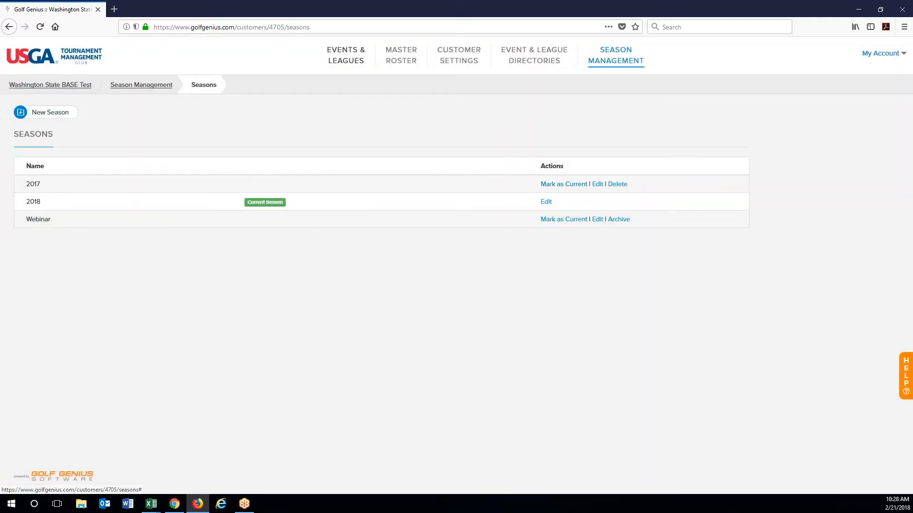
Filter the events and leagues list by the 2017 season and by the Webinar season, and expand the Test category.
left_click(345, 54)
left_click(349, 87)
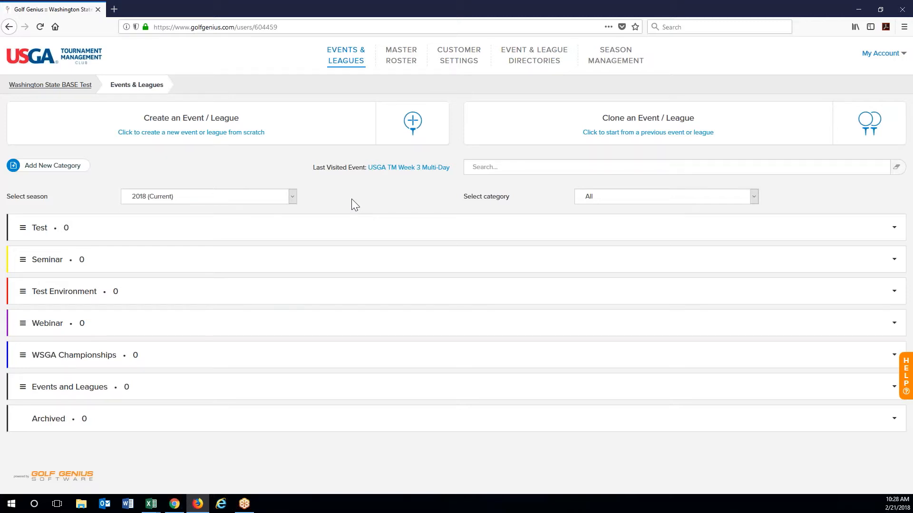
left_click(263, 198)
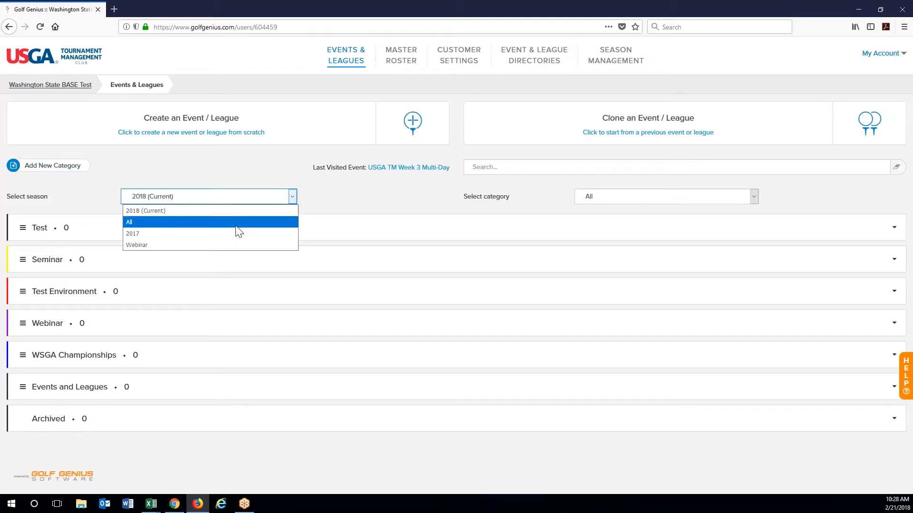
left_click(232, 234)
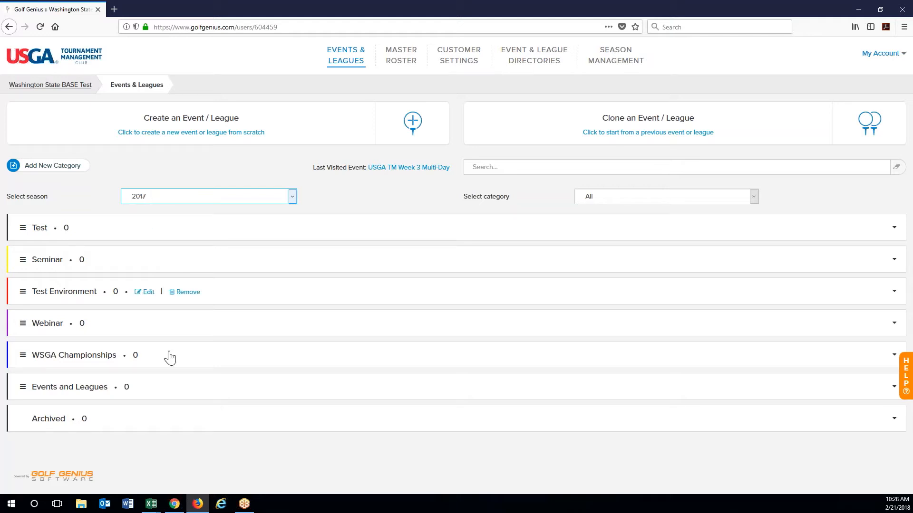
left_click(198, 199)
left_click(168, 253)
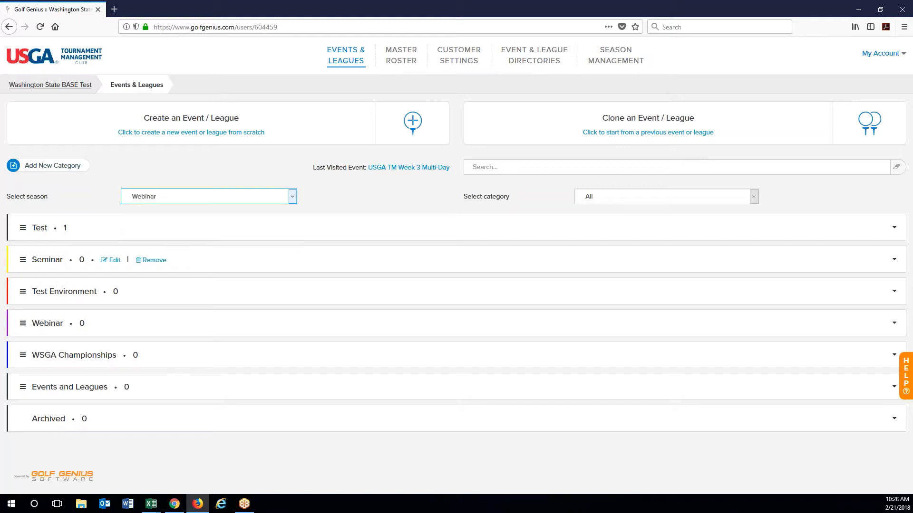
left_click(79, 234)
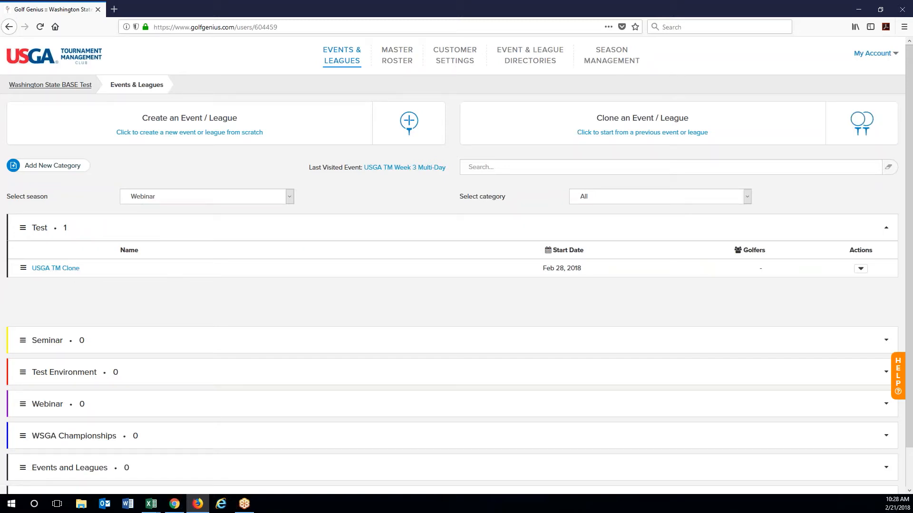
Show the events and leagues of all seasons, and collapse the Test category after checking its events.
left_click(226, 198)
left_click(188, 221)
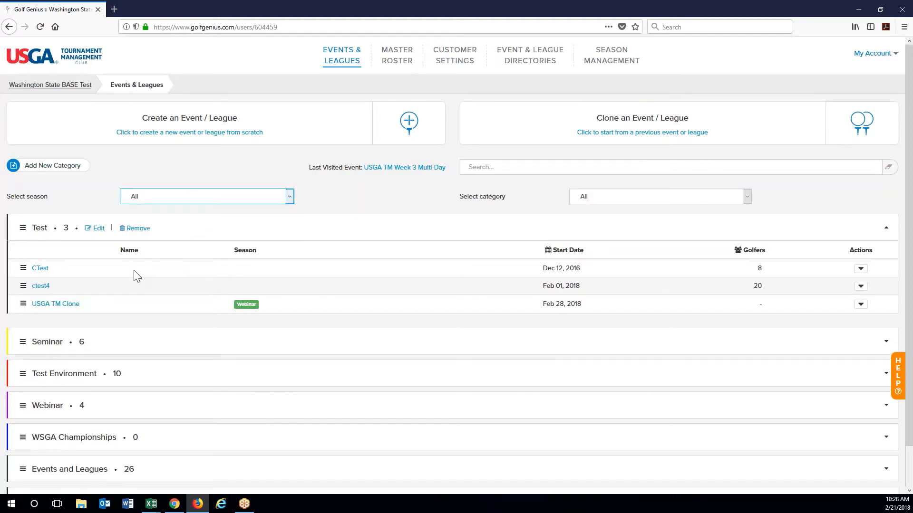
left_click(36, 228)
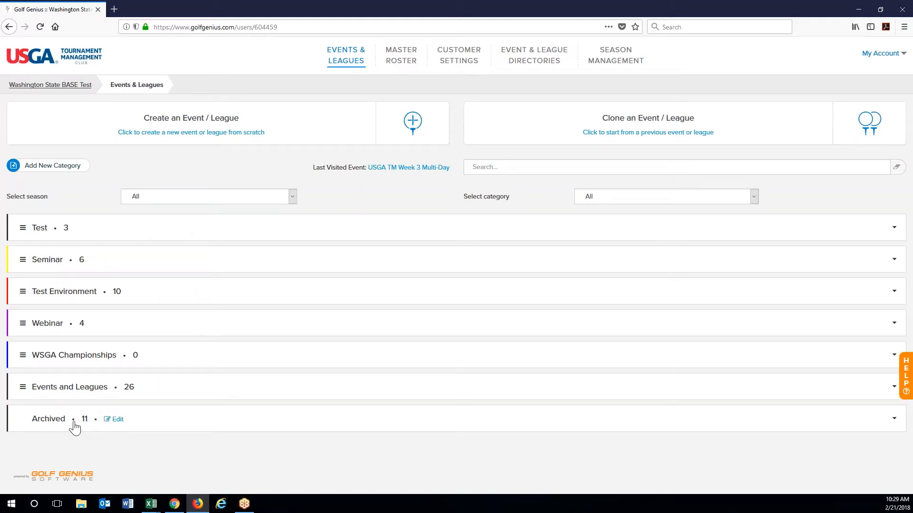
Filter the events and leagues list by the 2017 season again, and return it to the current 2018 season.
left_click(204, 195)
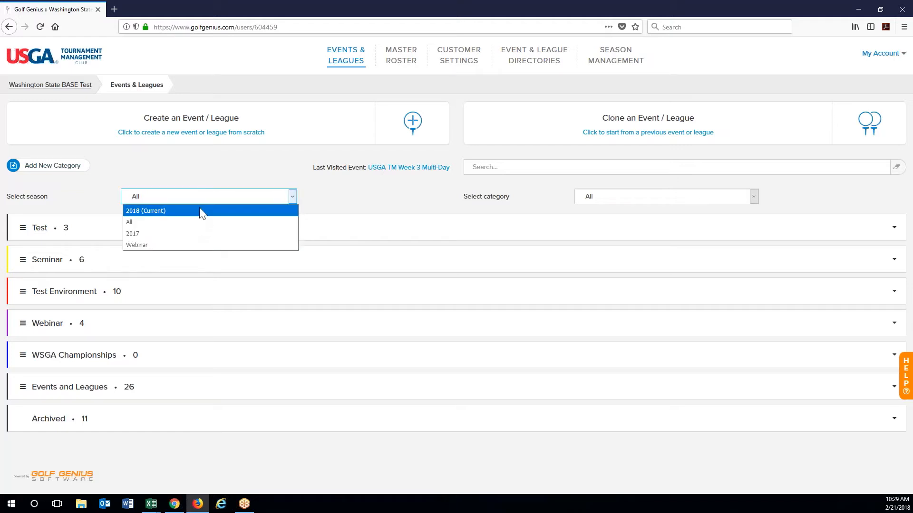
left_click(187, 237)
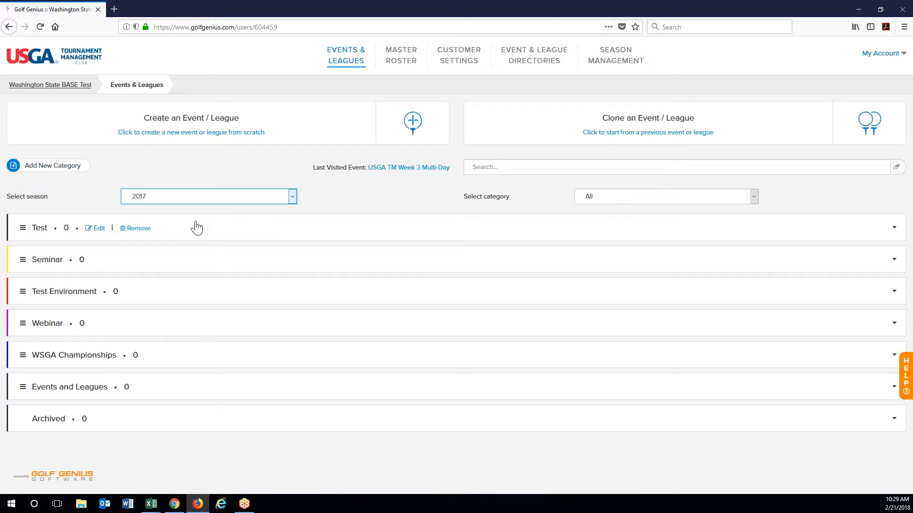
left_click(195, 197)
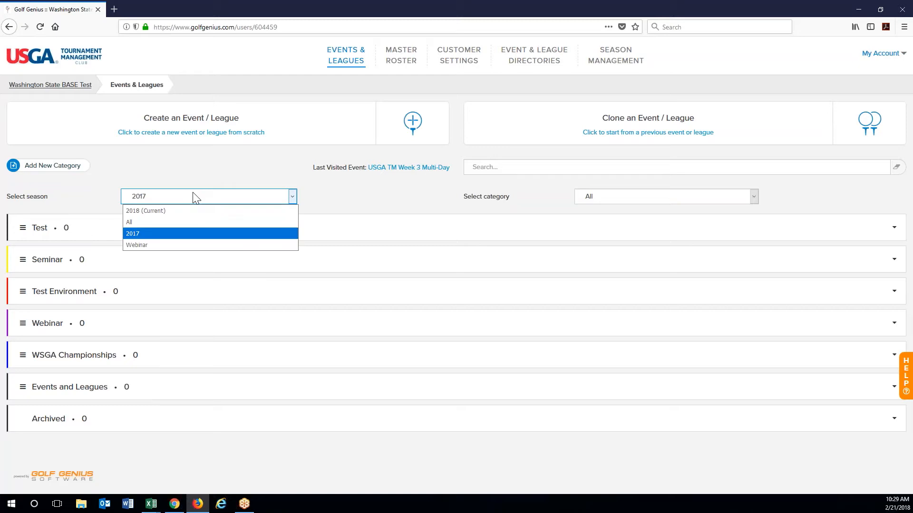
left_click(195, 211)
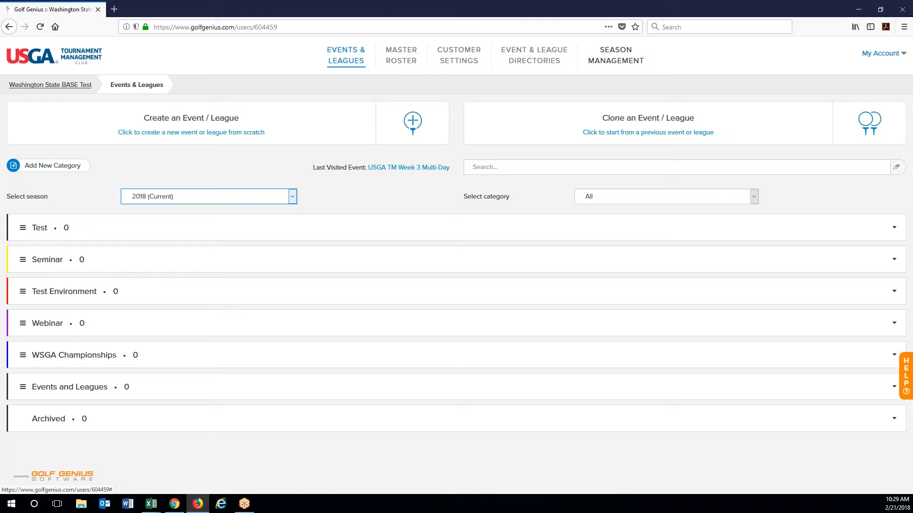
Open the season points area of season management at its point categories.
left_click(615, 55)
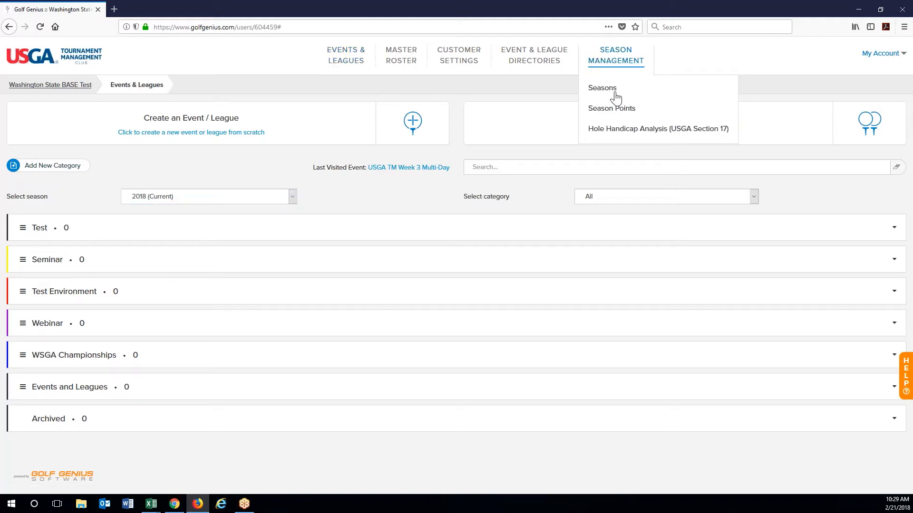
left_click(615, 115)
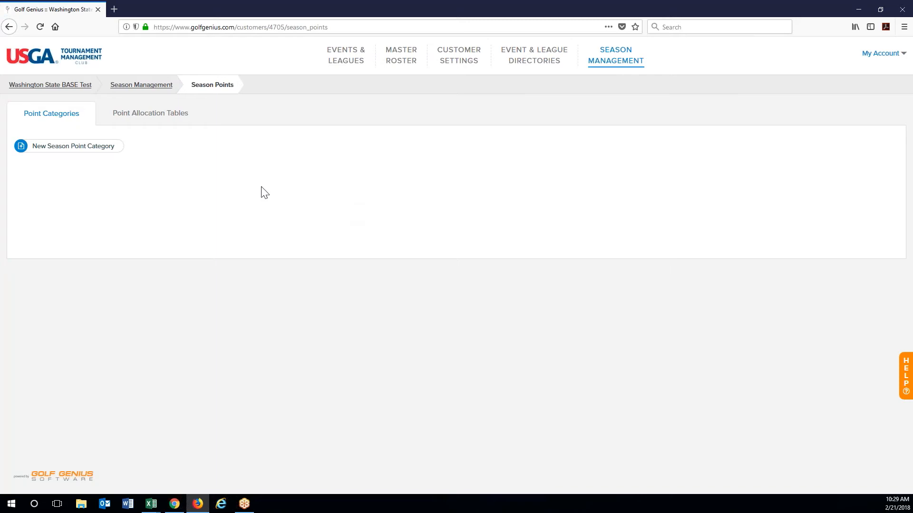
Start a new season point category and review its options for date range, number of points, player eligibility and standings fields.
left_click(70, 155)
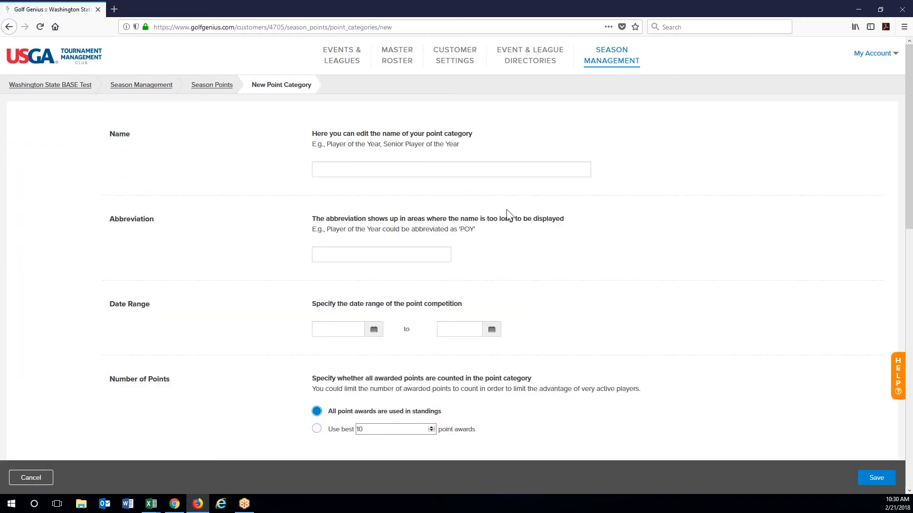
left_click(415, 168)
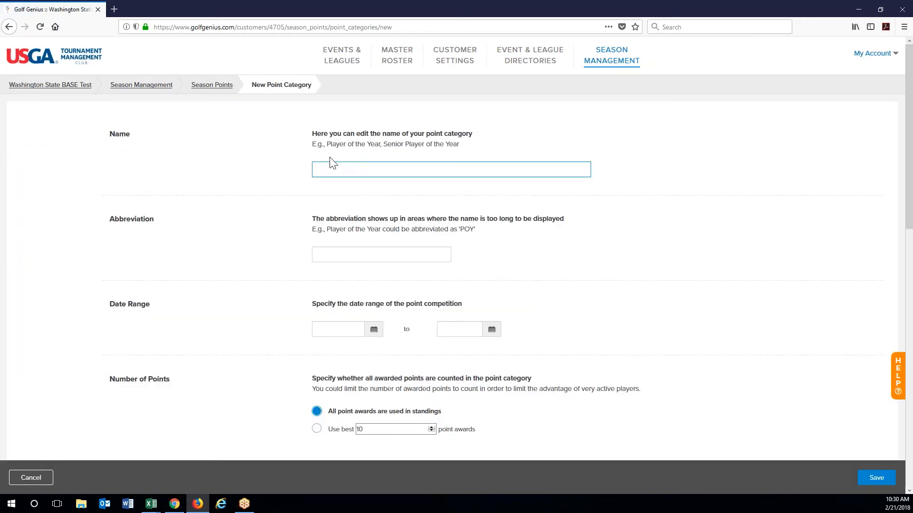
scroll(273, 230, "down", 1)
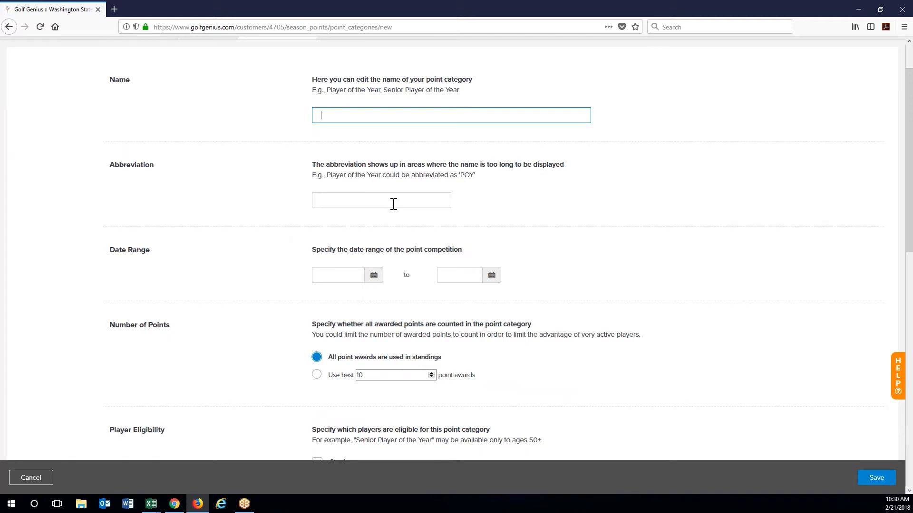
scroll(393, 203, "down", 1)
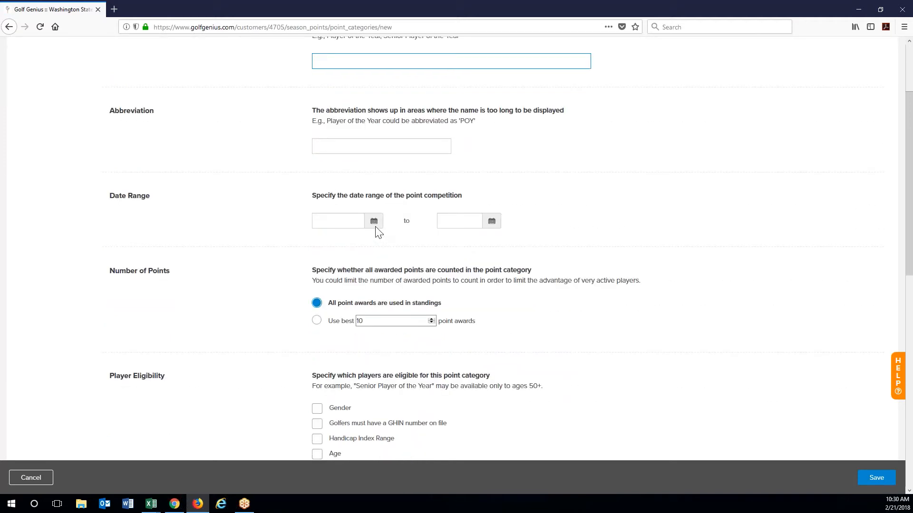
left_click(362, 225)
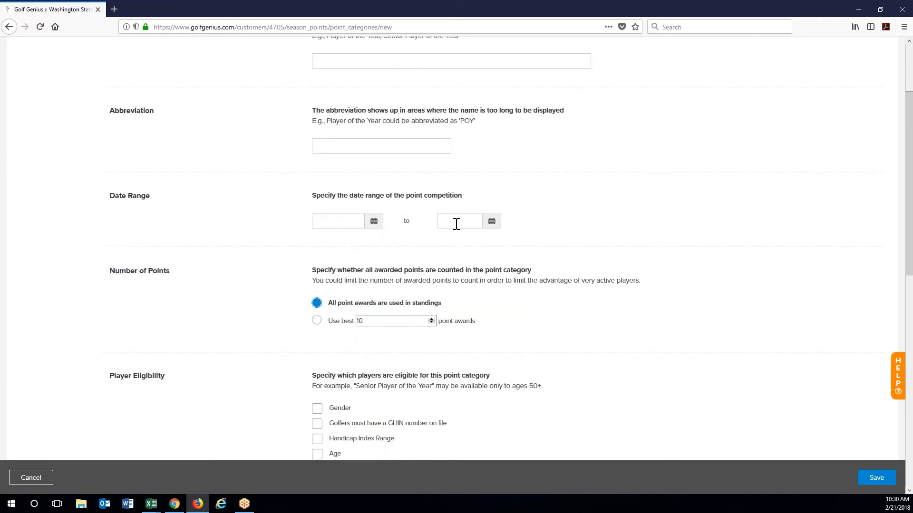
scroll(457, 223, "down", 2)
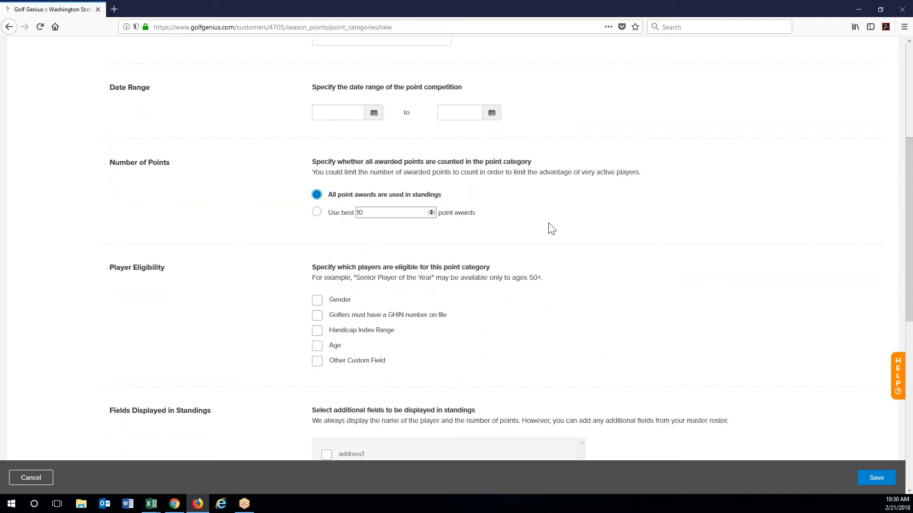
scroll(547, 223, "down", 1)
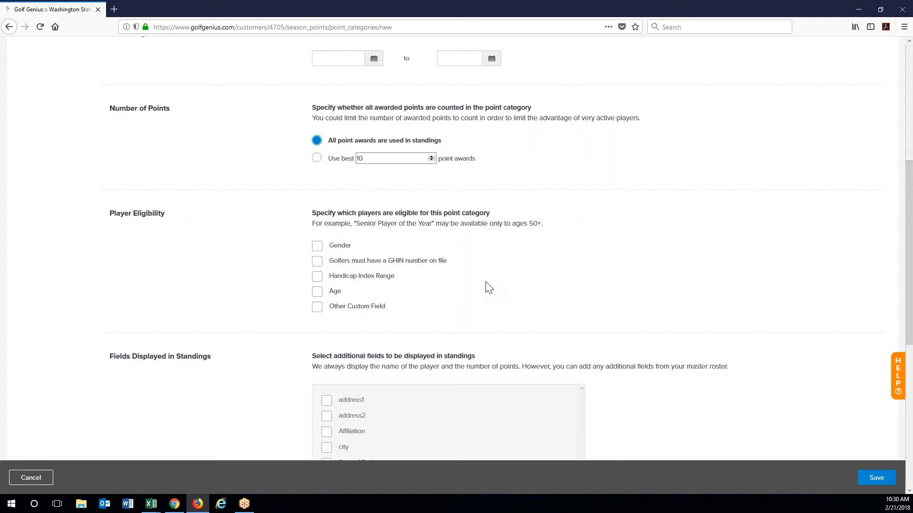
scroll(488, 287, "down", 3)
scroll(280, 311, "down", 3)
scroll(280, 309, "up", 9)
scroll(344, 173, "up", 3)
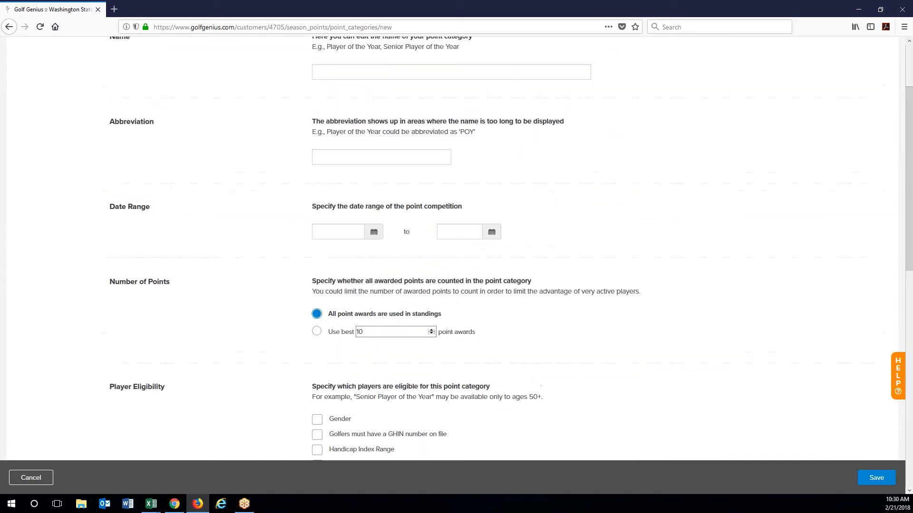
Name the point category Test and set its date range from 2018/02/23 to 2018/03/09.
left_click(344, 172)
type("Test")
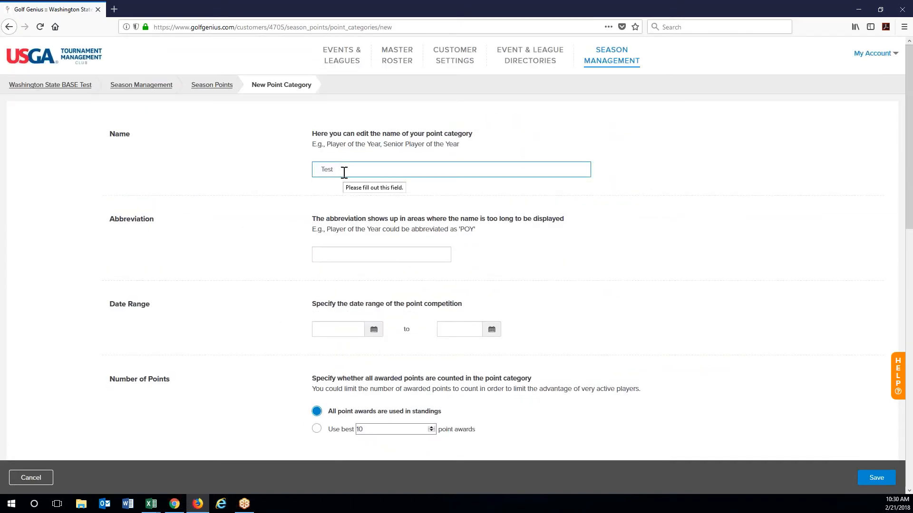
left_click(234, 310)
left_click(333, 330)
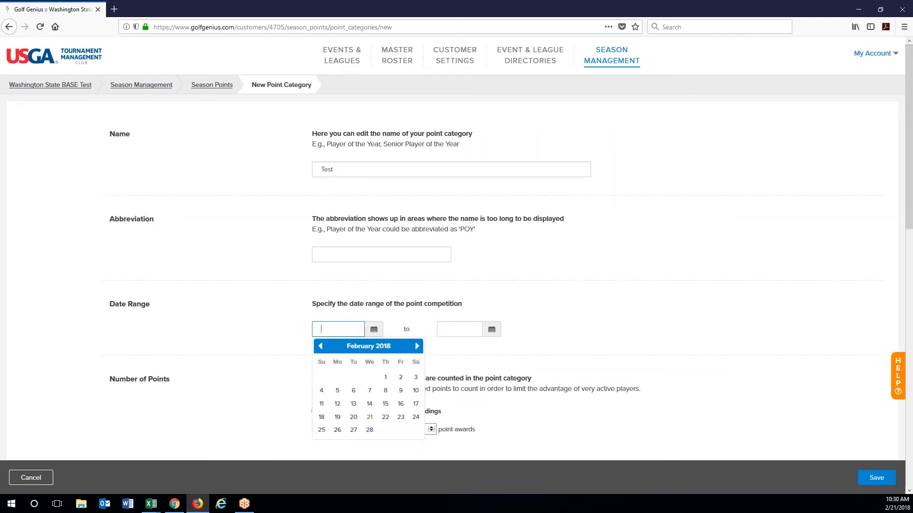
left_click(398, 418)
left_click(464, 327)
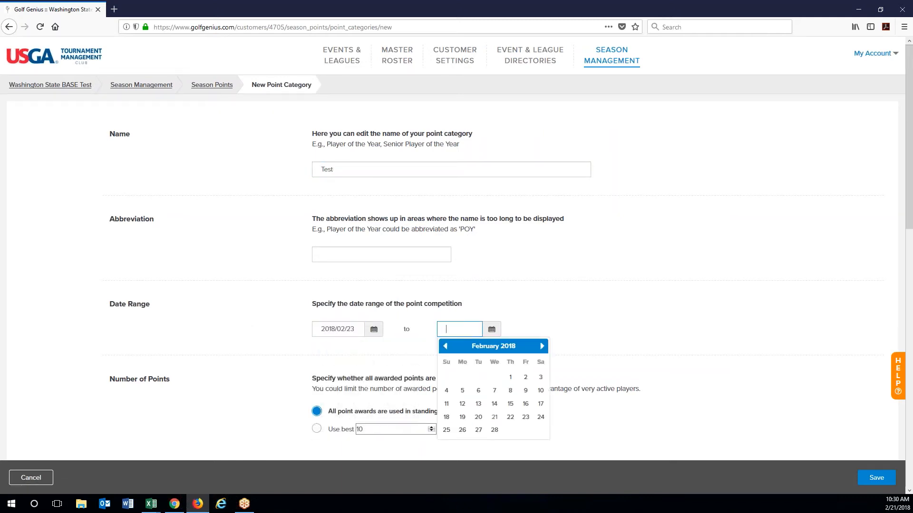
left_click(542, 346)
left_click(525, 391)
Restrict the point category's player eligibility by gender to M.
scroll(418, 391, "down", 3)
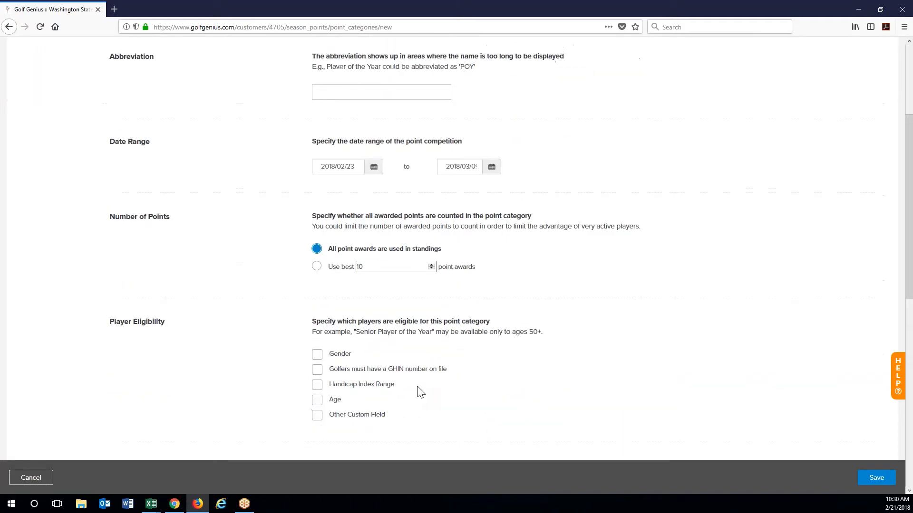
left_click(317, 354)
left_click(377, 372)
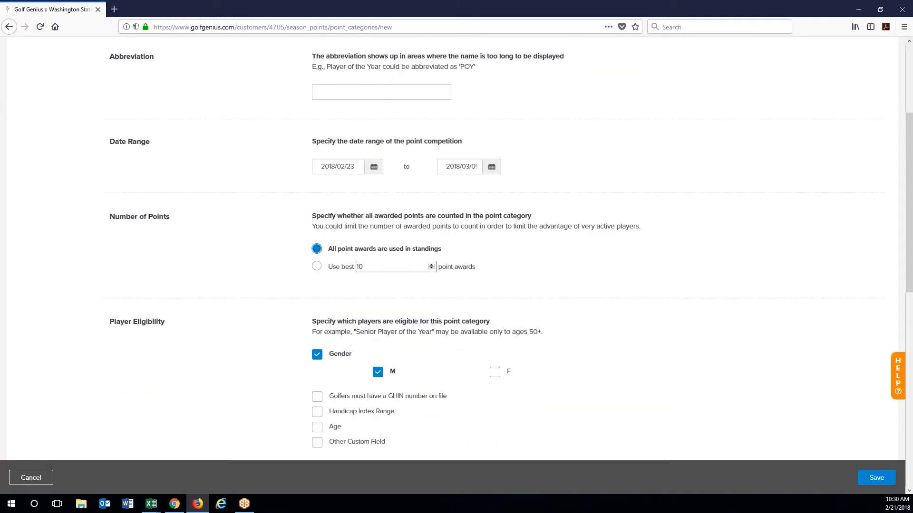
Fill in the required abbreviation as test and save the point category.
scroll(640, 423, "down", 8)
left_click(876, 478)
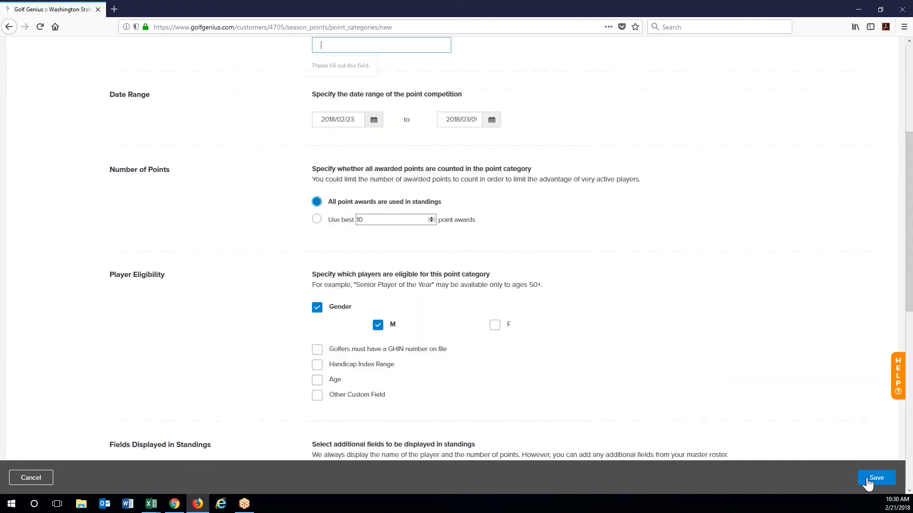
scroll(375, 145, "up", 2)
type("test")
left_click(877, 477)
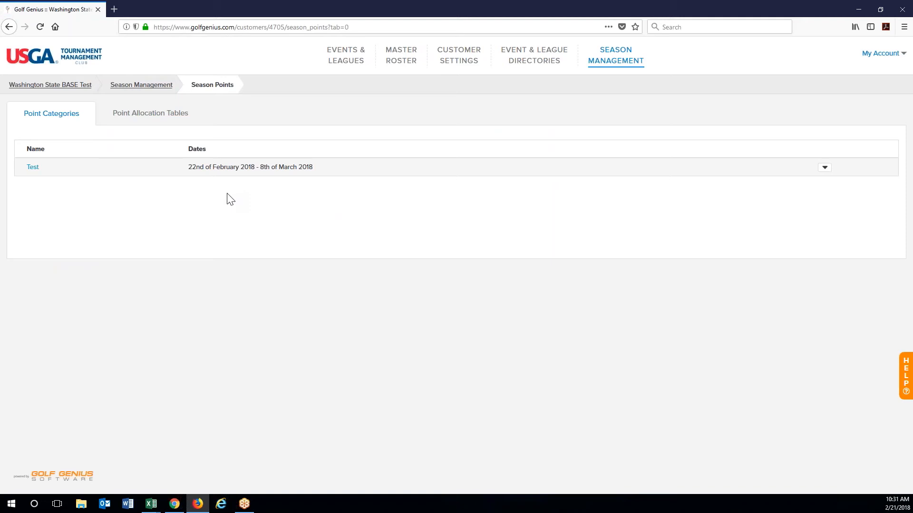
Start a new point allocation table and name it Test.
left_click(163, 123)
left_click(75, 151)
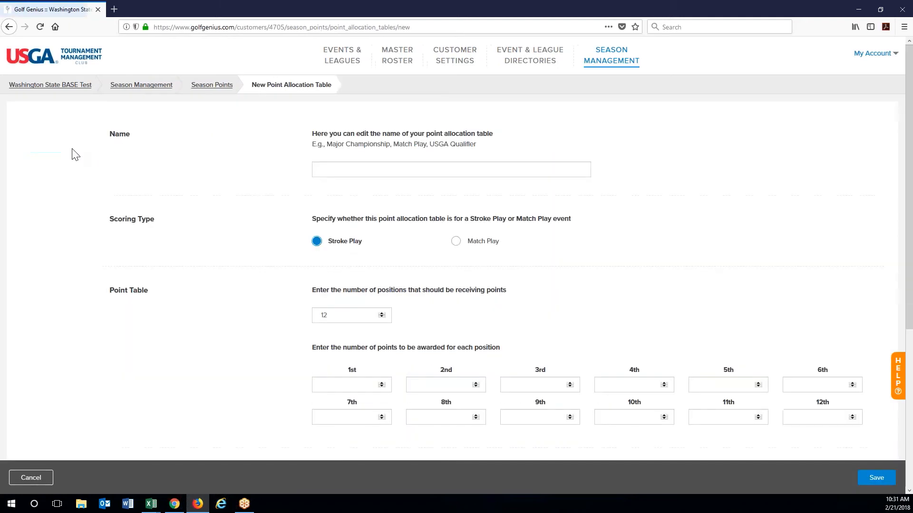
left_click(401, 176)
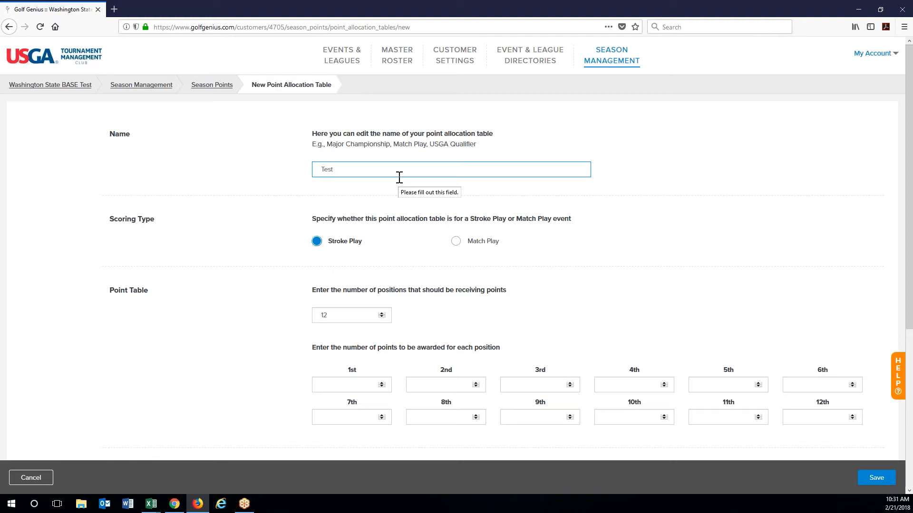
scroll(349, 158, "down", 1)
left_click(264, 165)
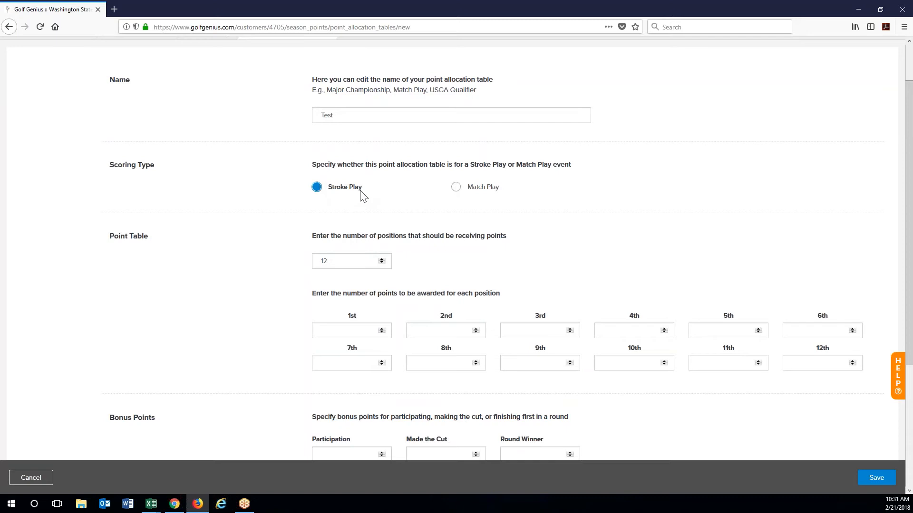
Set the number of positions receiving points in the allocation table to 3.
scroll(394, 252, "down", 1)
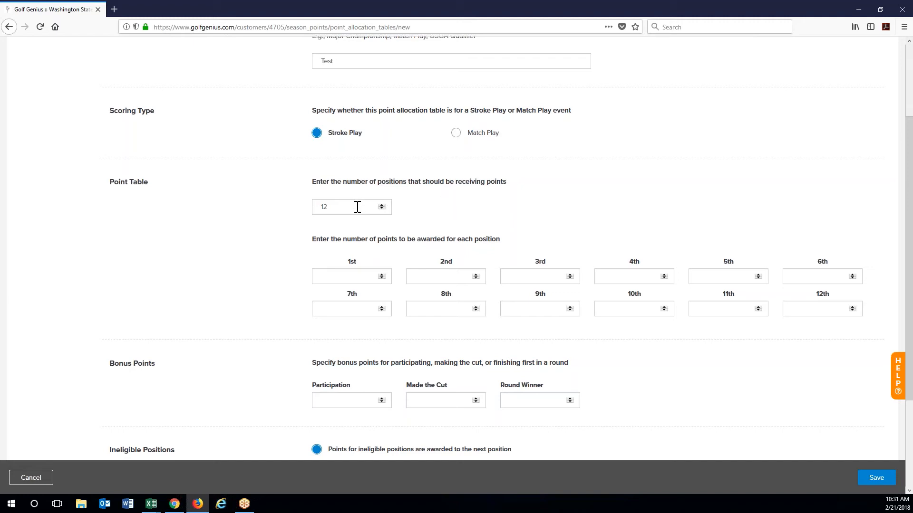
left_click_drag(325, 210, 284, 210)
type("3")
left_click(277, 231)
Award 1000 points for 1st, 500 for 2nd and 250 for 3rd position in the point table.
left_click(338, 279)
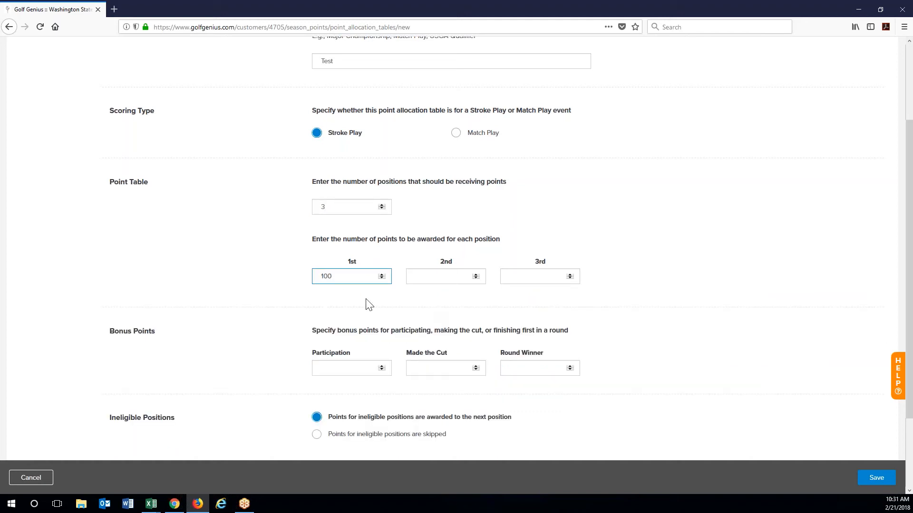
left_click_drag(342, 276, 259, 271)
left_click(441, 280)
left_click_drag(366, 278, 248, 274)
type("1000")
left_click(433, 280)
type("500")
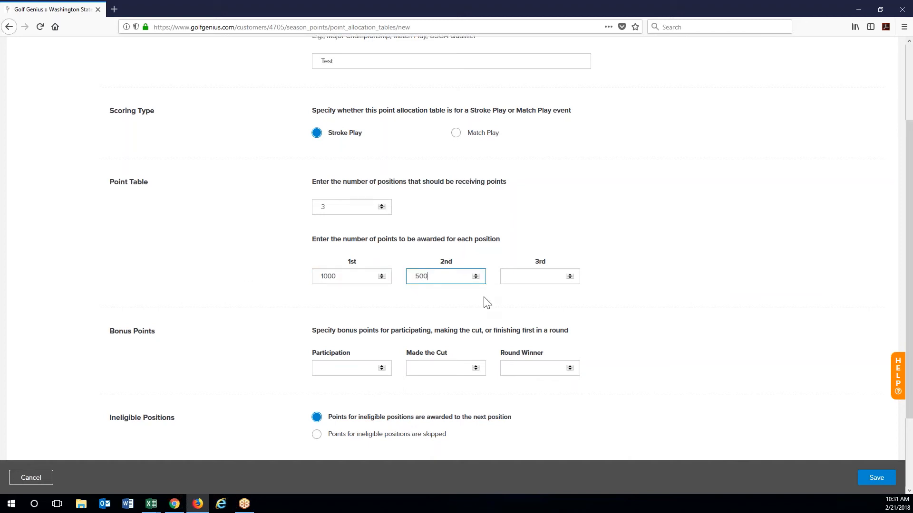
left_click(548, 279)
type("250")
left_click(643, 310)
Set the participation bonus to 100 points and save the point allocation table.
scroll(648, 330, "down", 2)
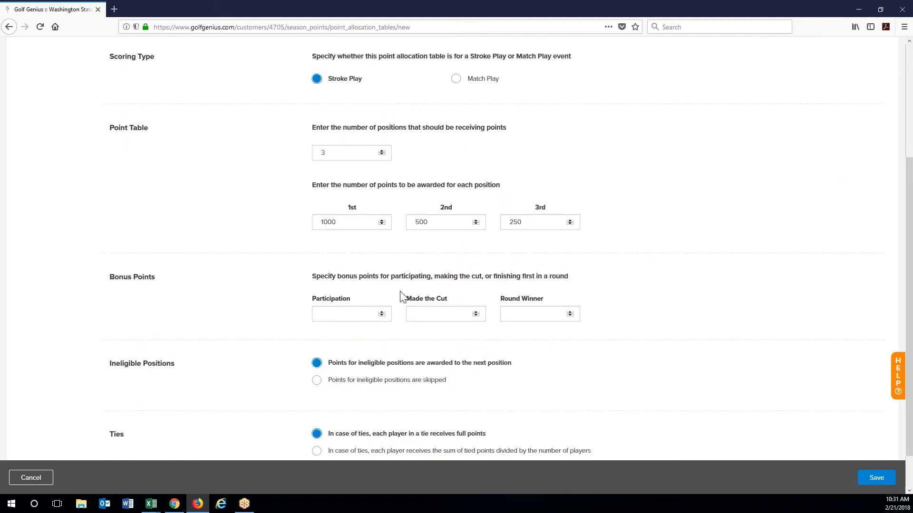
left_click(344, 315)
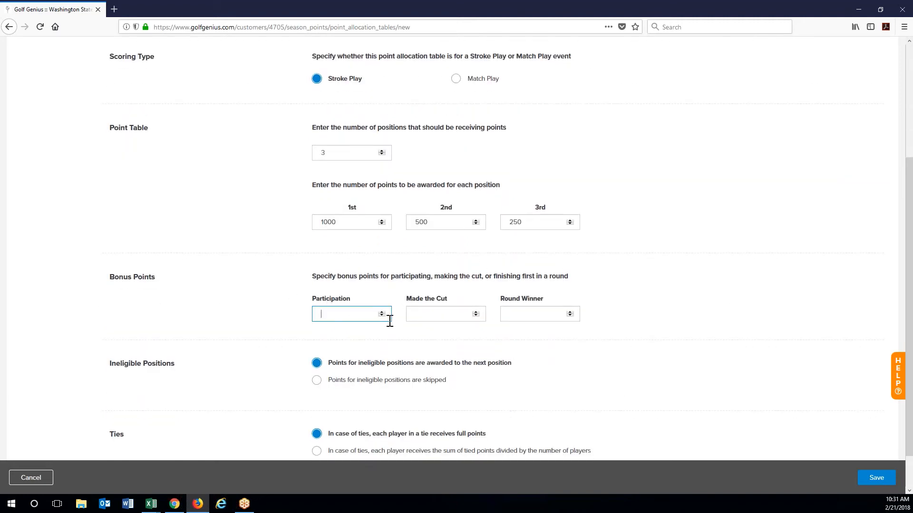
left_click(438, 315)
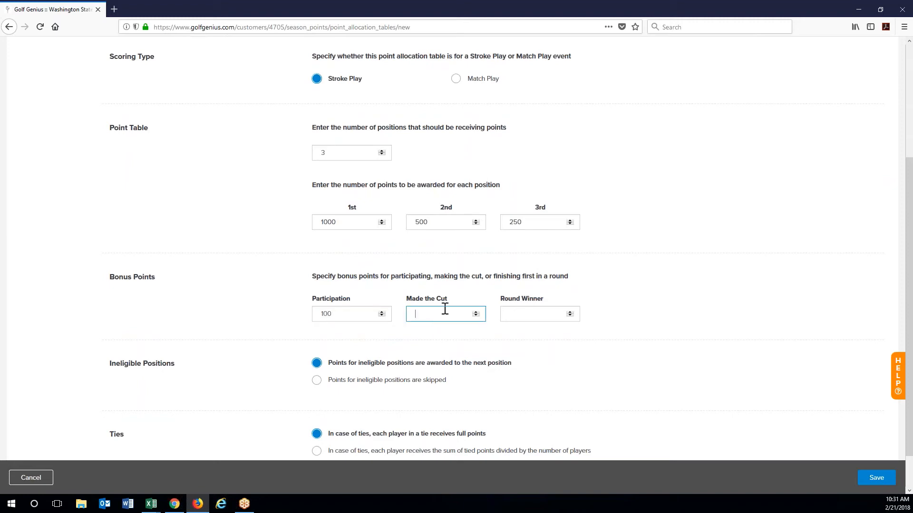
left_click(521, 315)
scroll(646, 372, "down", 1)
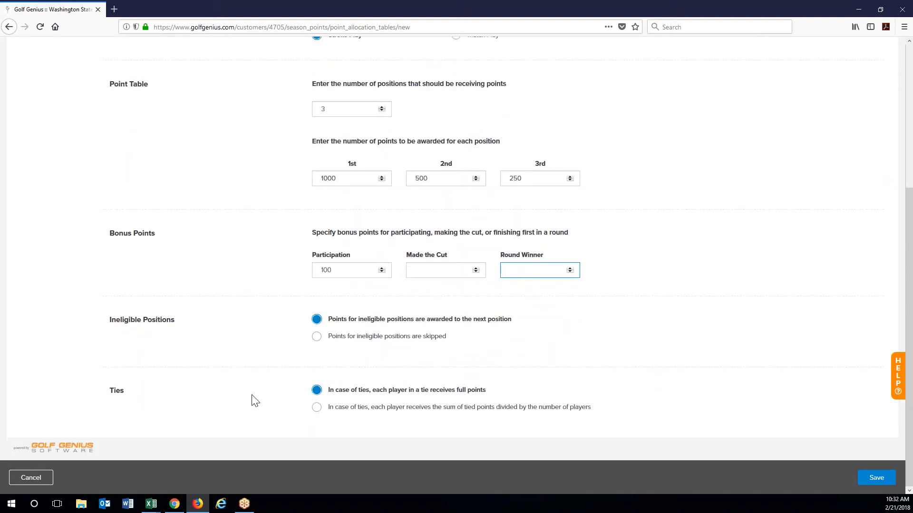
left_click(874, 484)
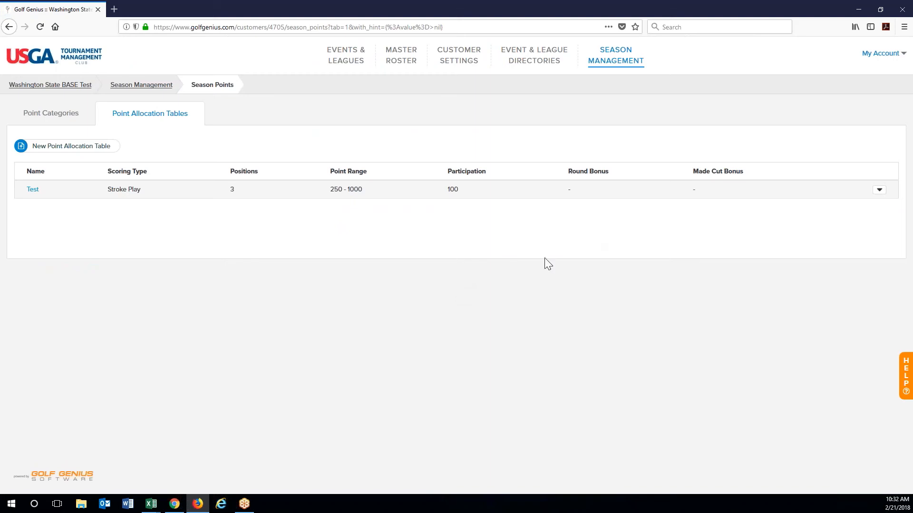
left_click(61, 119)
left_click(126, 120)
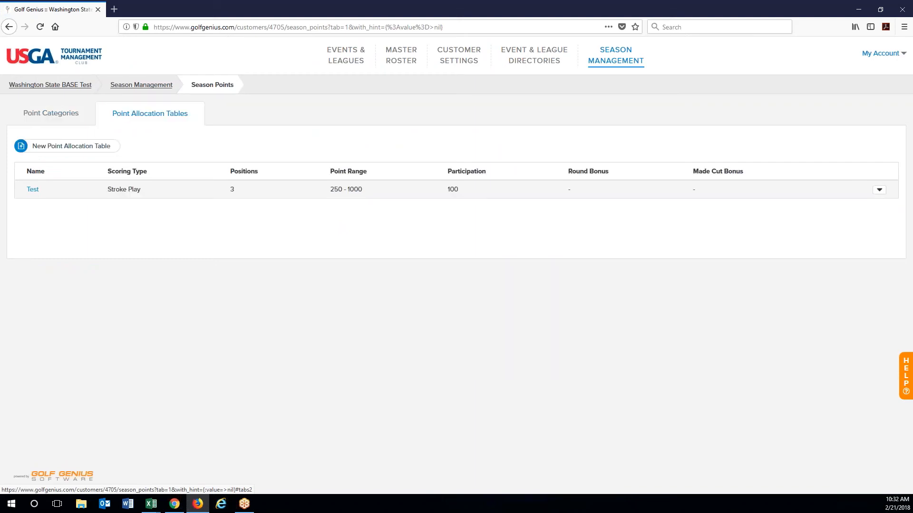
Show the events and leagues of all seasons and open the USGA TM Week 3 Multi-Day event from the Webinar category.
left_click(347, 62)
left_click(356, 84)
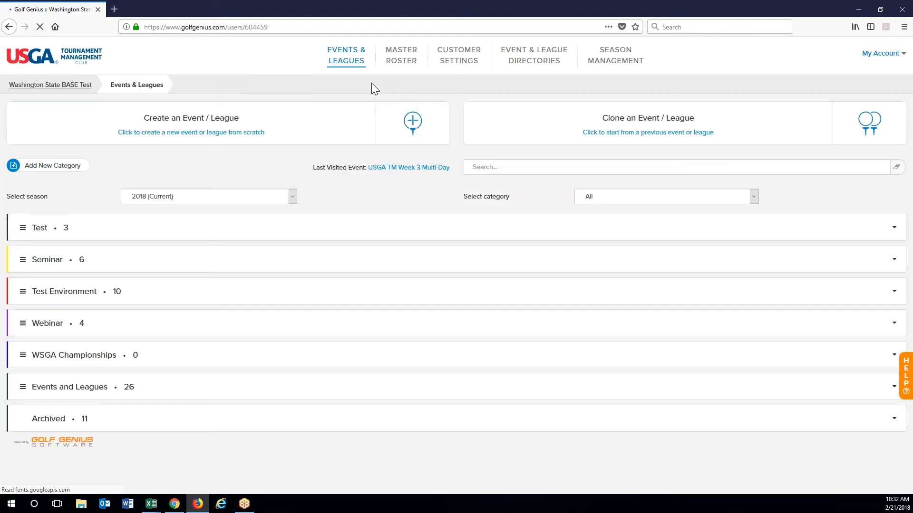
left_click(228, 197)
left_click(215, 232)
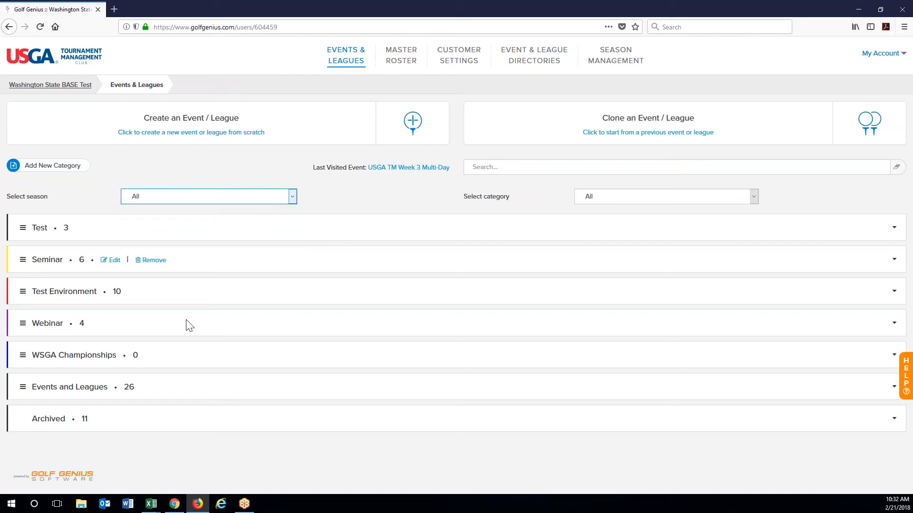
left_click(65, 323)
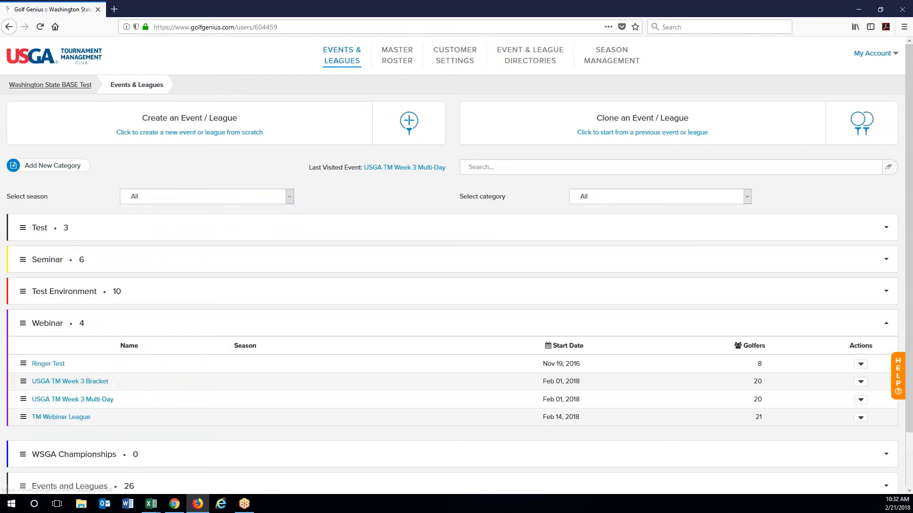
left_click(69, 403)
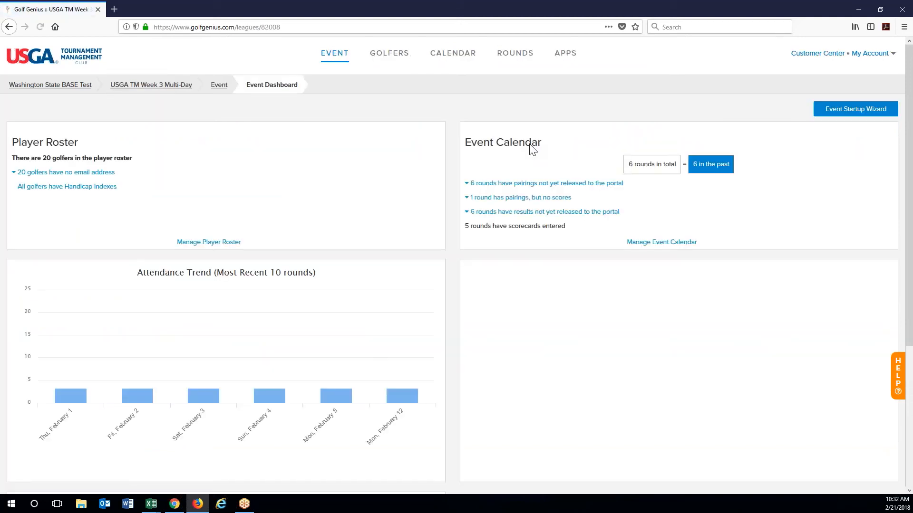
Select Round 1 (Thu, February 1) and open its multi-round tournament Net One Person for editing.
left_click(514, 53)
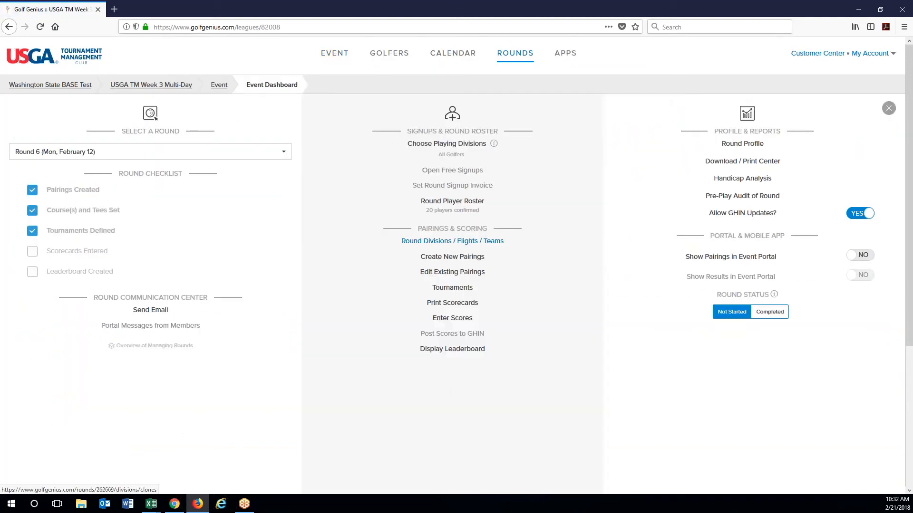
left_click(107, 152)
left_click(75, 189)
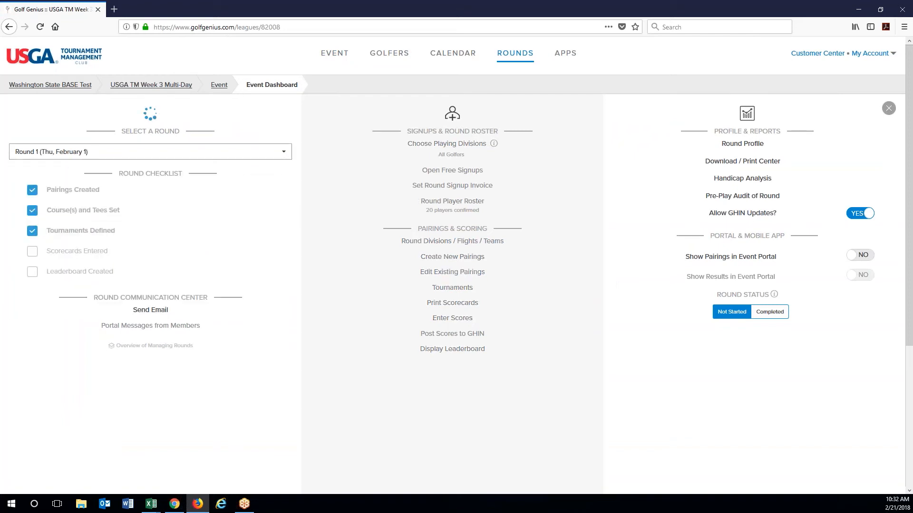
left_click(448, 291)
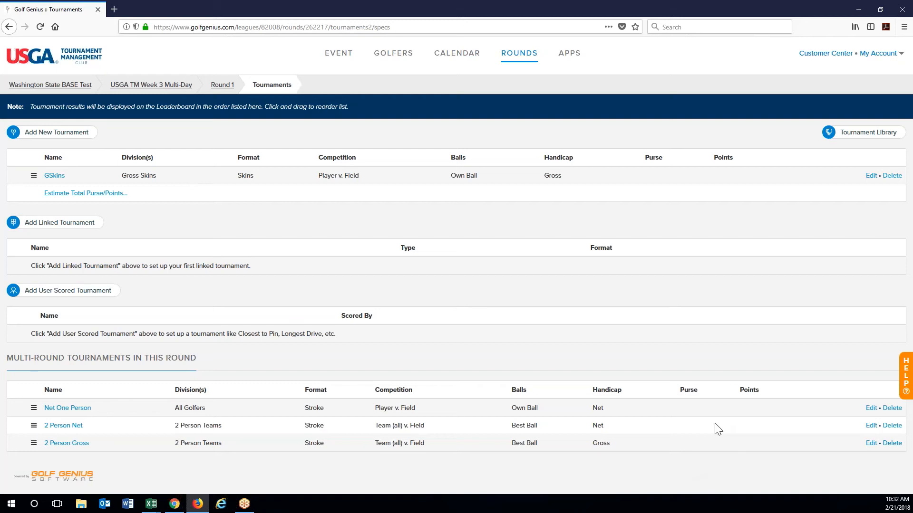
left_click(871, 409)
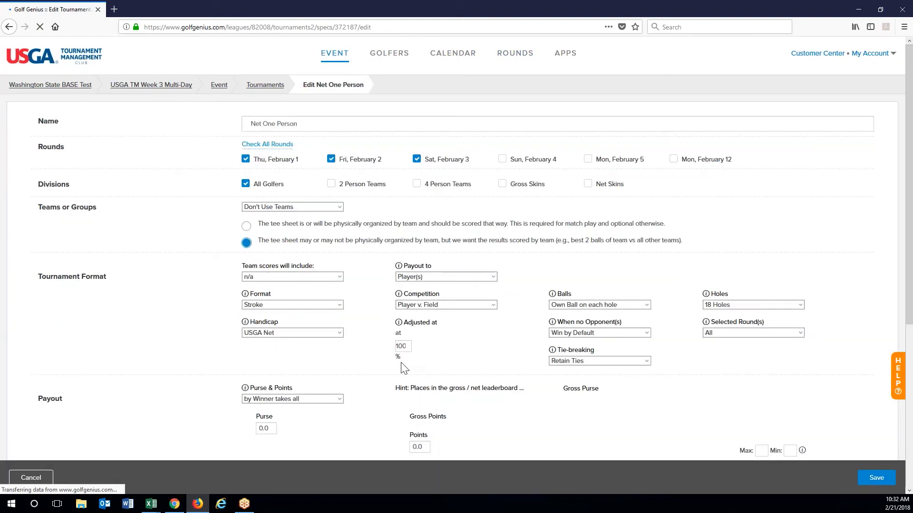
Add a season points award to the Net One Person tournament using the Test point allocation table and the Test point category.
scroll(398, 368, "down", 3)
scroll(399, 367, "down", 2)
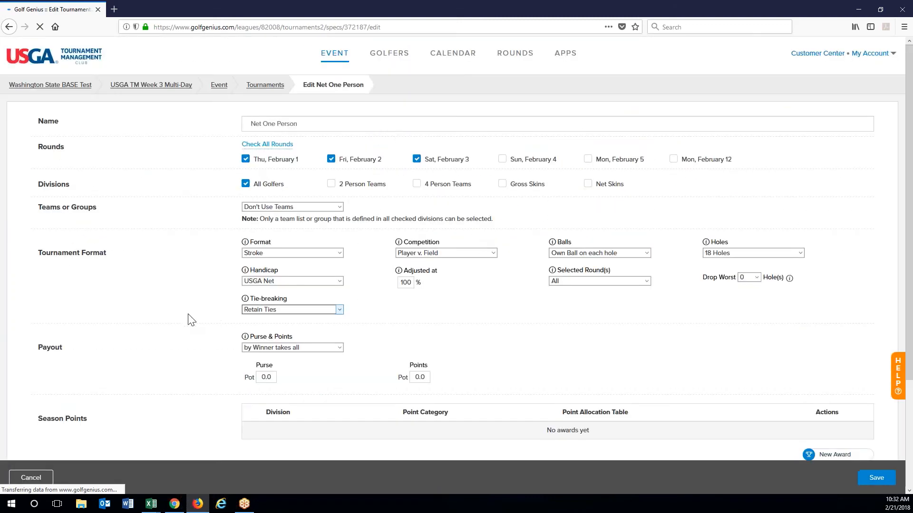
scroll(191, 317, "down", 3)
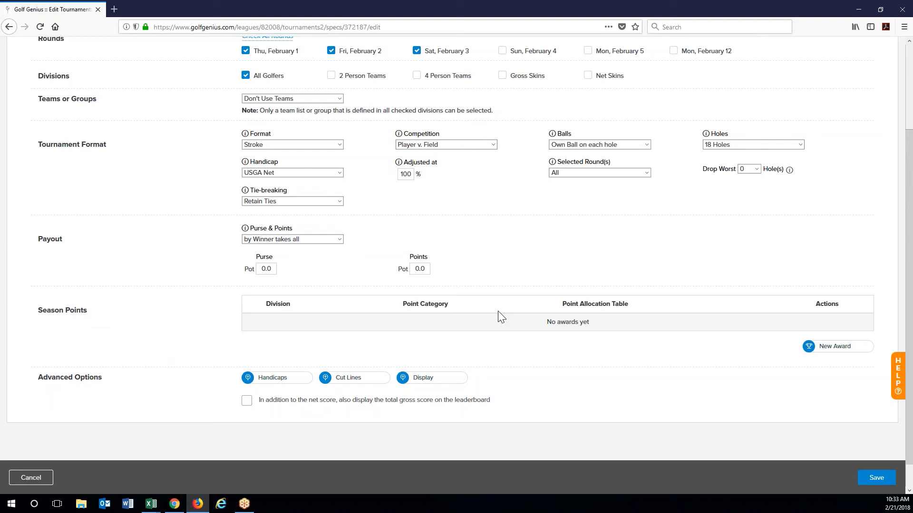
scroll(441, 343, "up", 2)
scroll(441, 343, "down", 2)
left_click(835, 348)
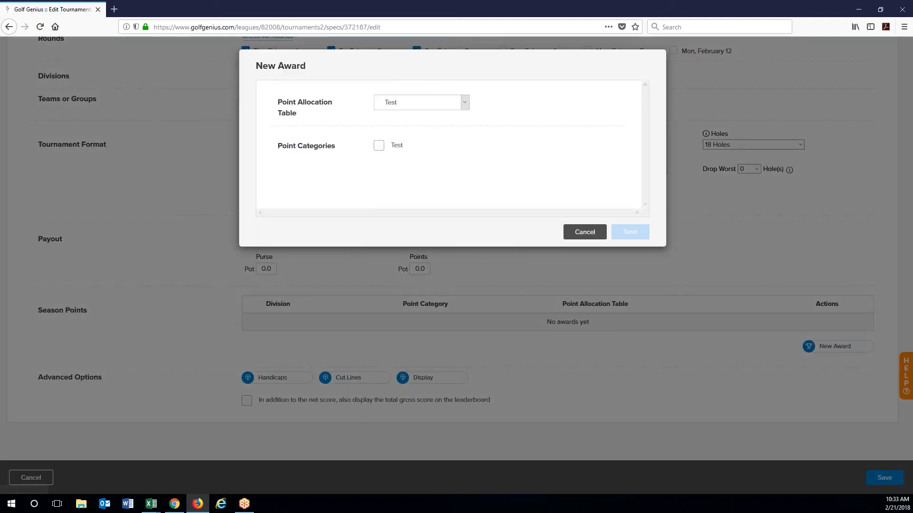
left_click(429, 113)
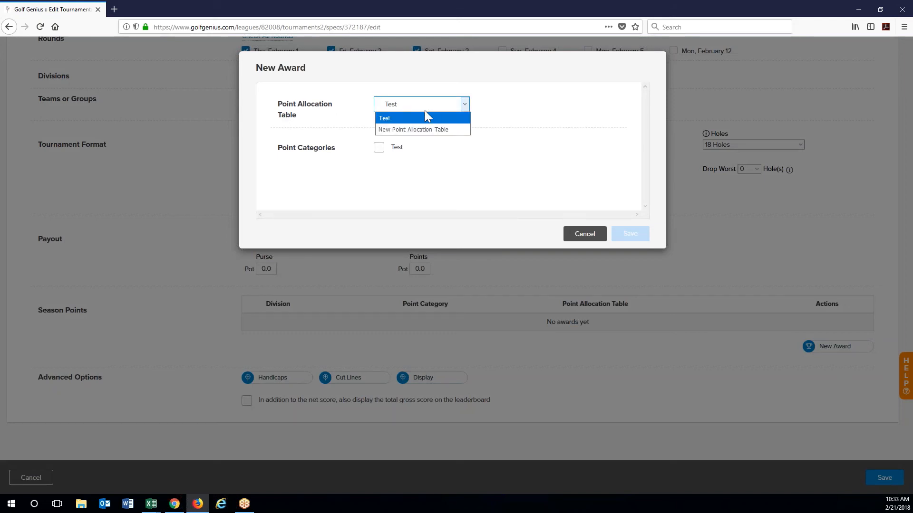
left_click(425, 115)
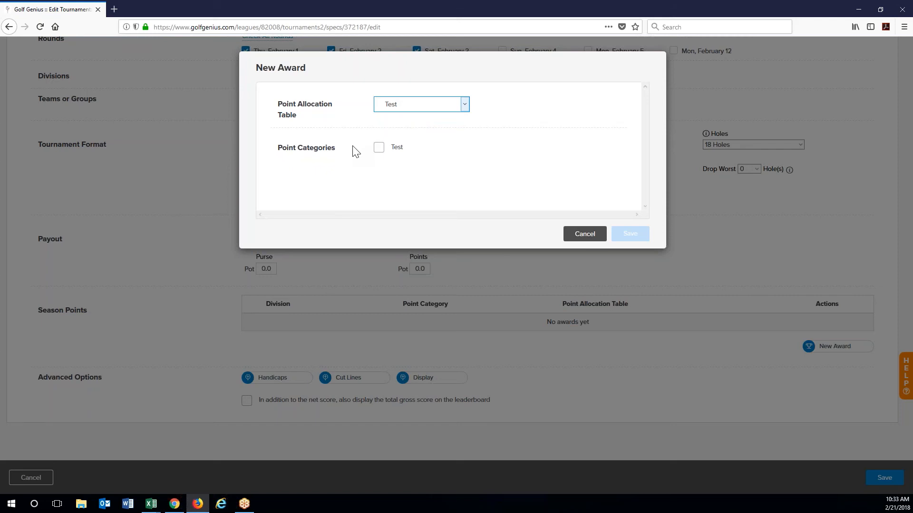
left_click(379, 147)
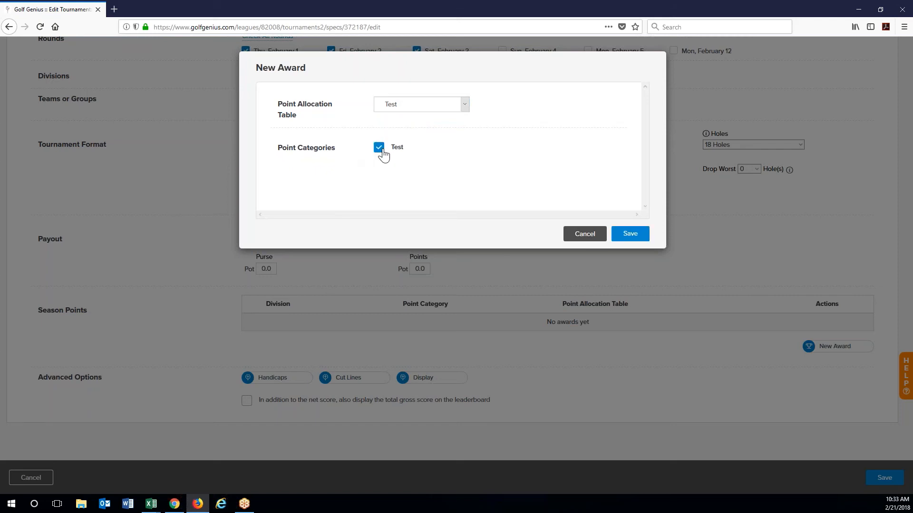
left_click(630, 234)
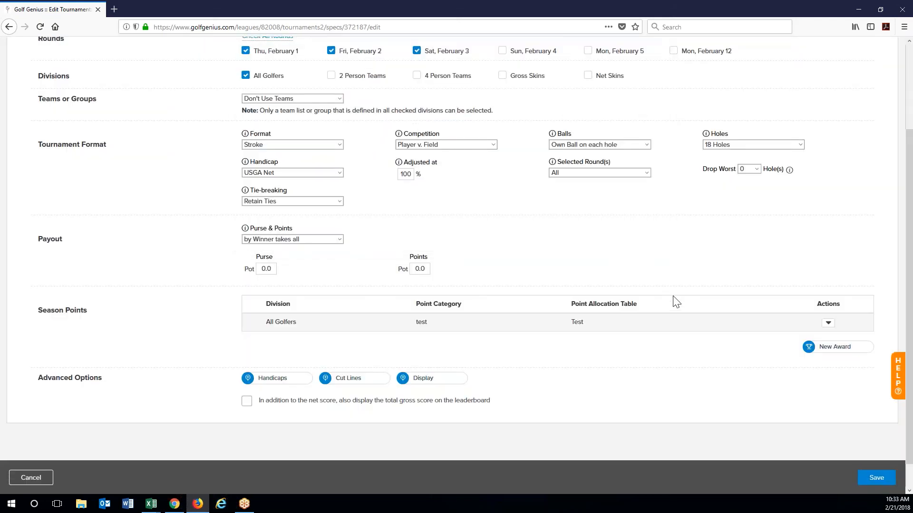
Check which actions are available for the All Golfers award under Season Points.
scroll(628, 344, "up", 1)
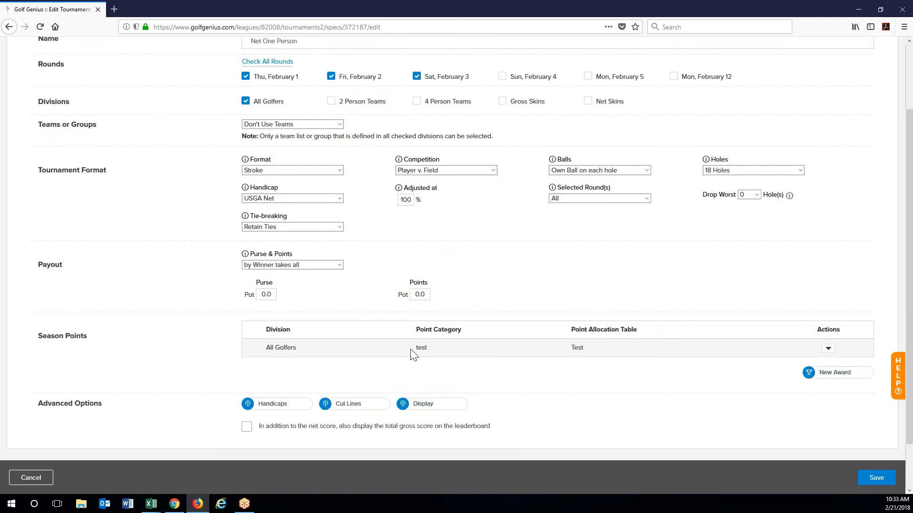
left_click(828, 349)
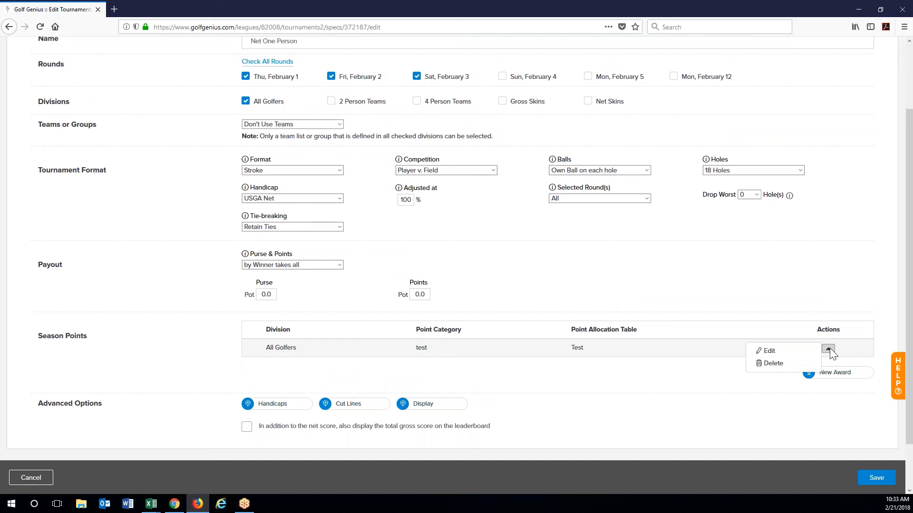
left_click(789, 306)
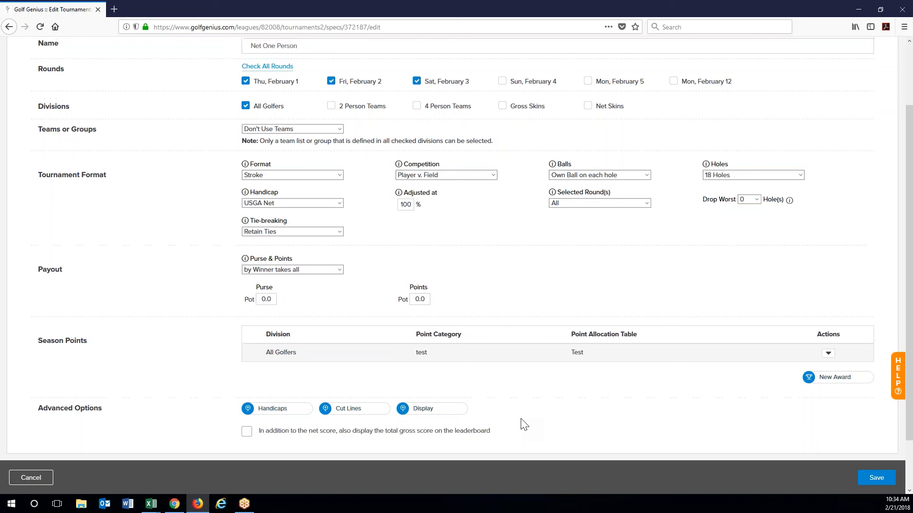
scroll(521, 422, "up", 3)
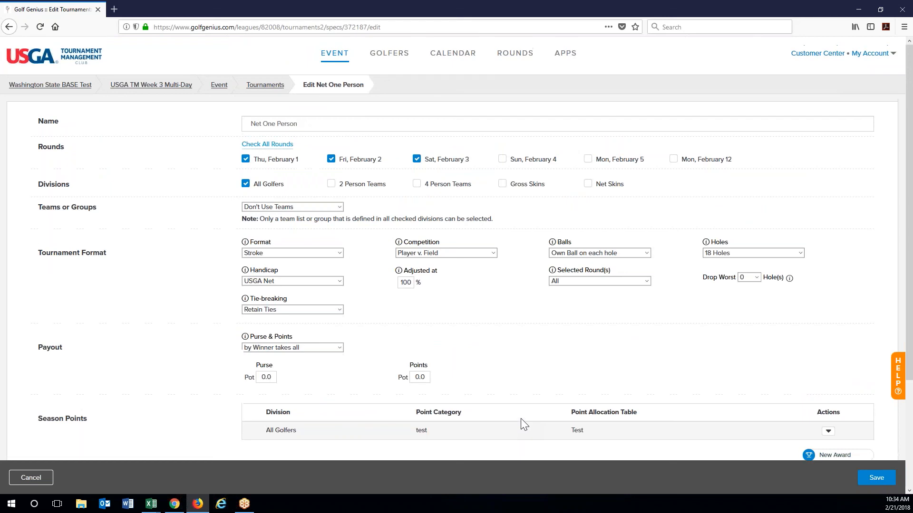
Return to the Washington State BASE Test customer center and review the Hole Handicap Analysis (USGA Section 17) settings for The Home Course White Tee.
left_click(81, 86)
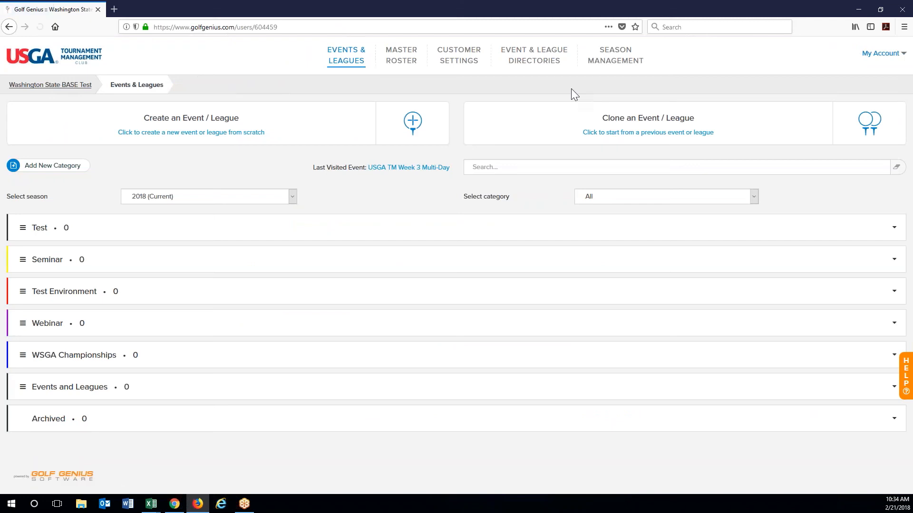
left_click(623, 65)
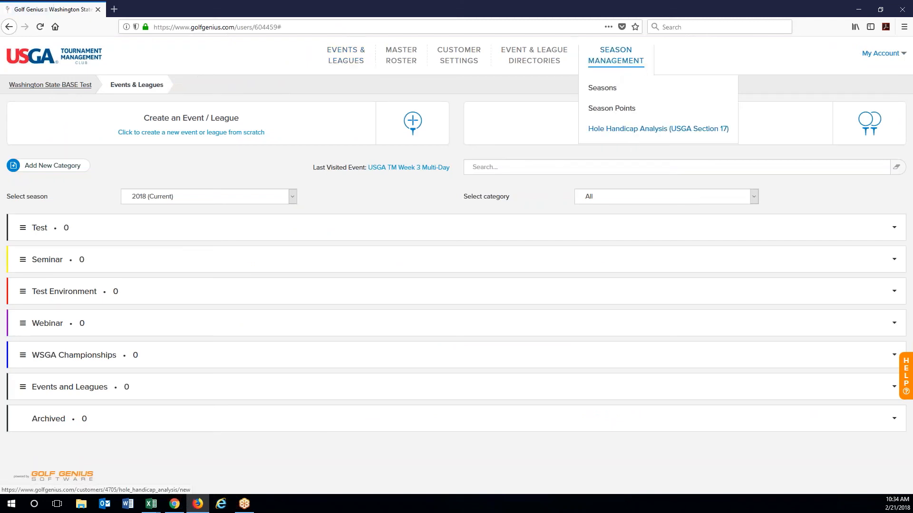
left_click(658, 128)
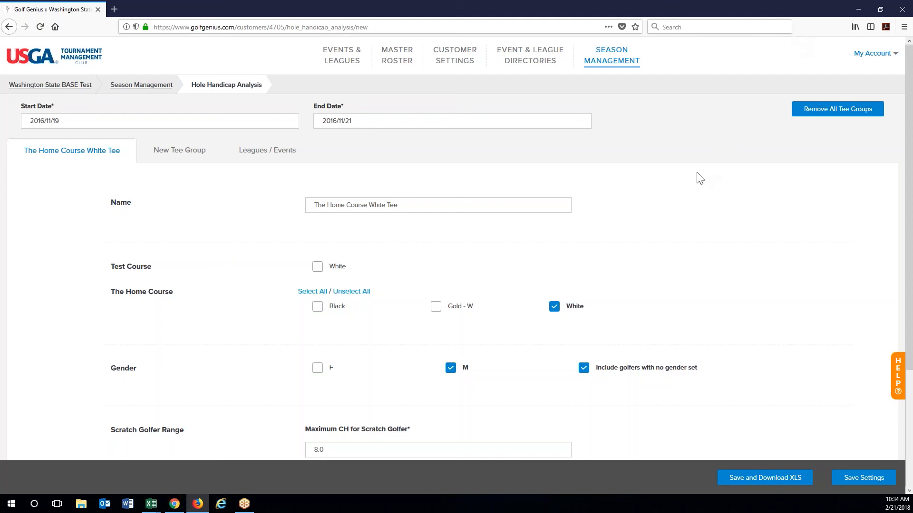
scroll(701, 178, "down", 3)
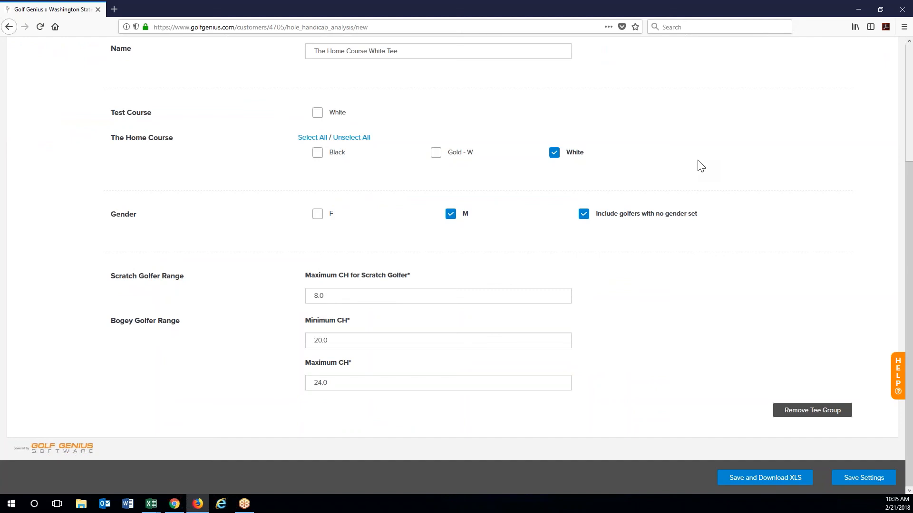
scroll(701, 166, "up", 3)
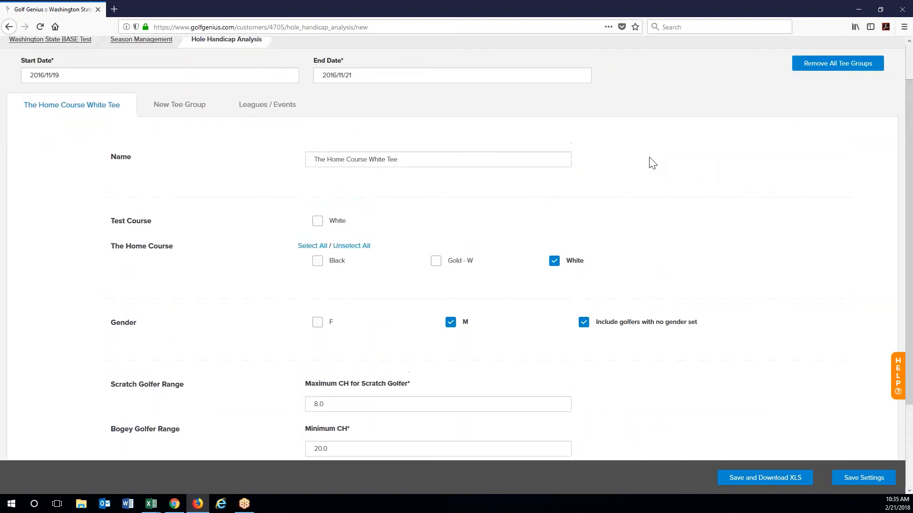